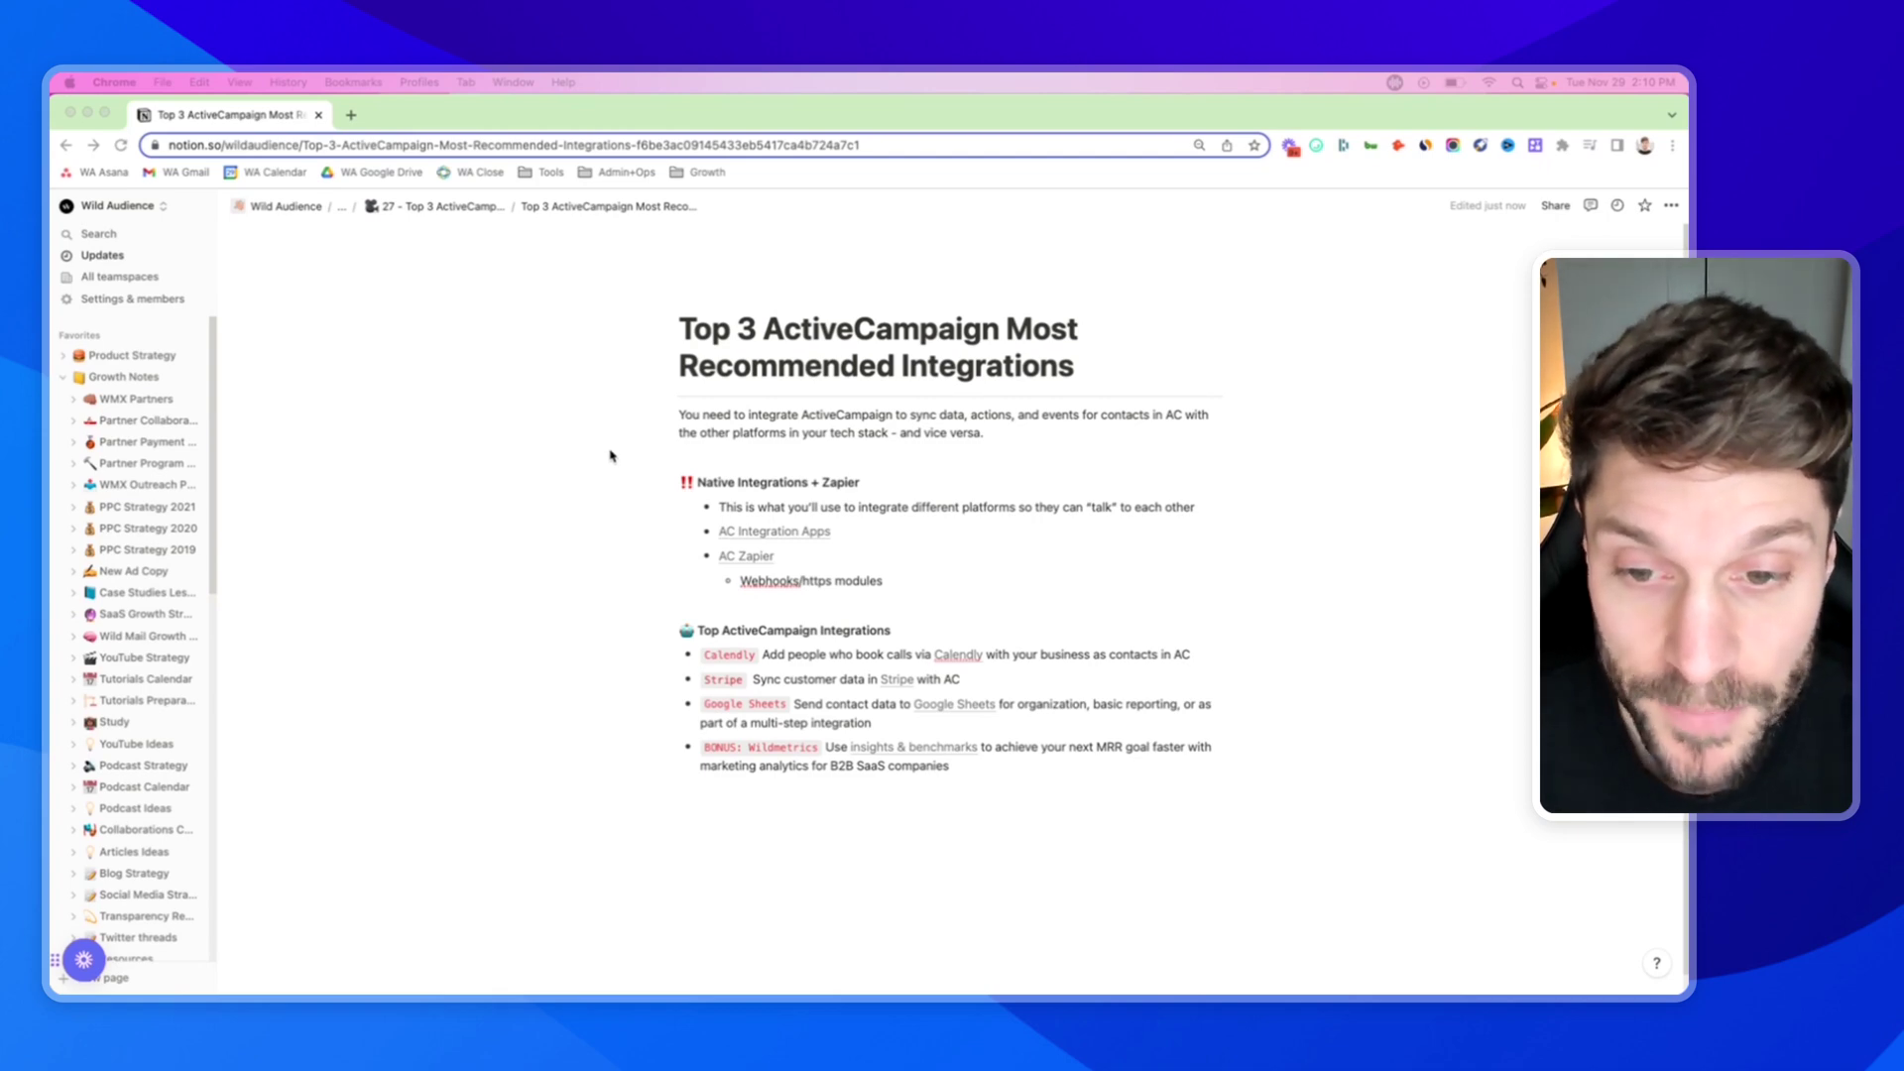
Open the AC Integration Apps catalogue from Notion, browse its All Apps grid, then return to Notion.
left_click(835, 508)
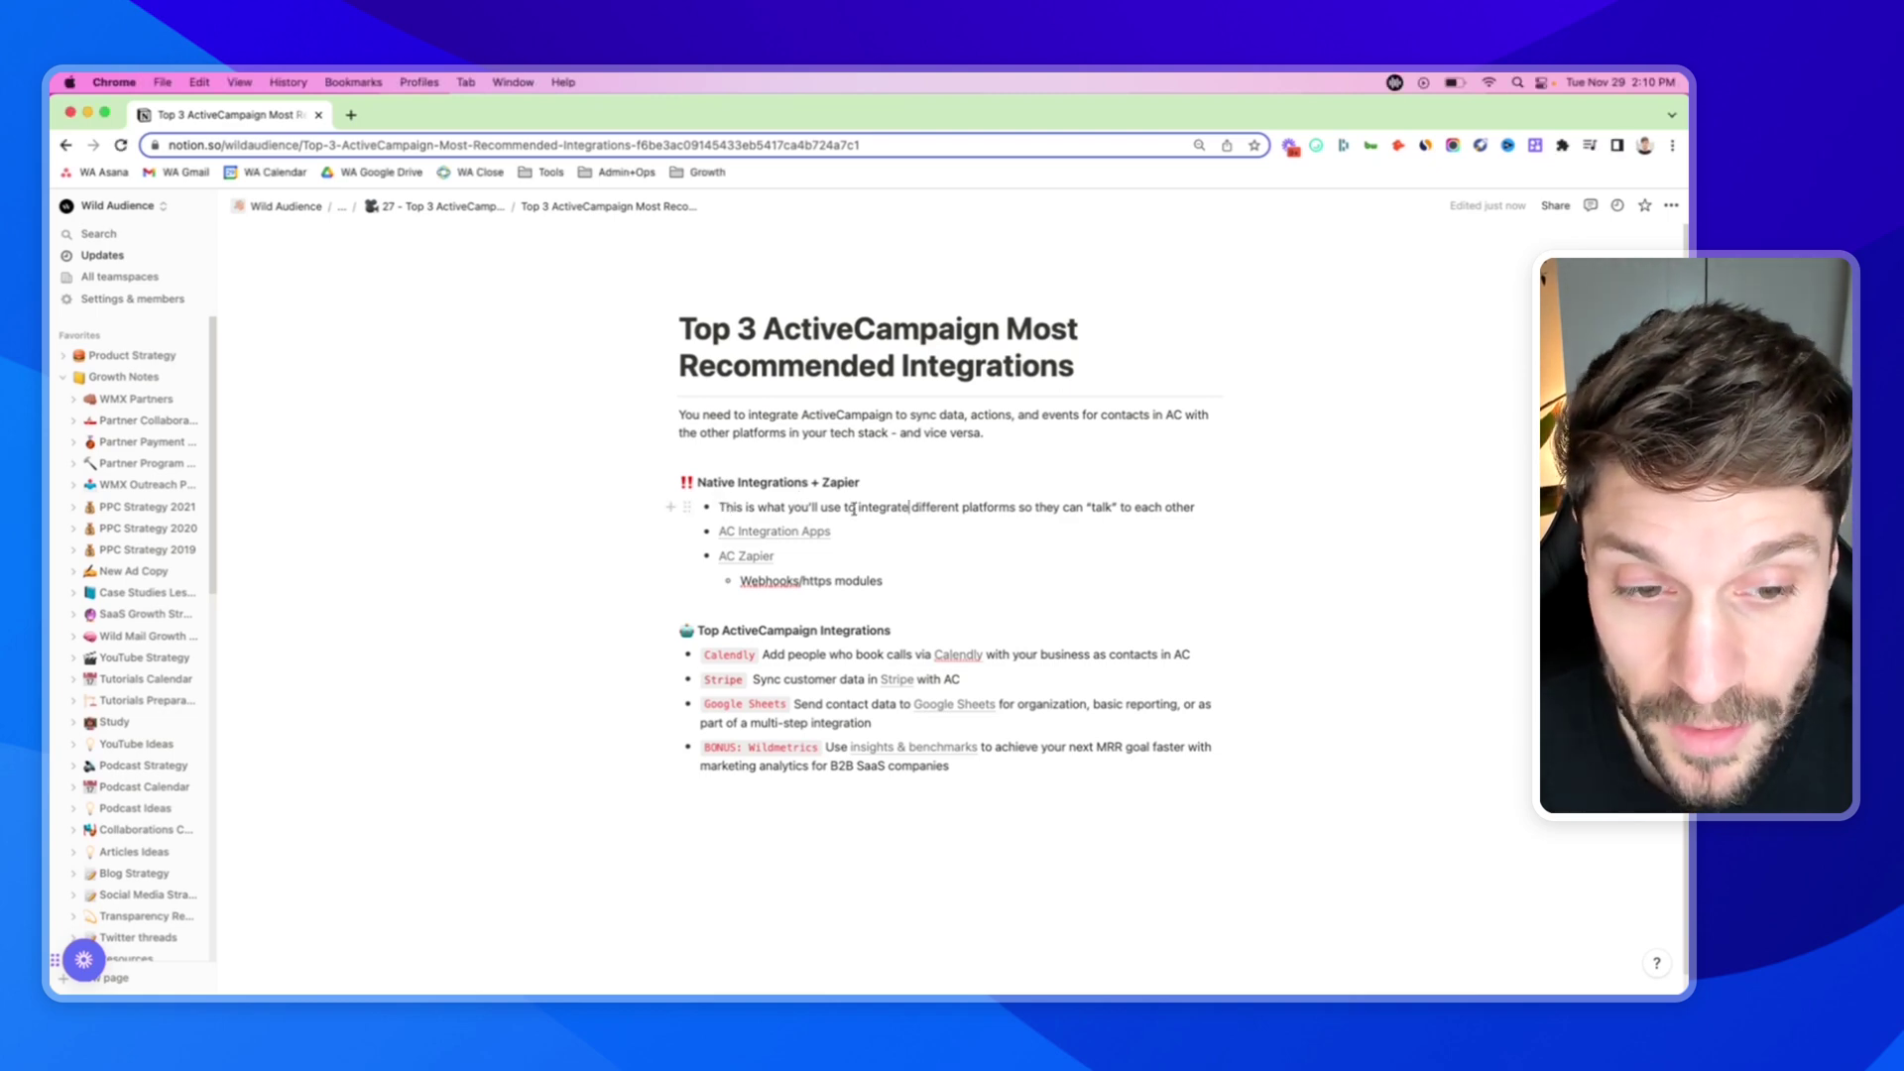
left_click(788, 533)
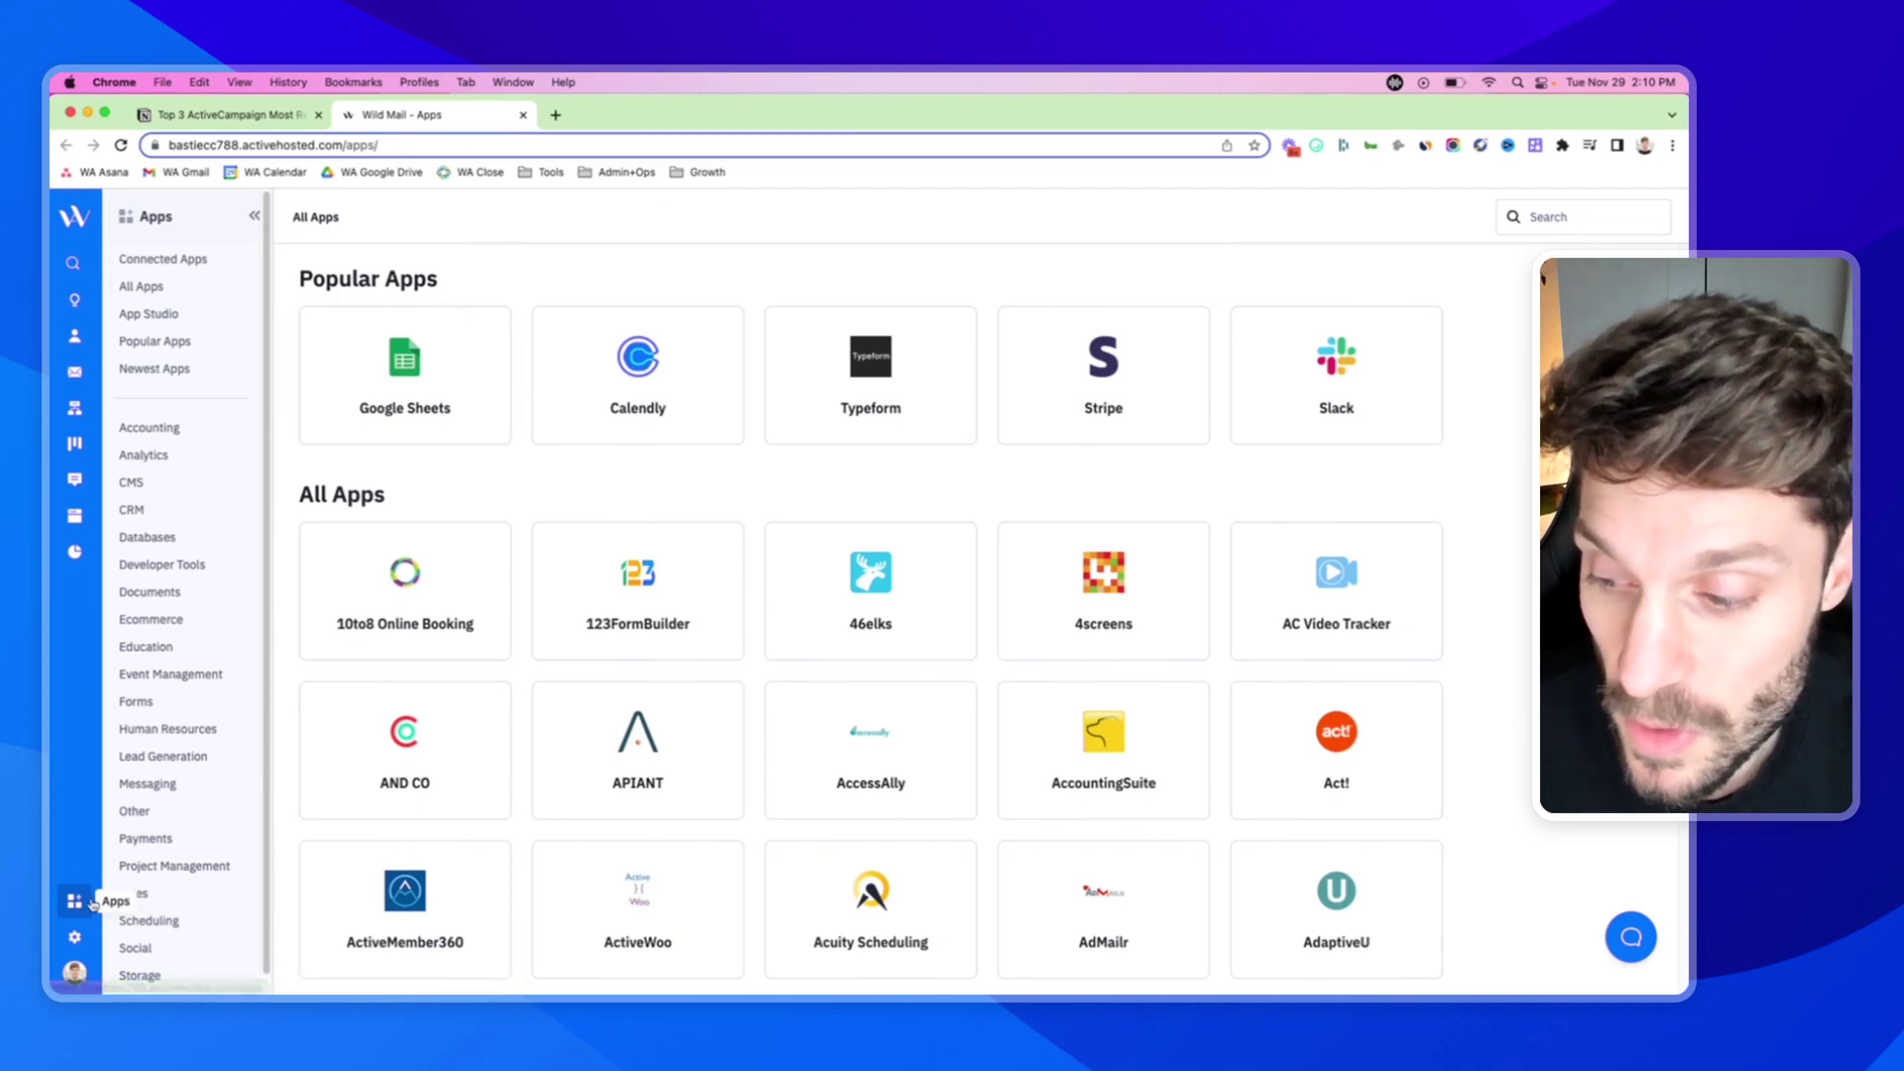
scroll(629, 416, "down", 7)
scroll(857, 527, "down", 20)
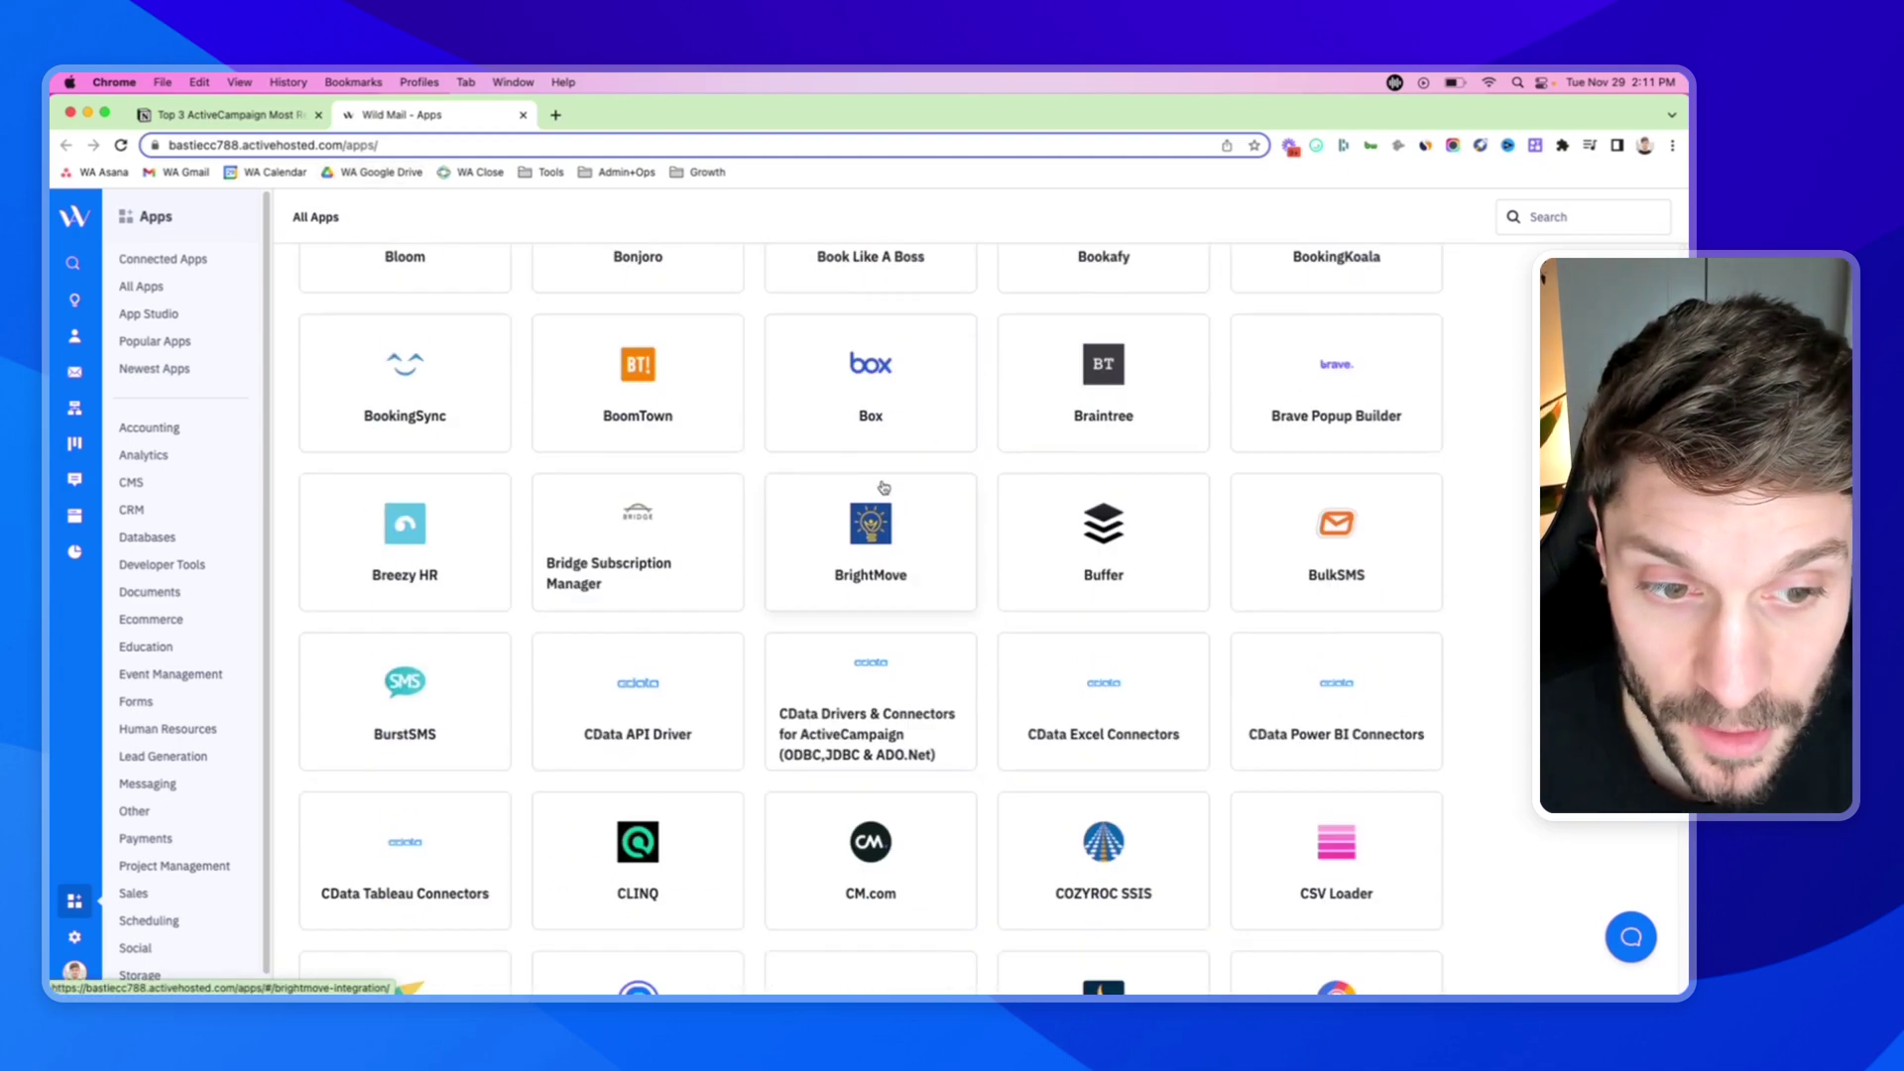
scroll(883, 486, "up", 20)
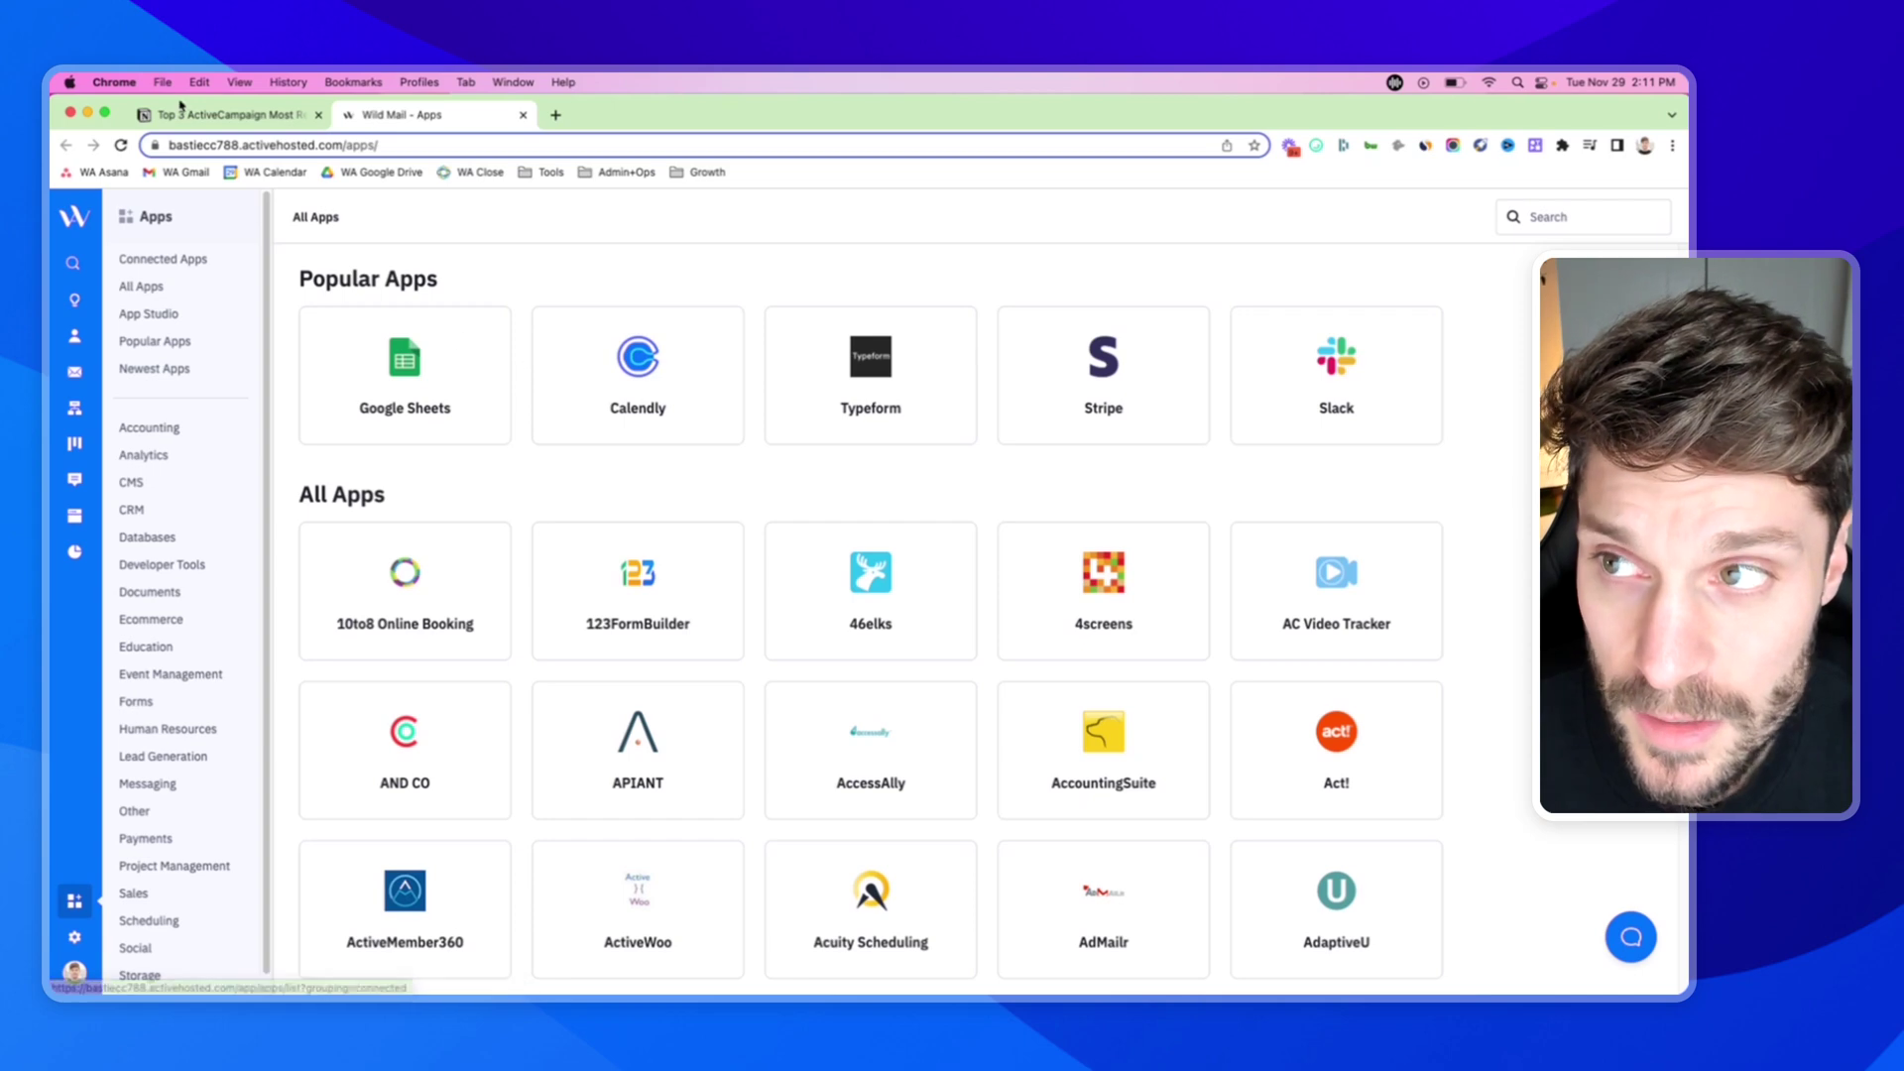
left_click(213, 115)
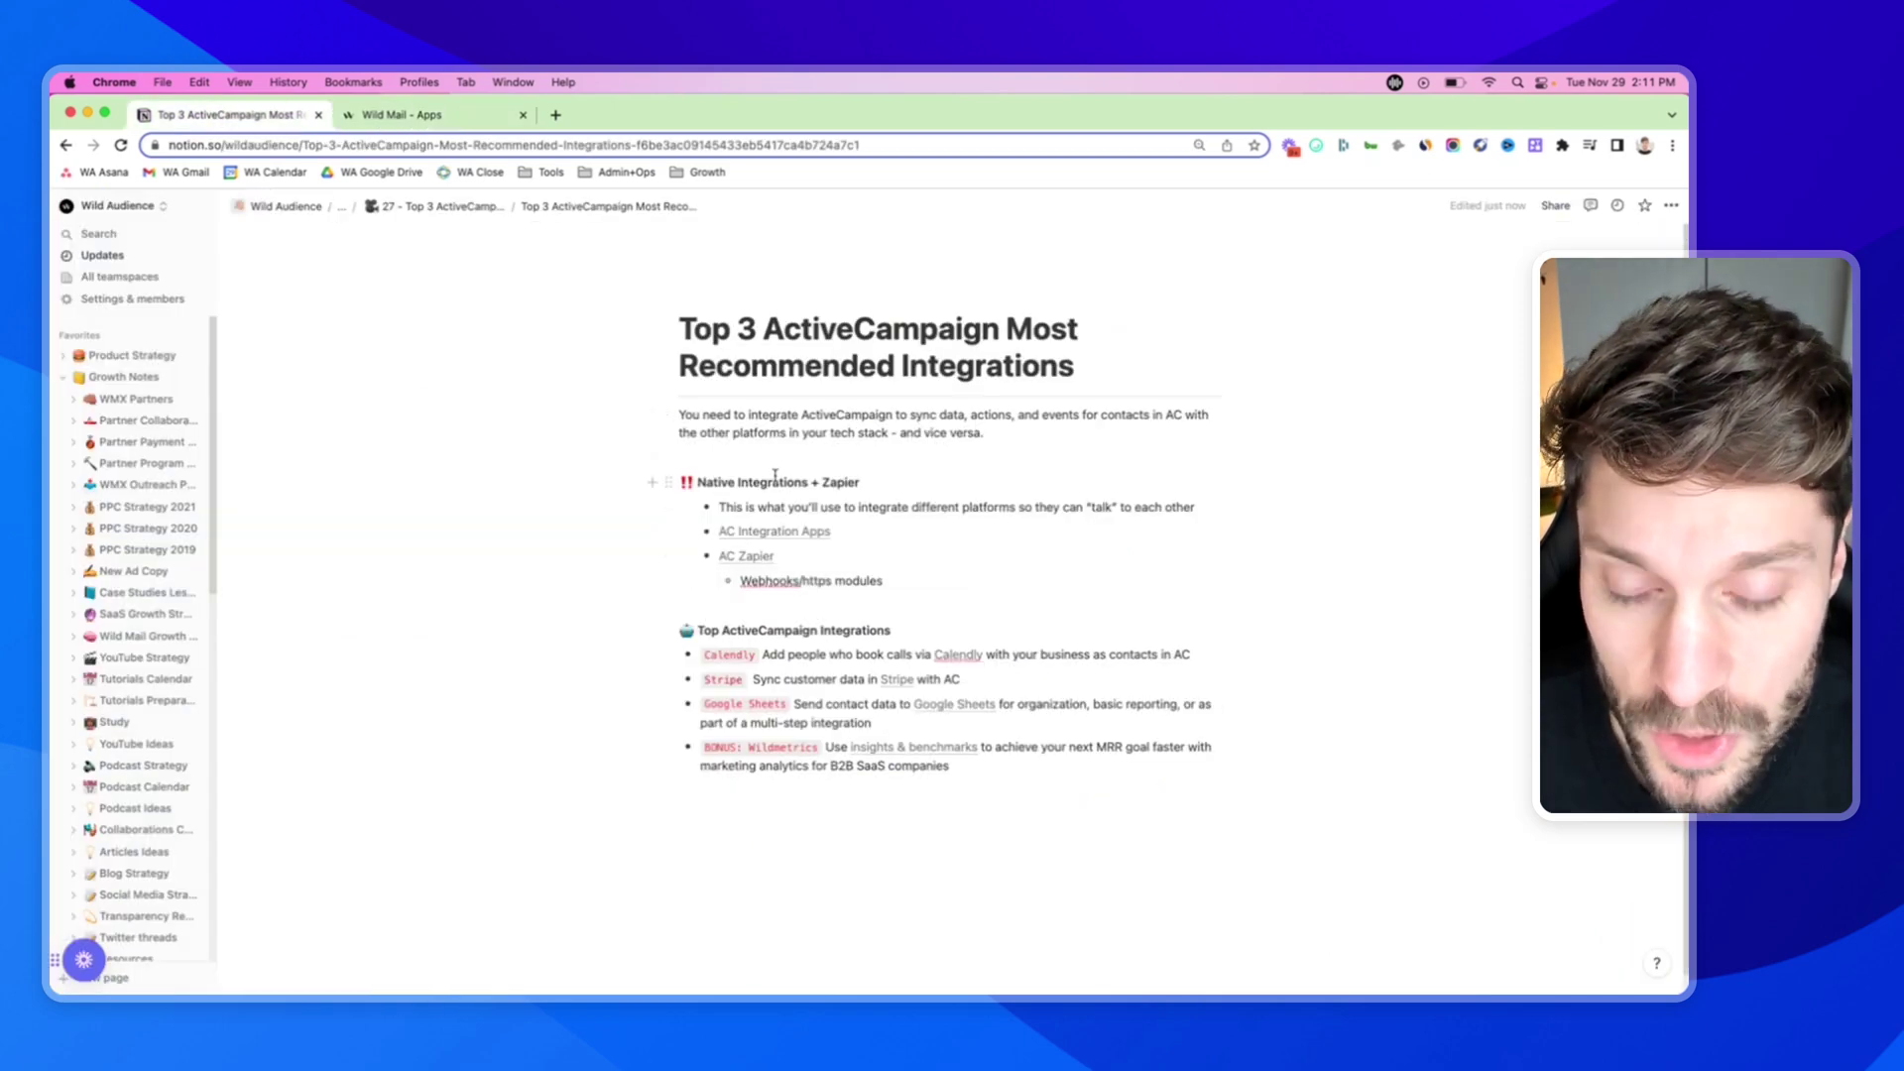
Open the AC Zapier link, browse the suggested app pairings, and return to the Notion notes.
left_click(752, 556)
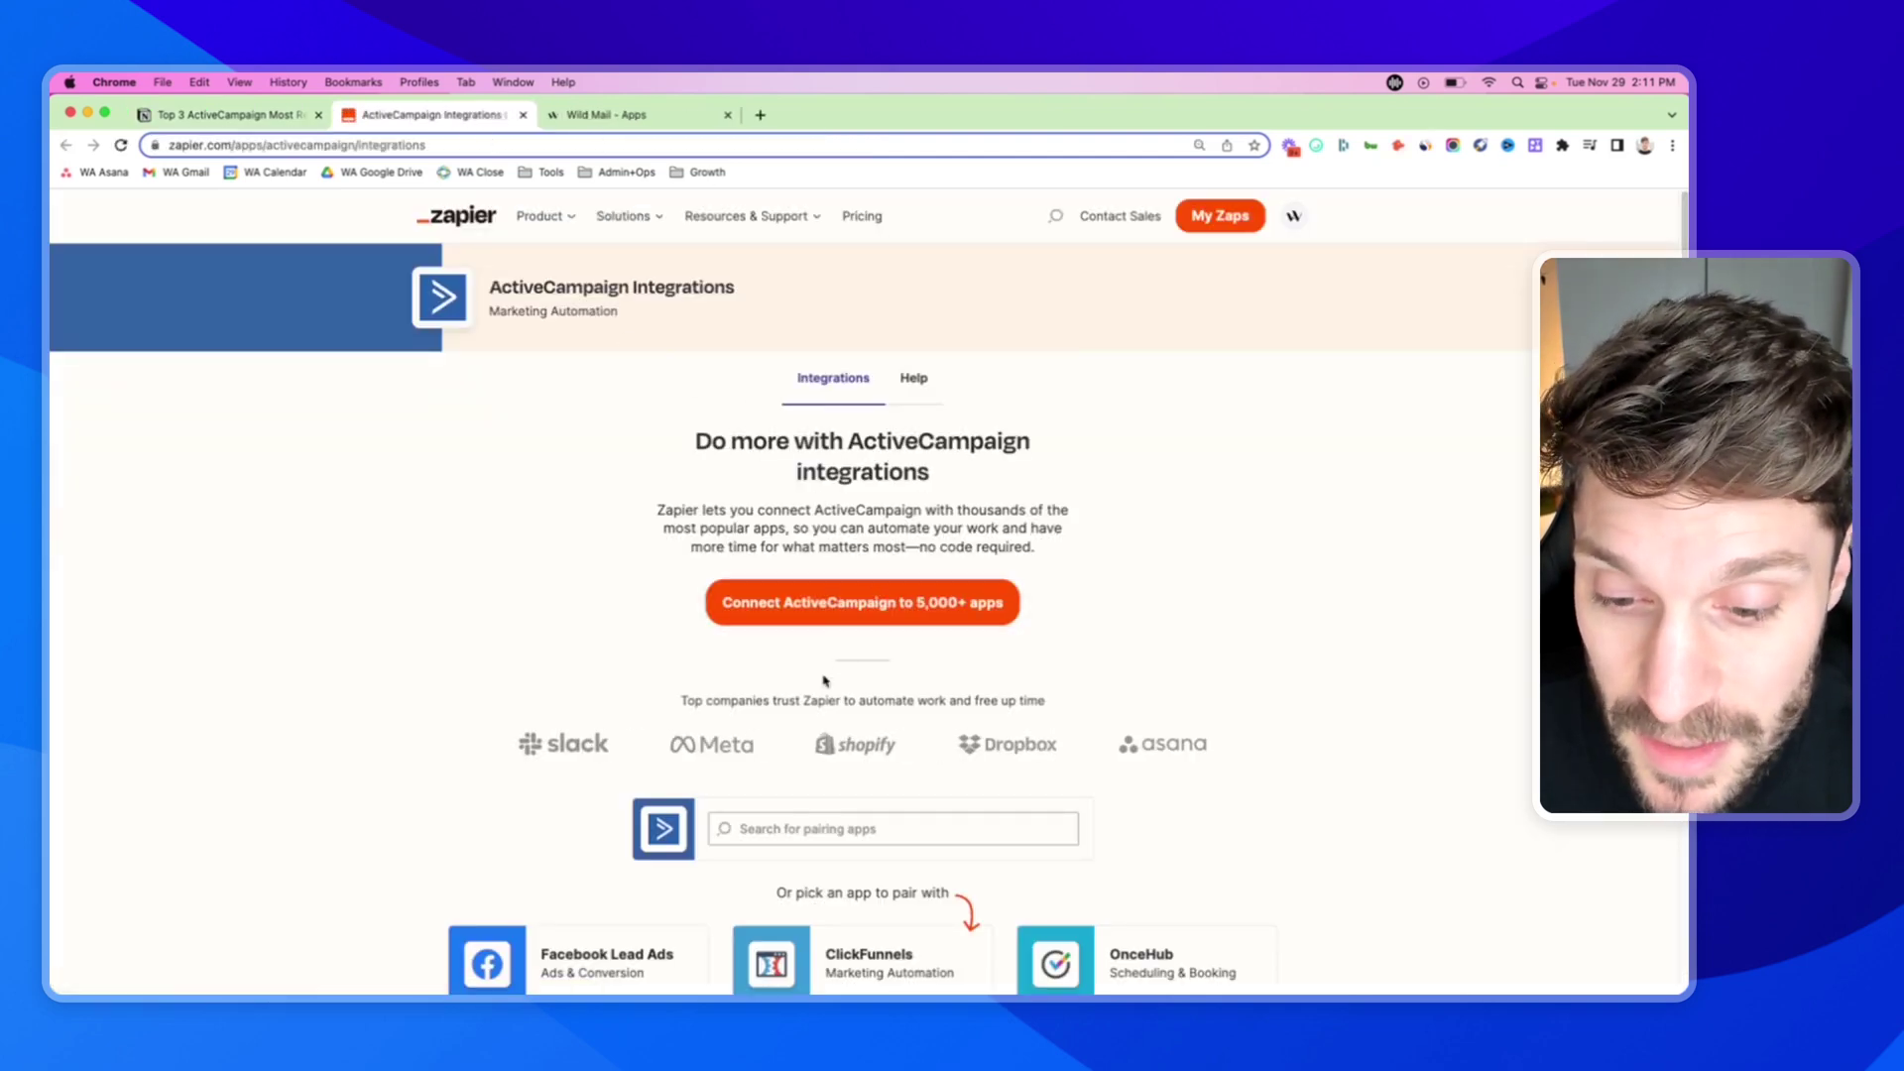
scroll(818, 718, "down", 5)
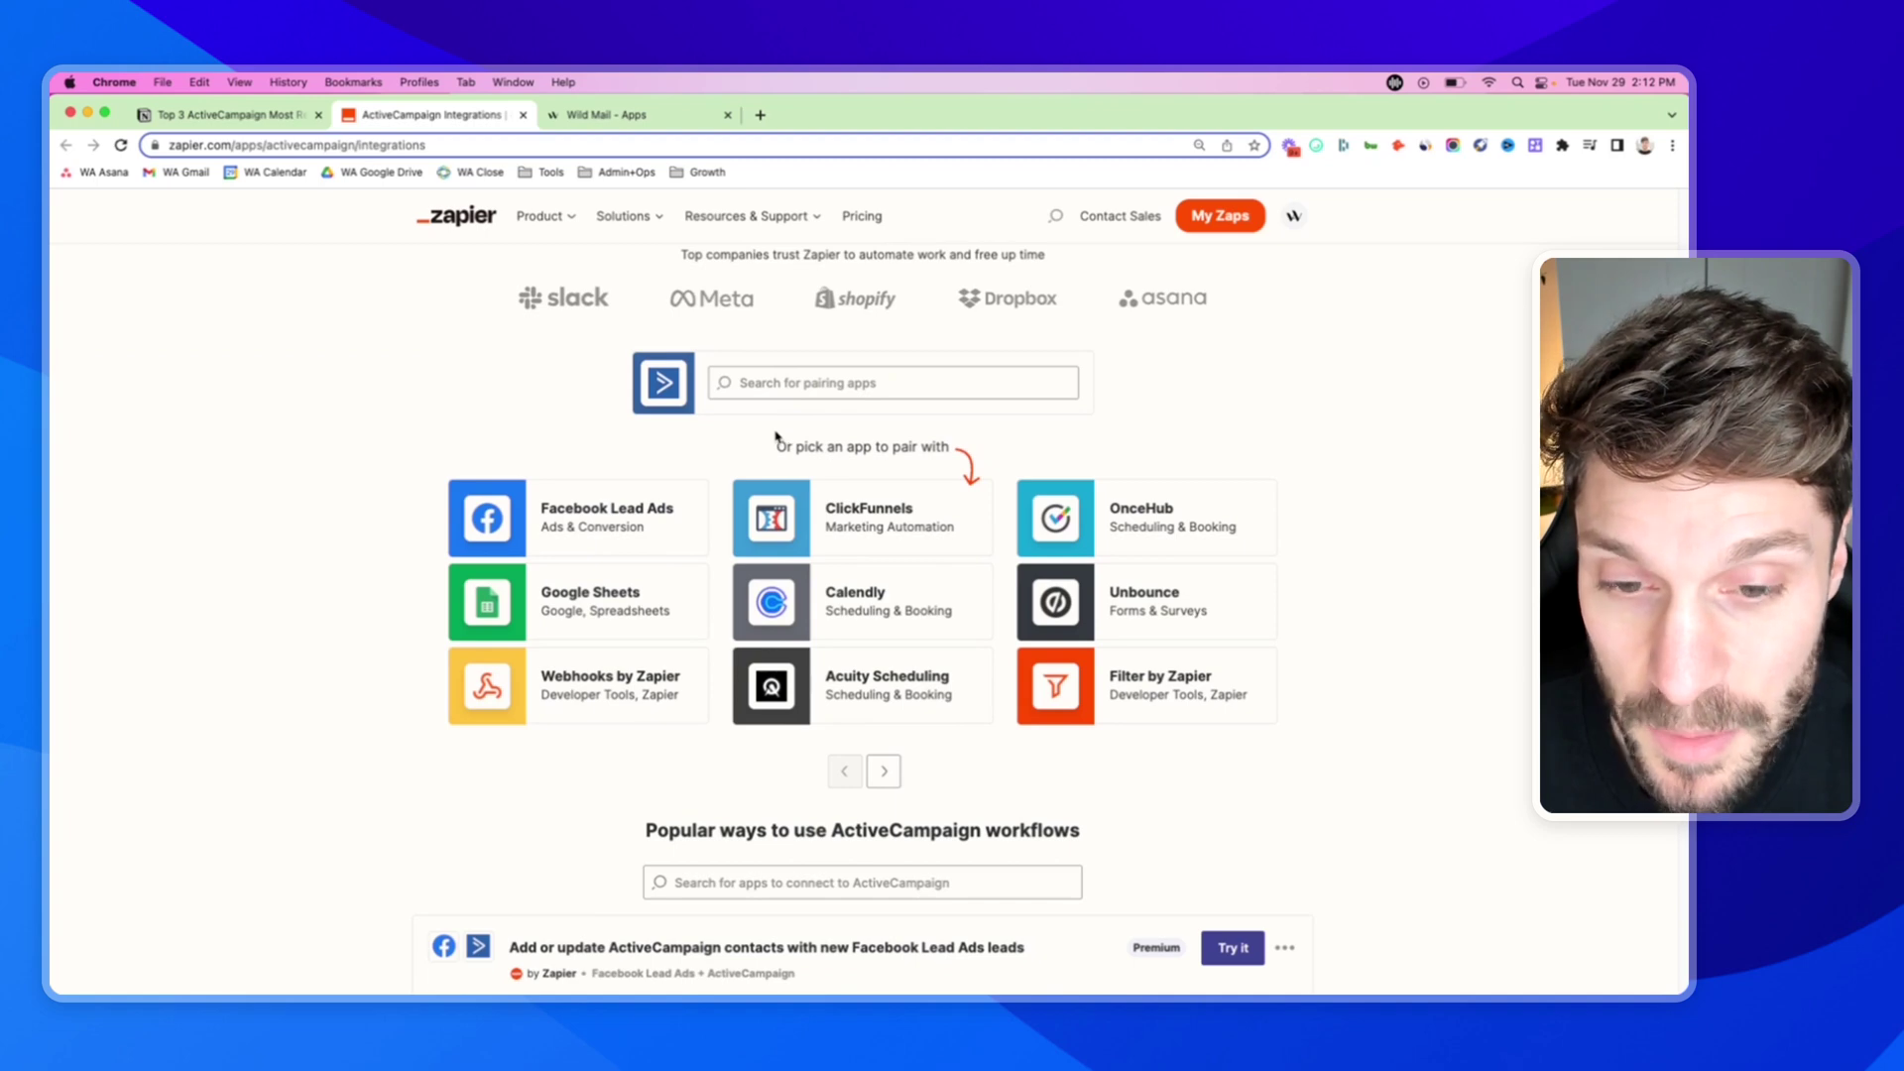
scroll(416, 347, "up", 5)
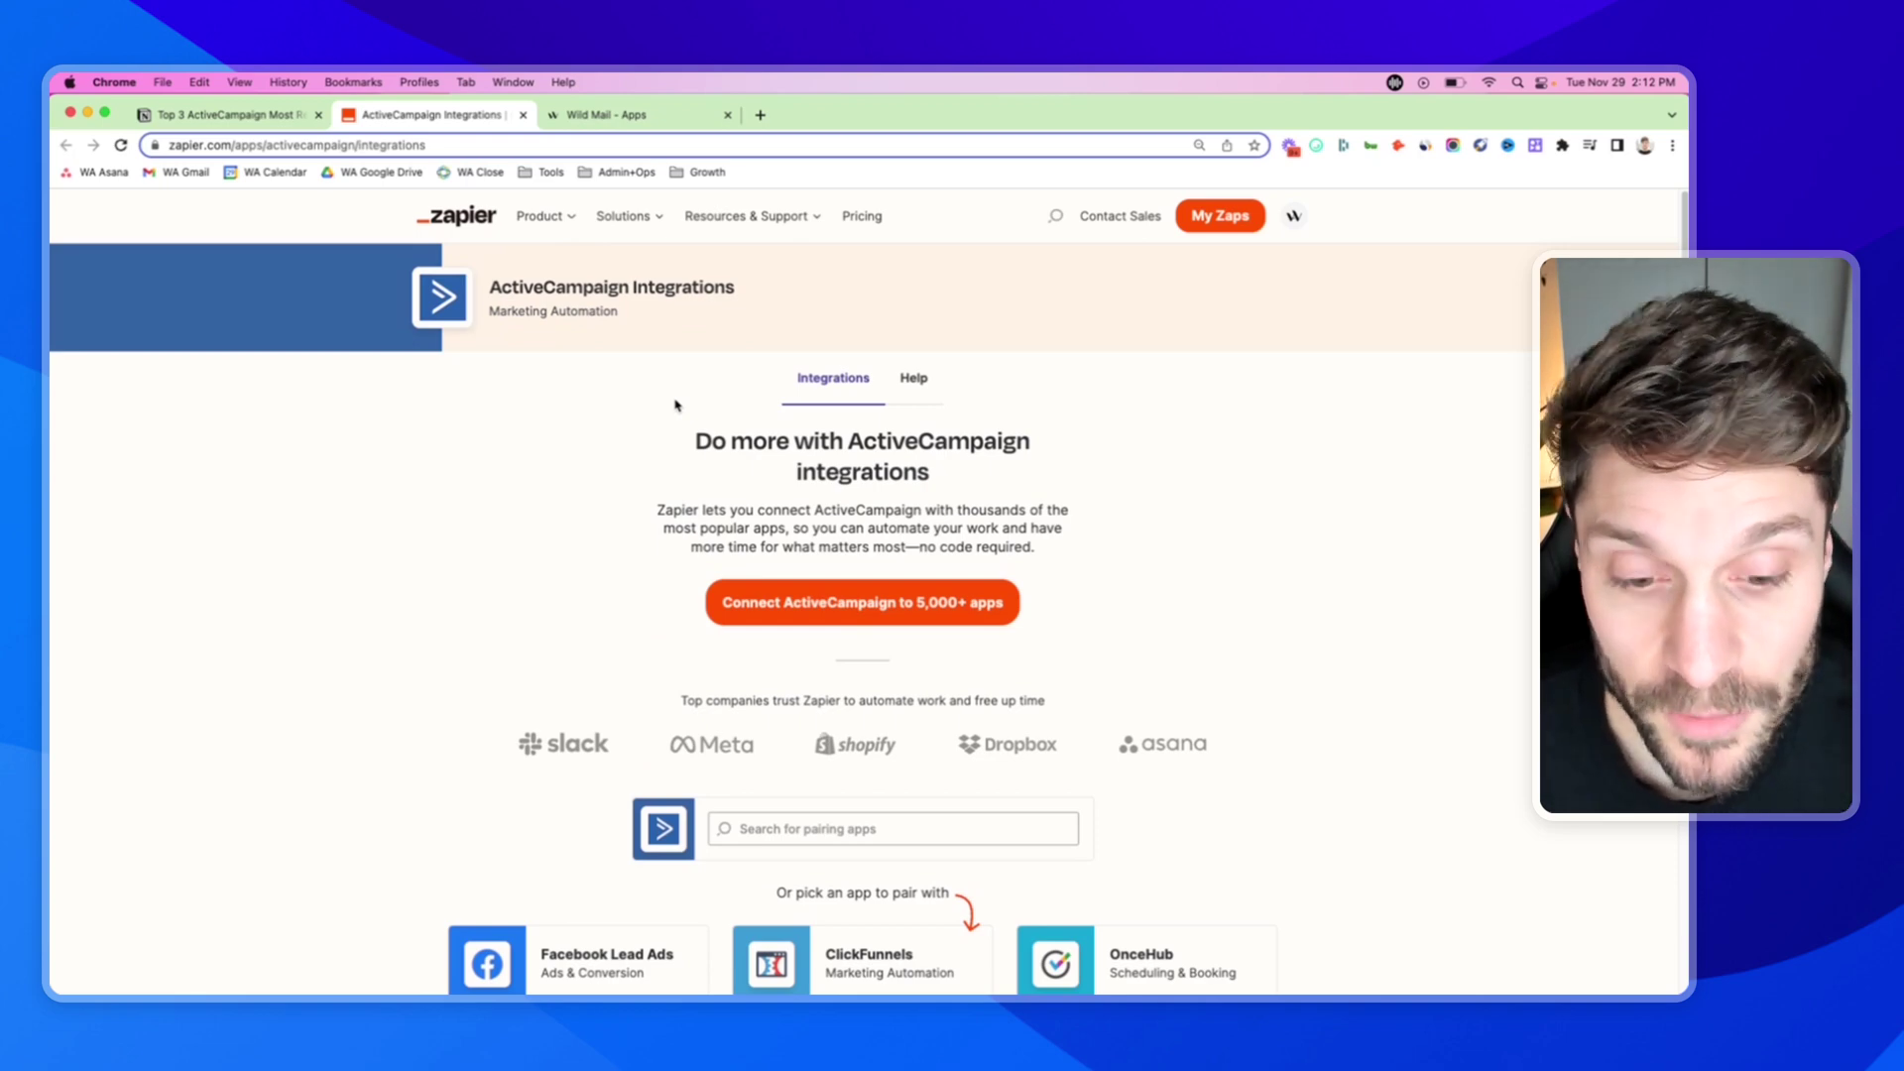
key("ctrl+shift+Tab")
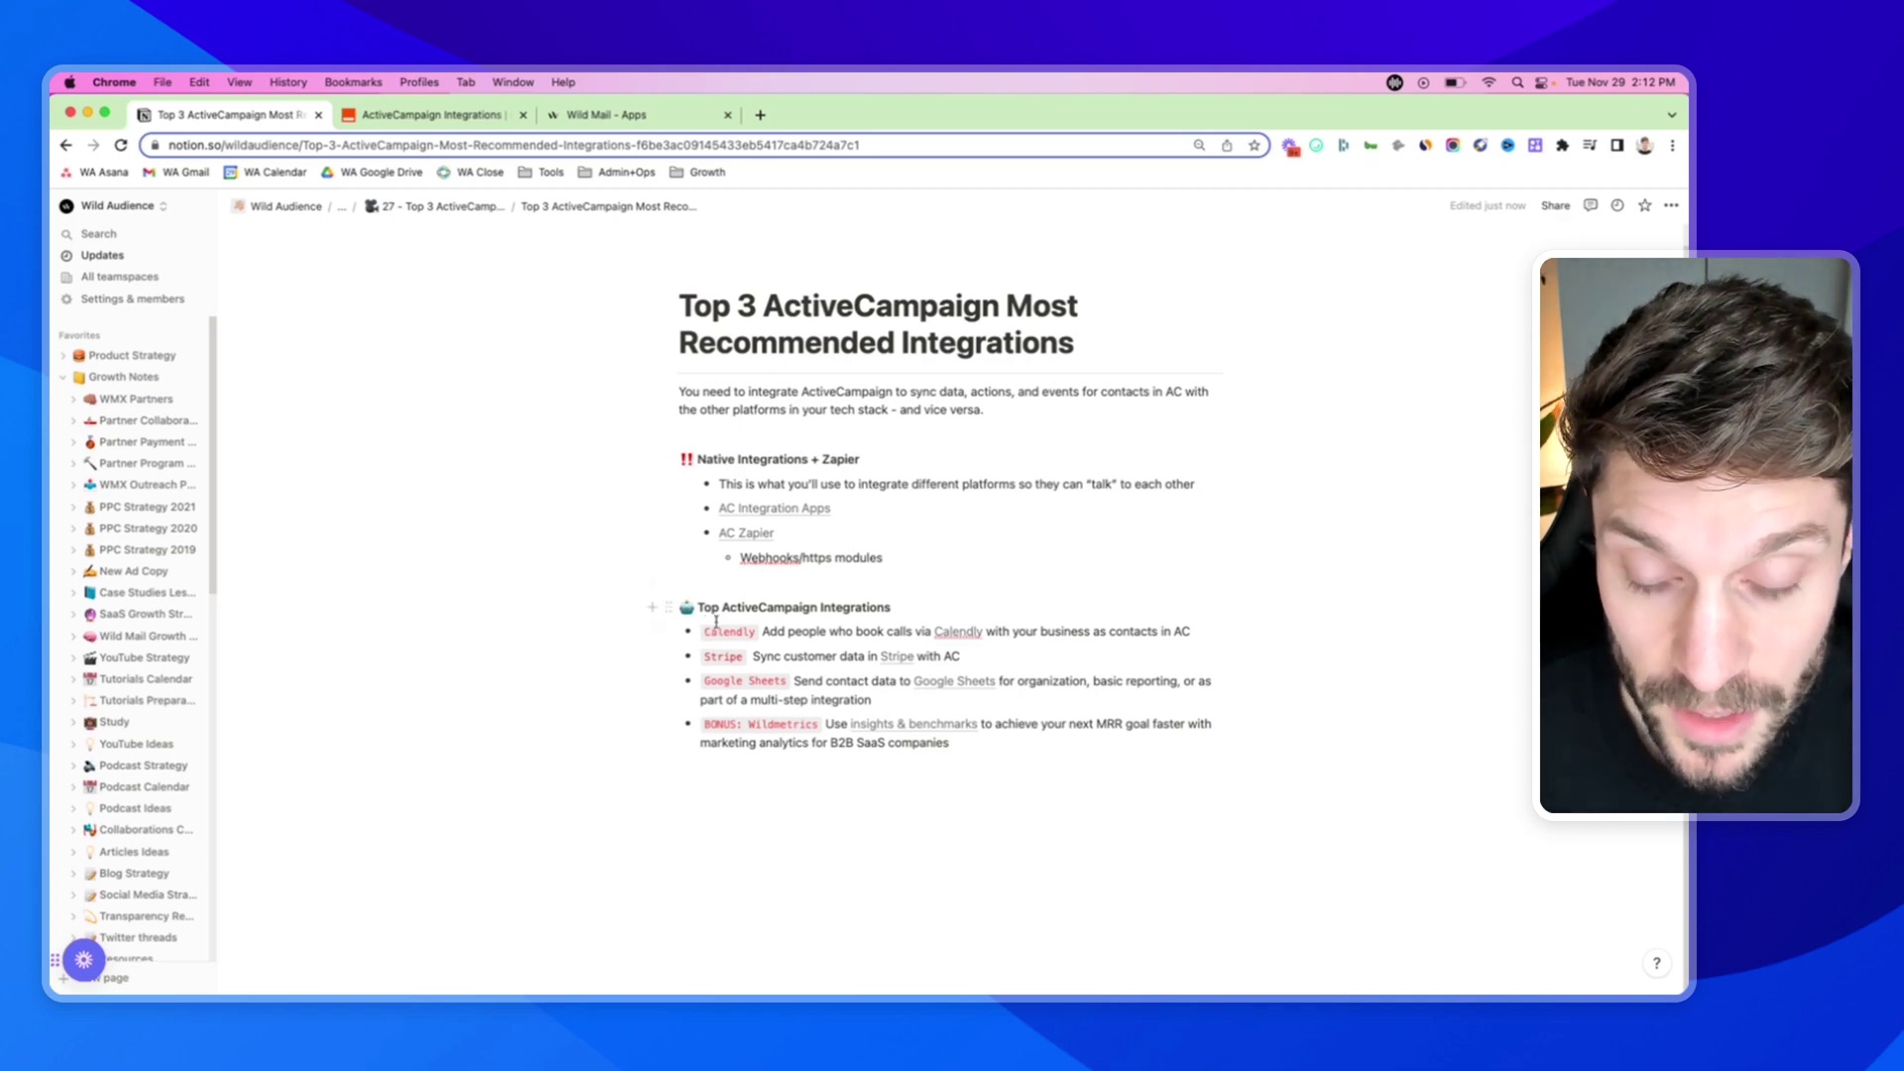
Highlight the four top integrations bullets and the Webhooks/https modules line while explaining them.
left_click_drag(702, 629, 992, 758)
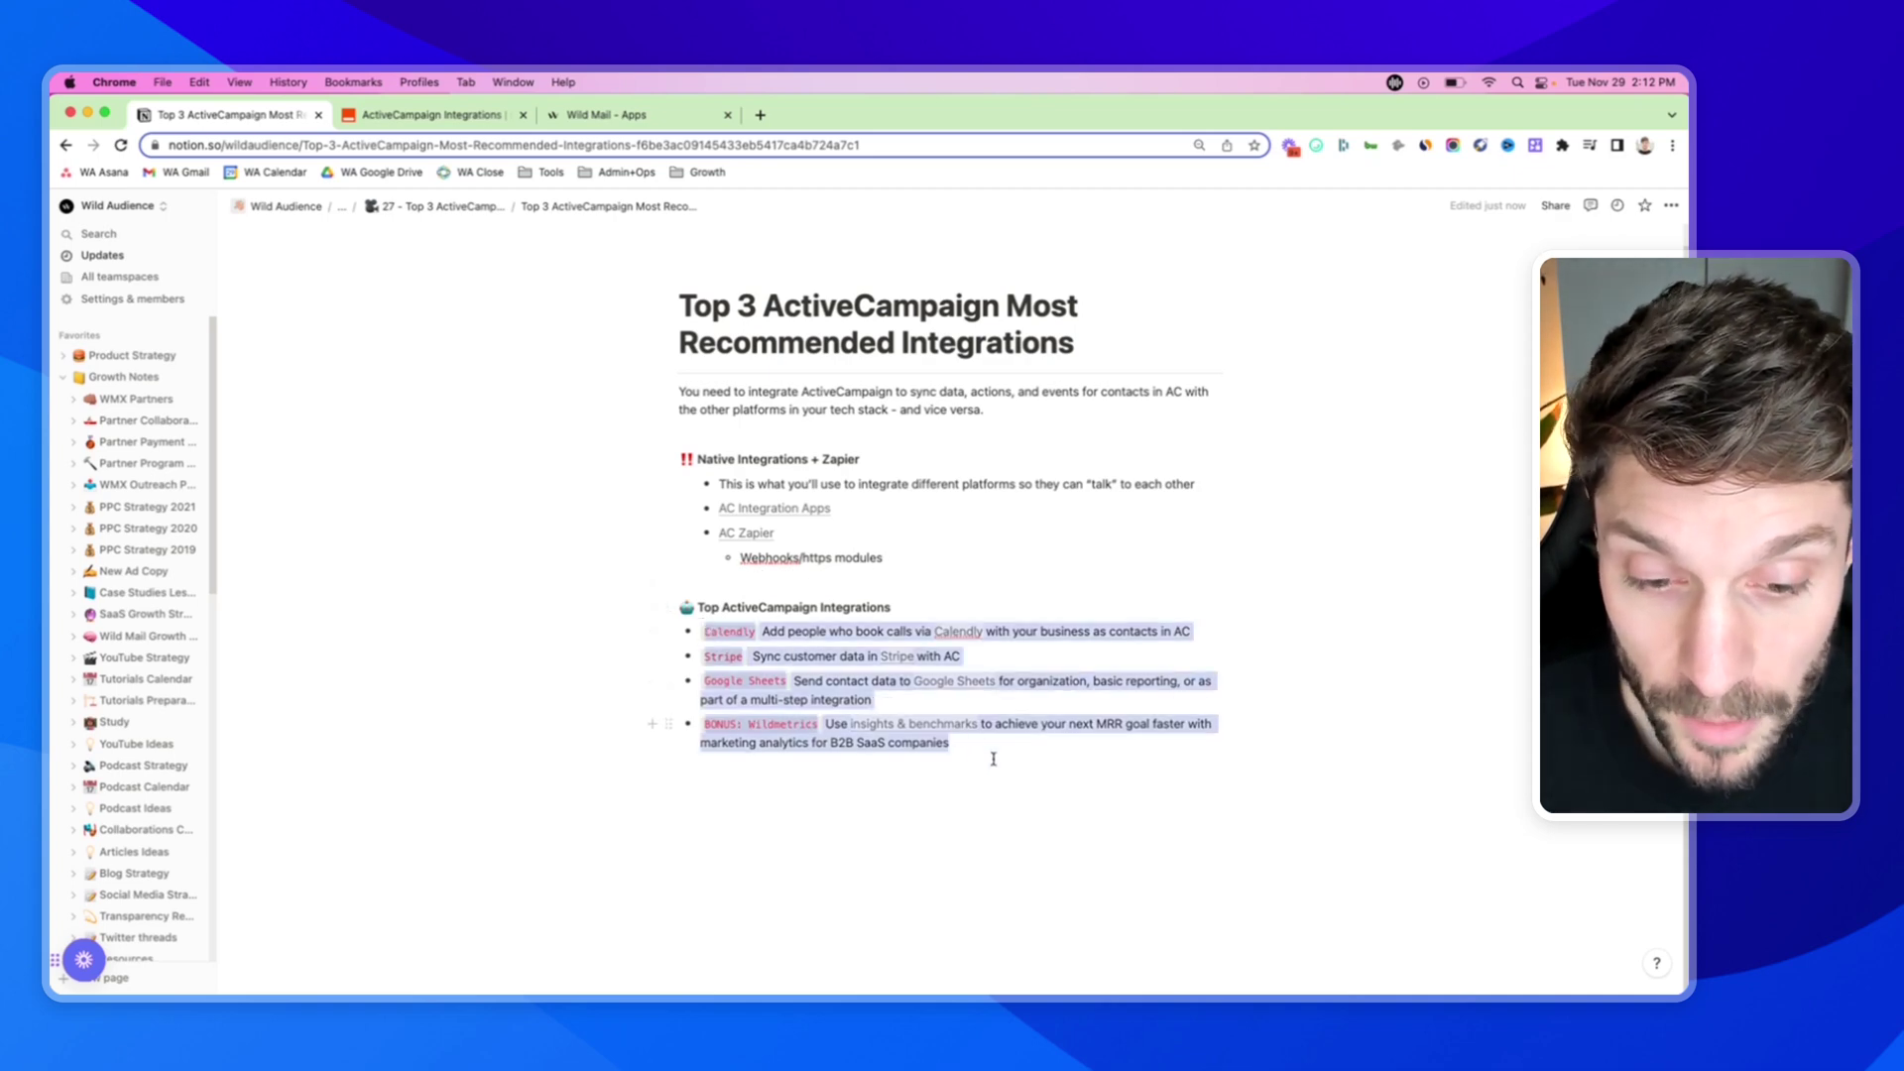
left_click(992, 759)
left_click(885, 560)
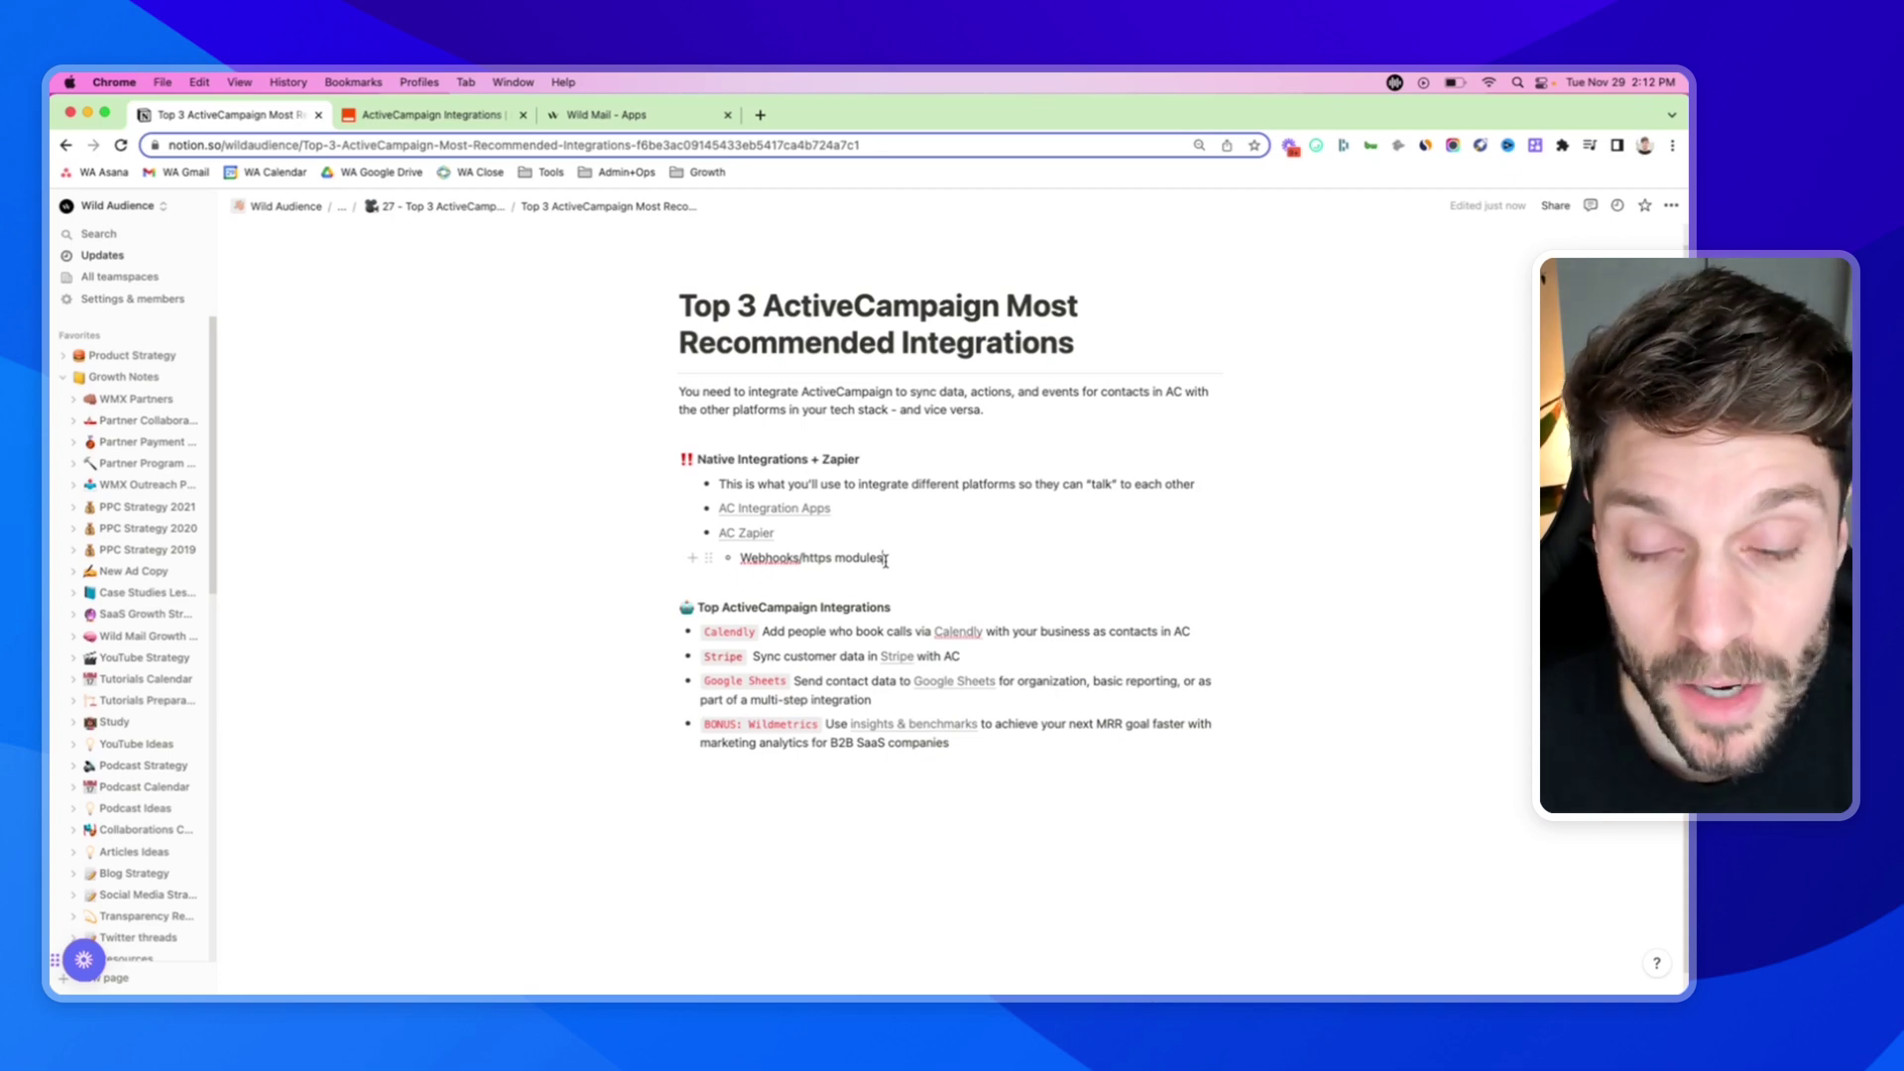
left_click_drag(737, 558, 882, 561)
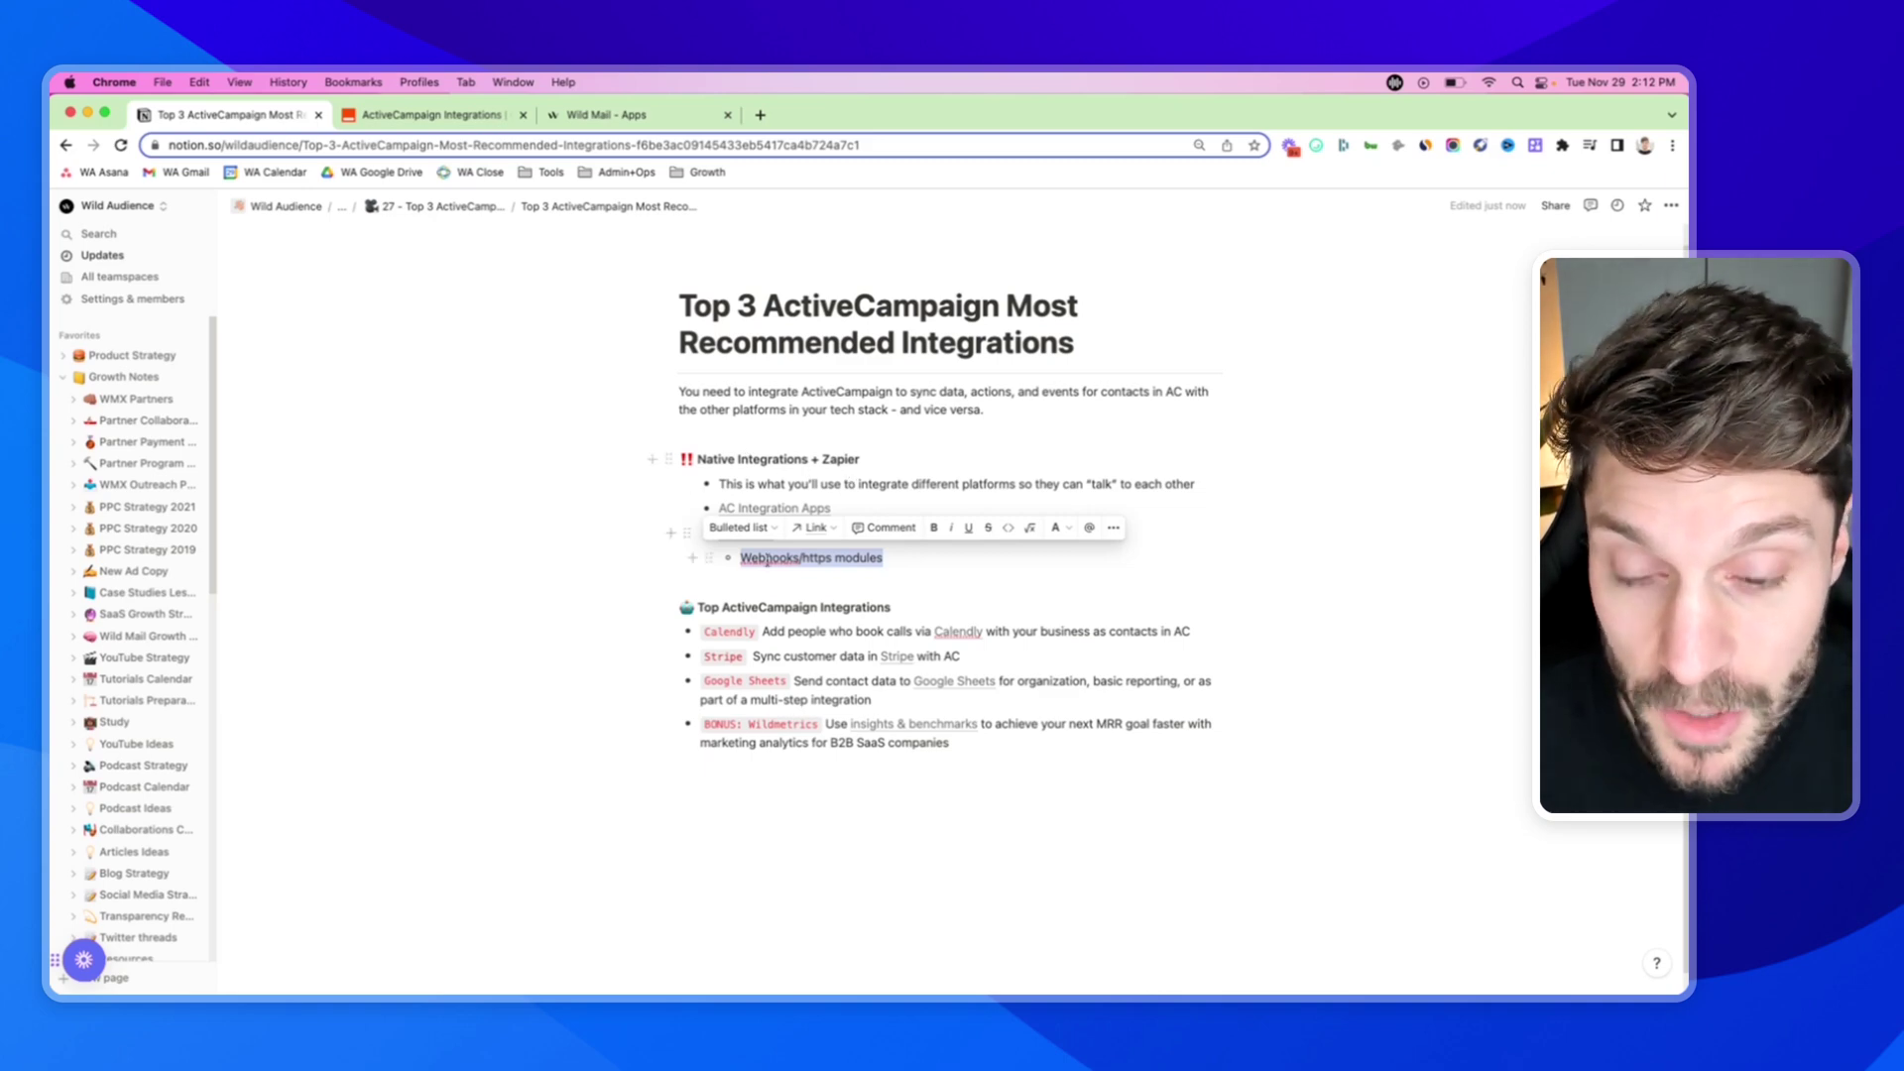
left_click_drag(741, 557, 867, 560)
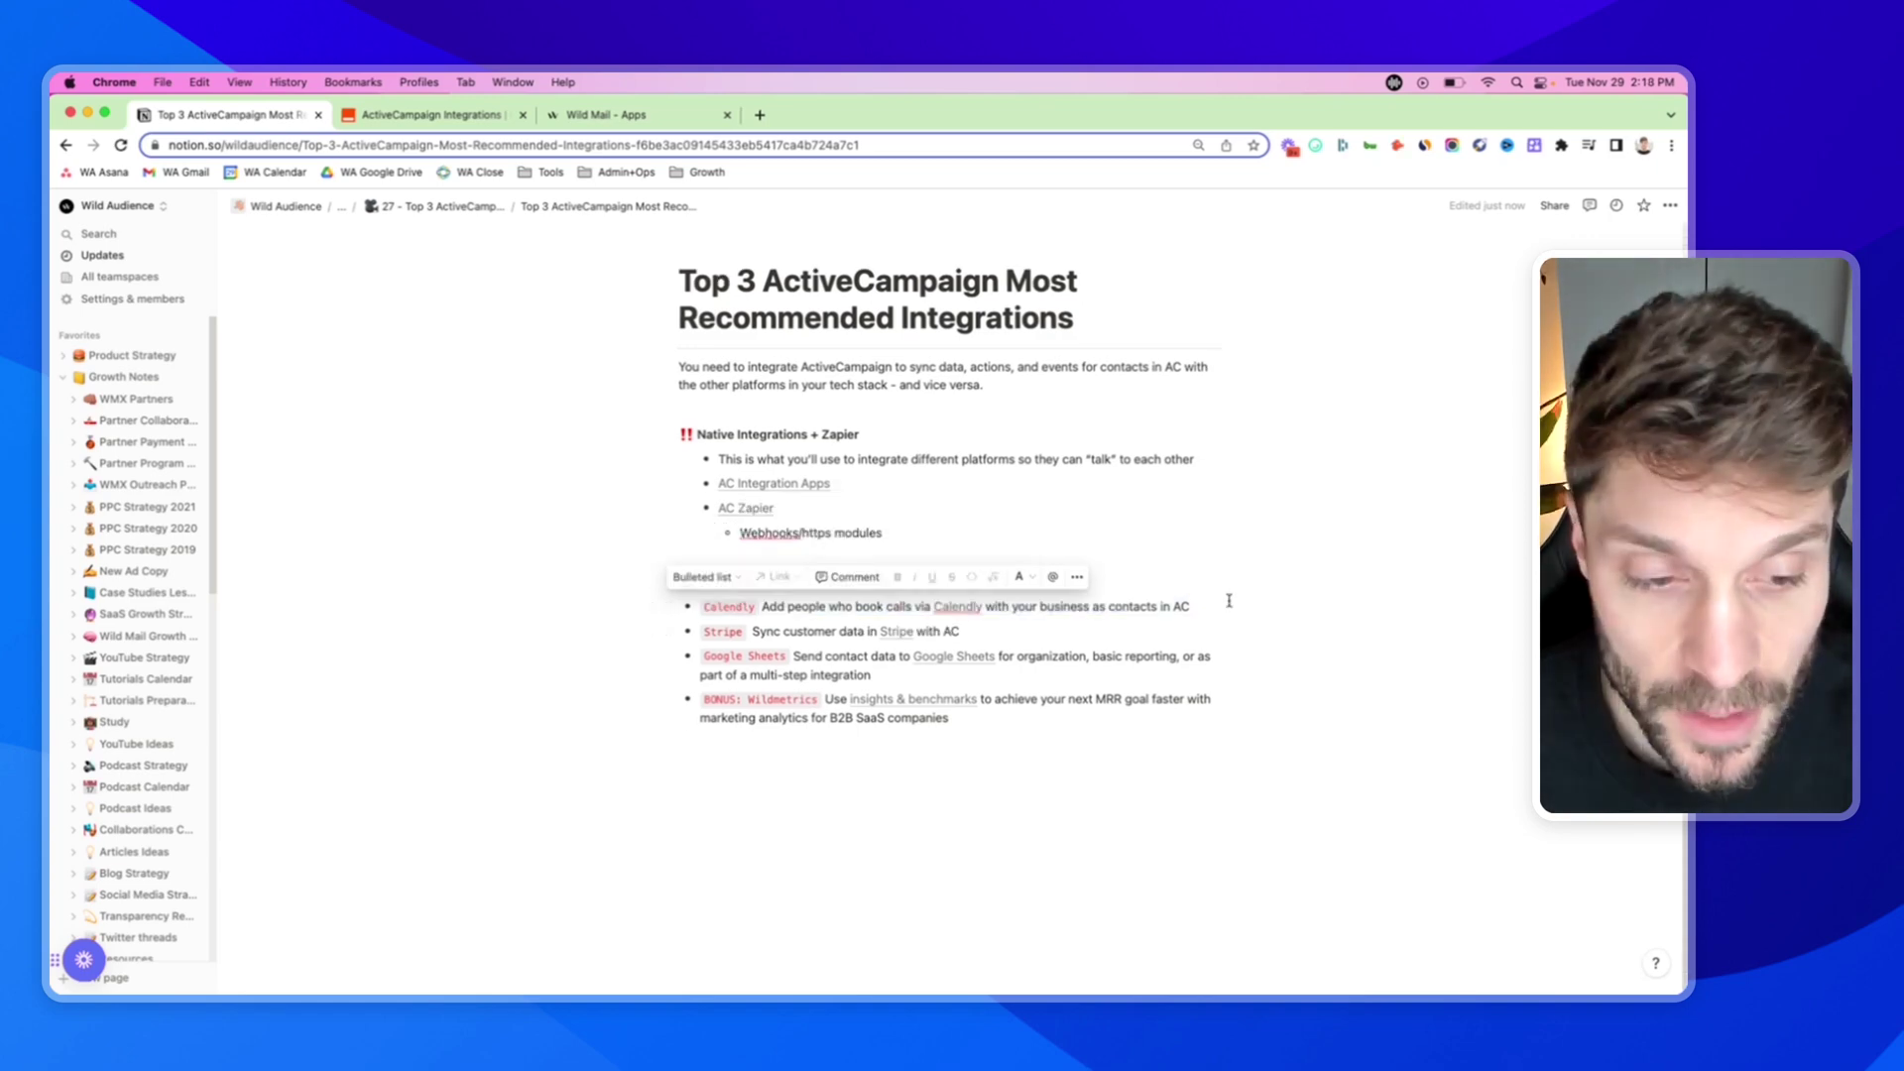
left_click(1192, 605)
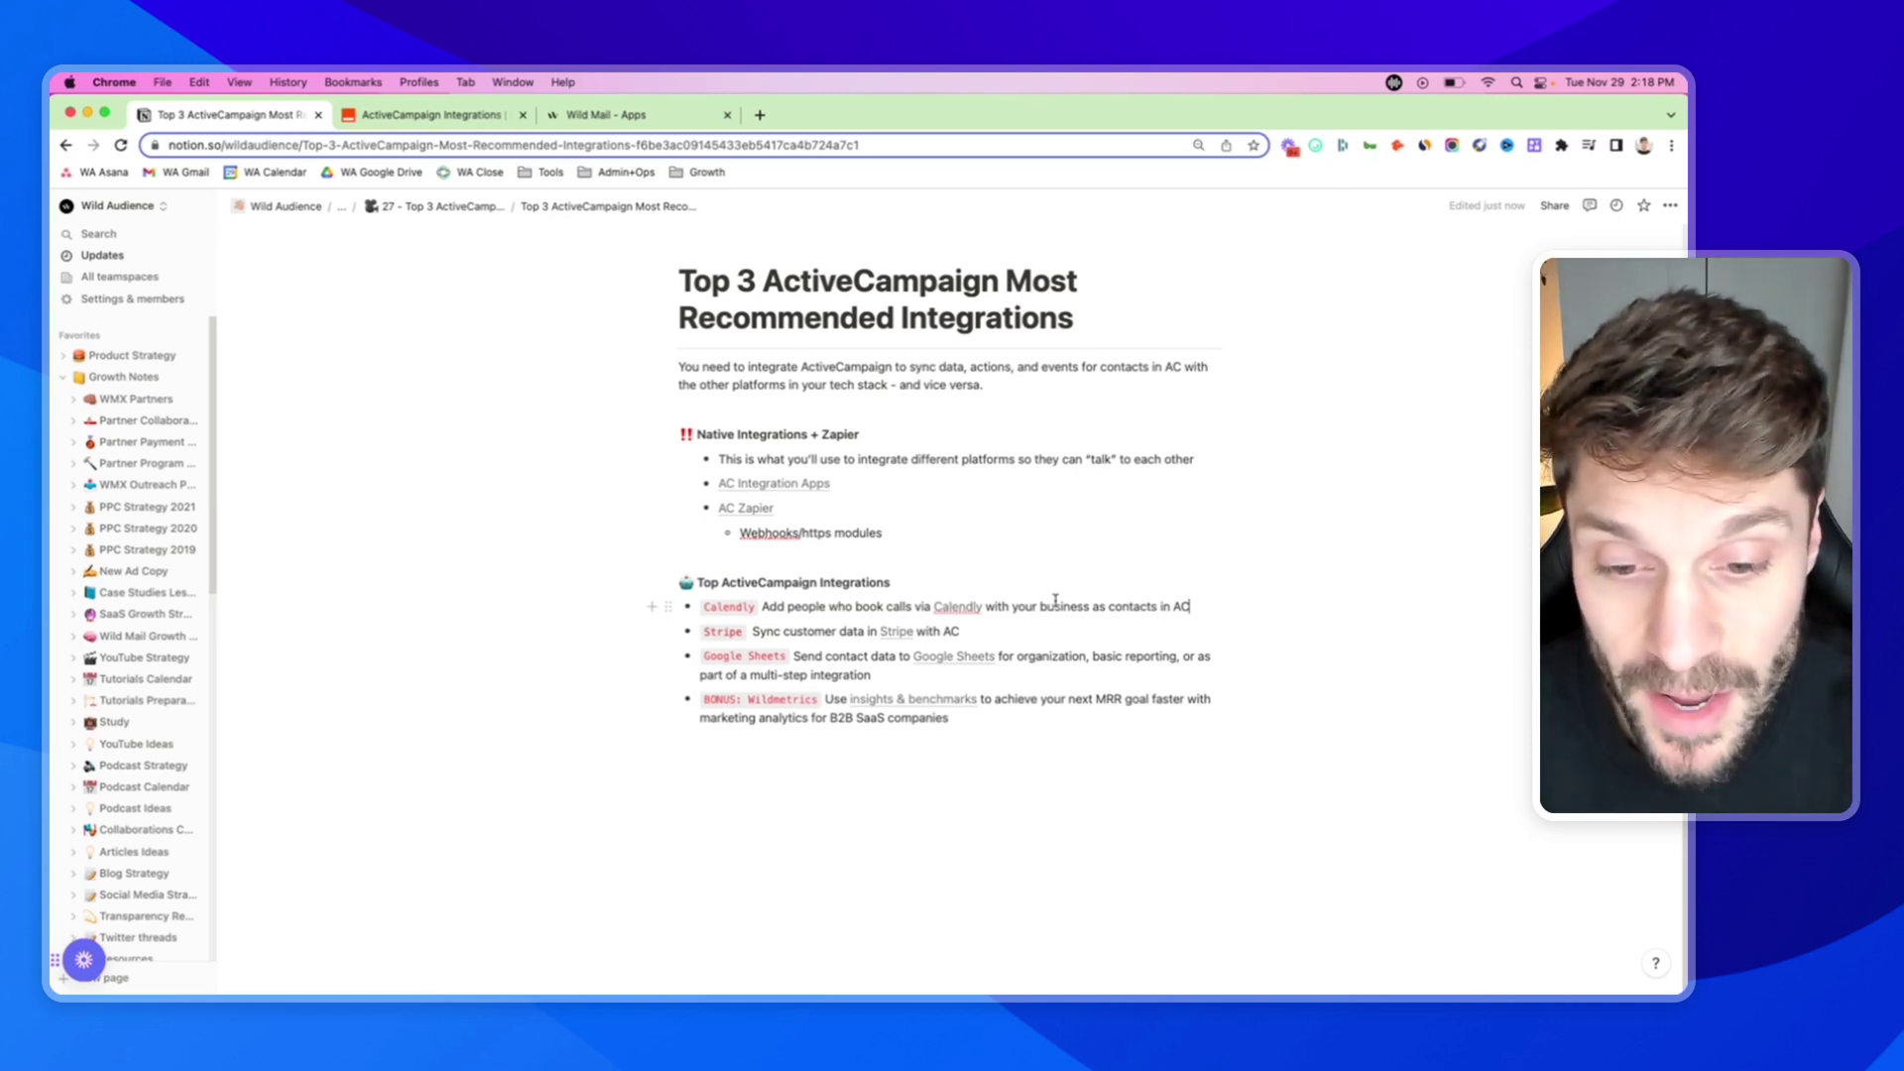
Highlight the Calendly bullet's description and open its Calendly link in a new tab.
left_click_drag(796, 608, 976, 608)
left_click(1091, 604)
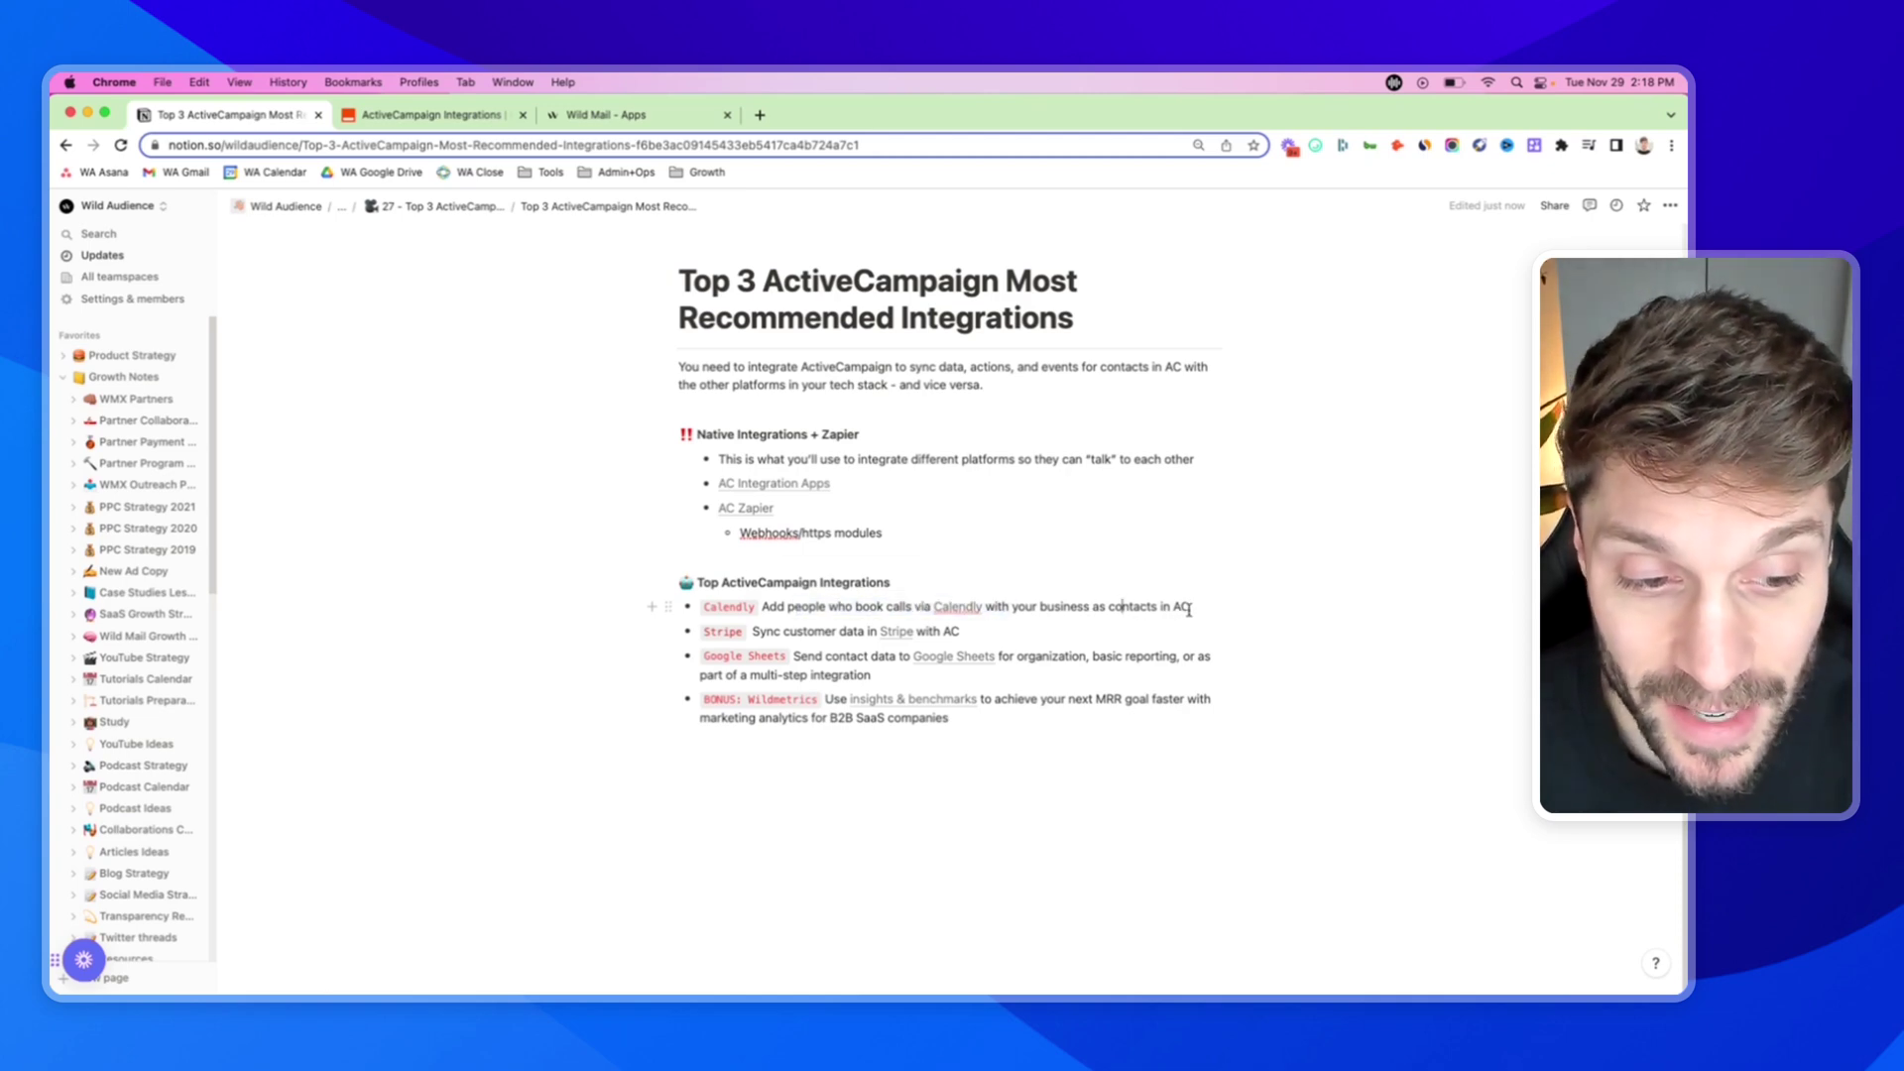
left_click(958, 607)
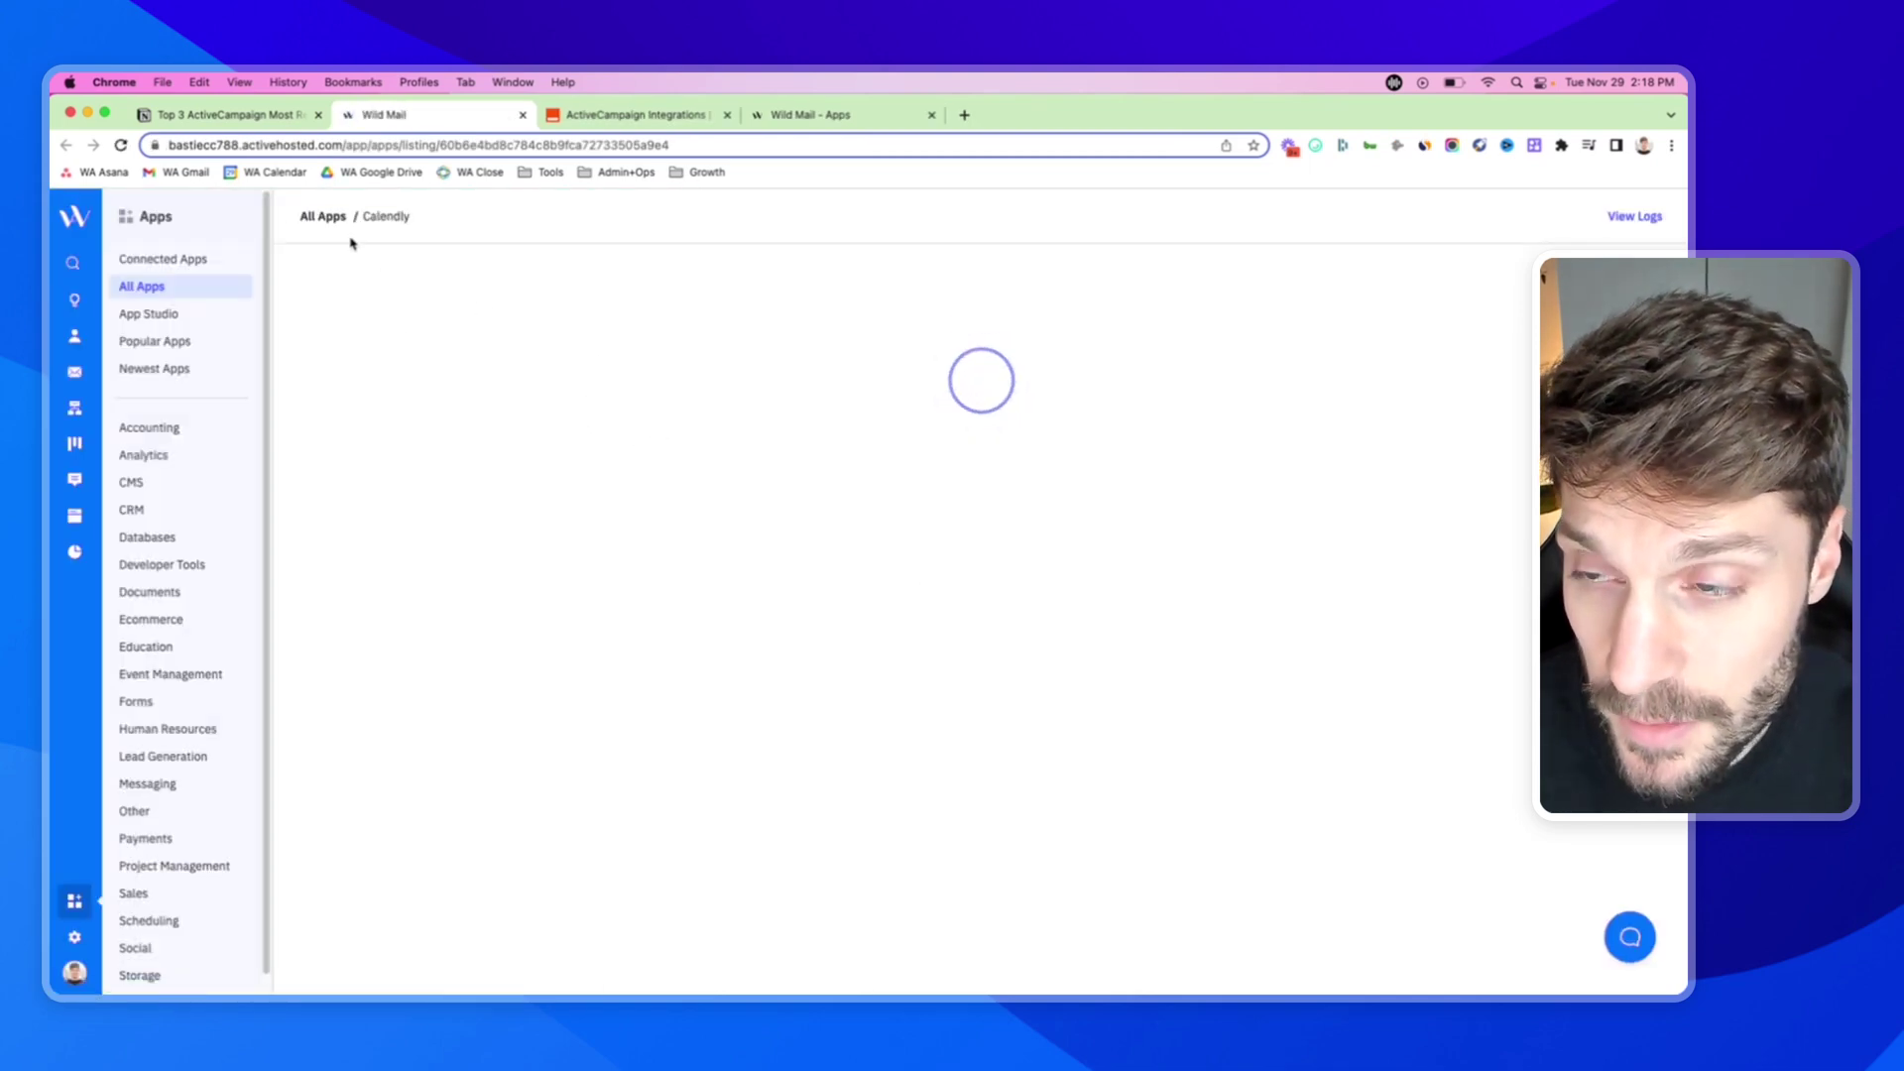
Check Calendly's App Details and connected account resources with their '2 Tags Added' badges, then go to Contacts.
left_click(436, 347)
left_click(338, 349)
scroll(533, 648, "down", 2)
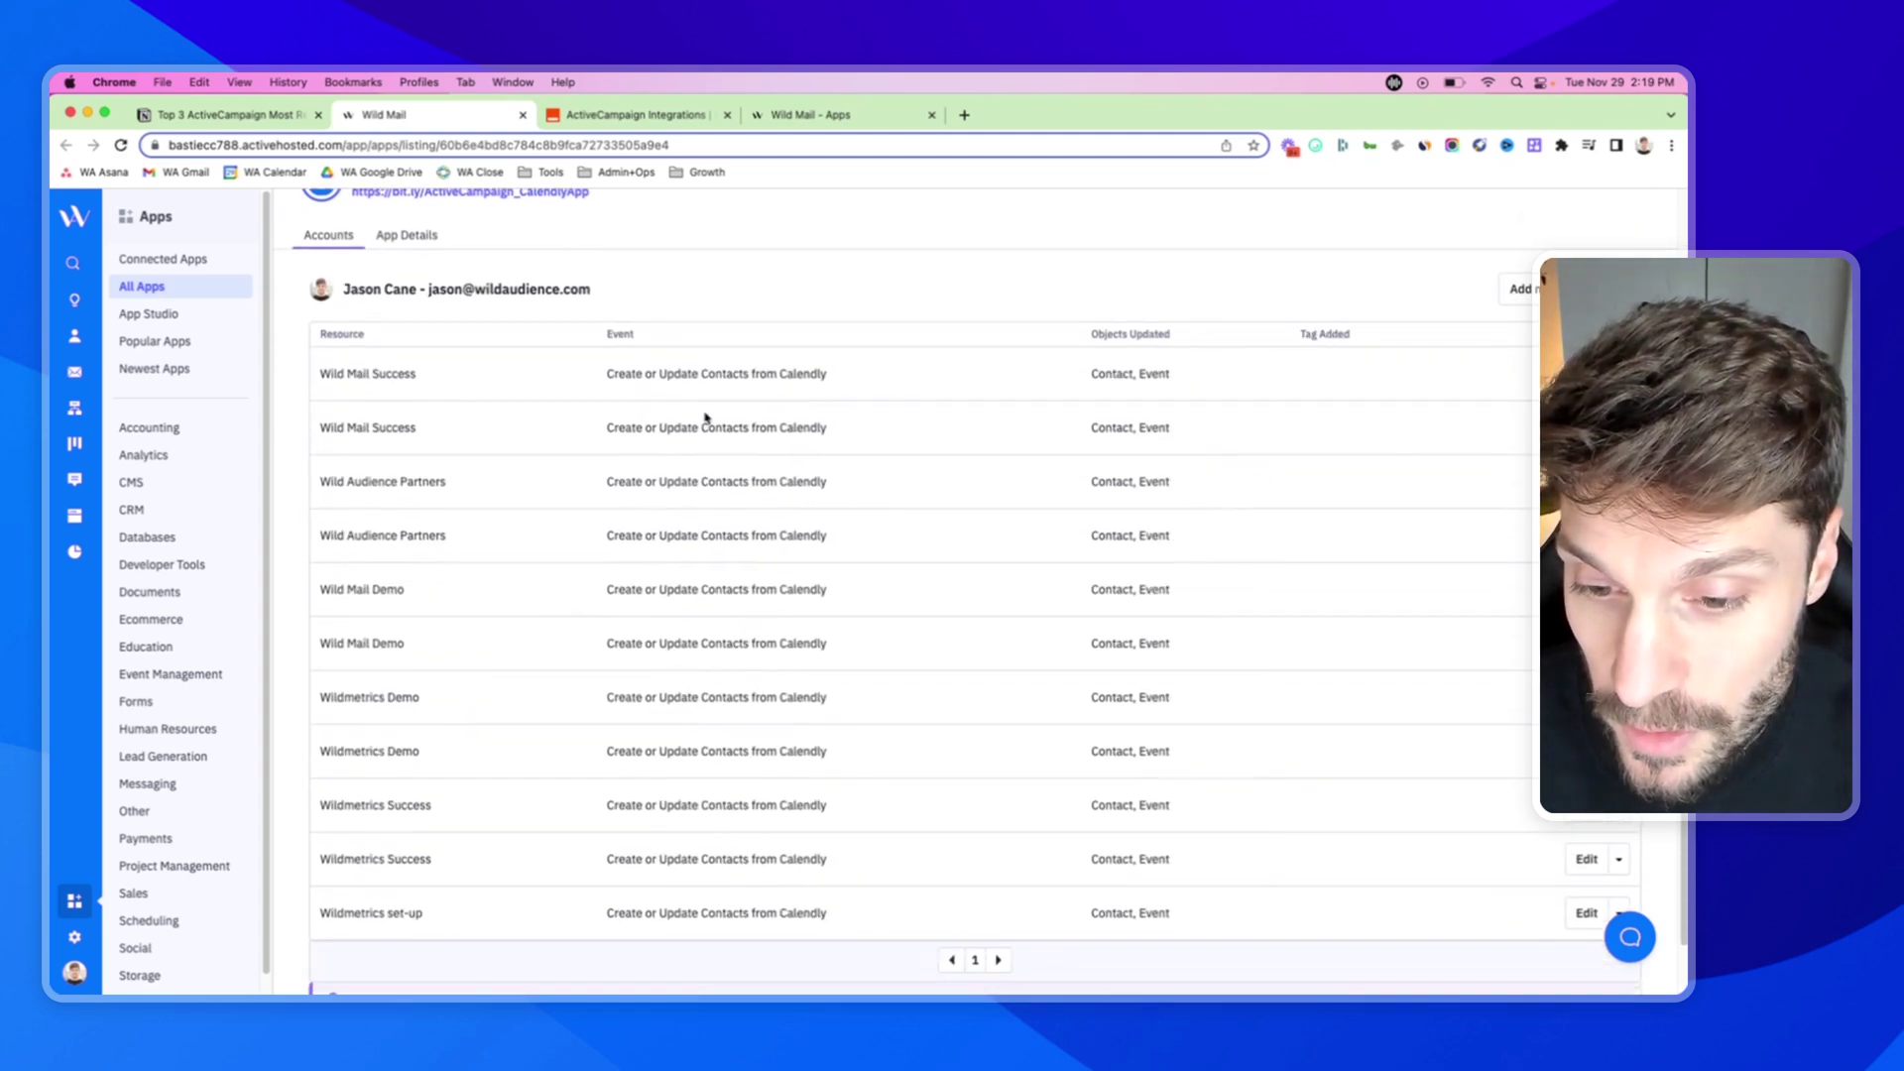
mouse_move(1322, 586)
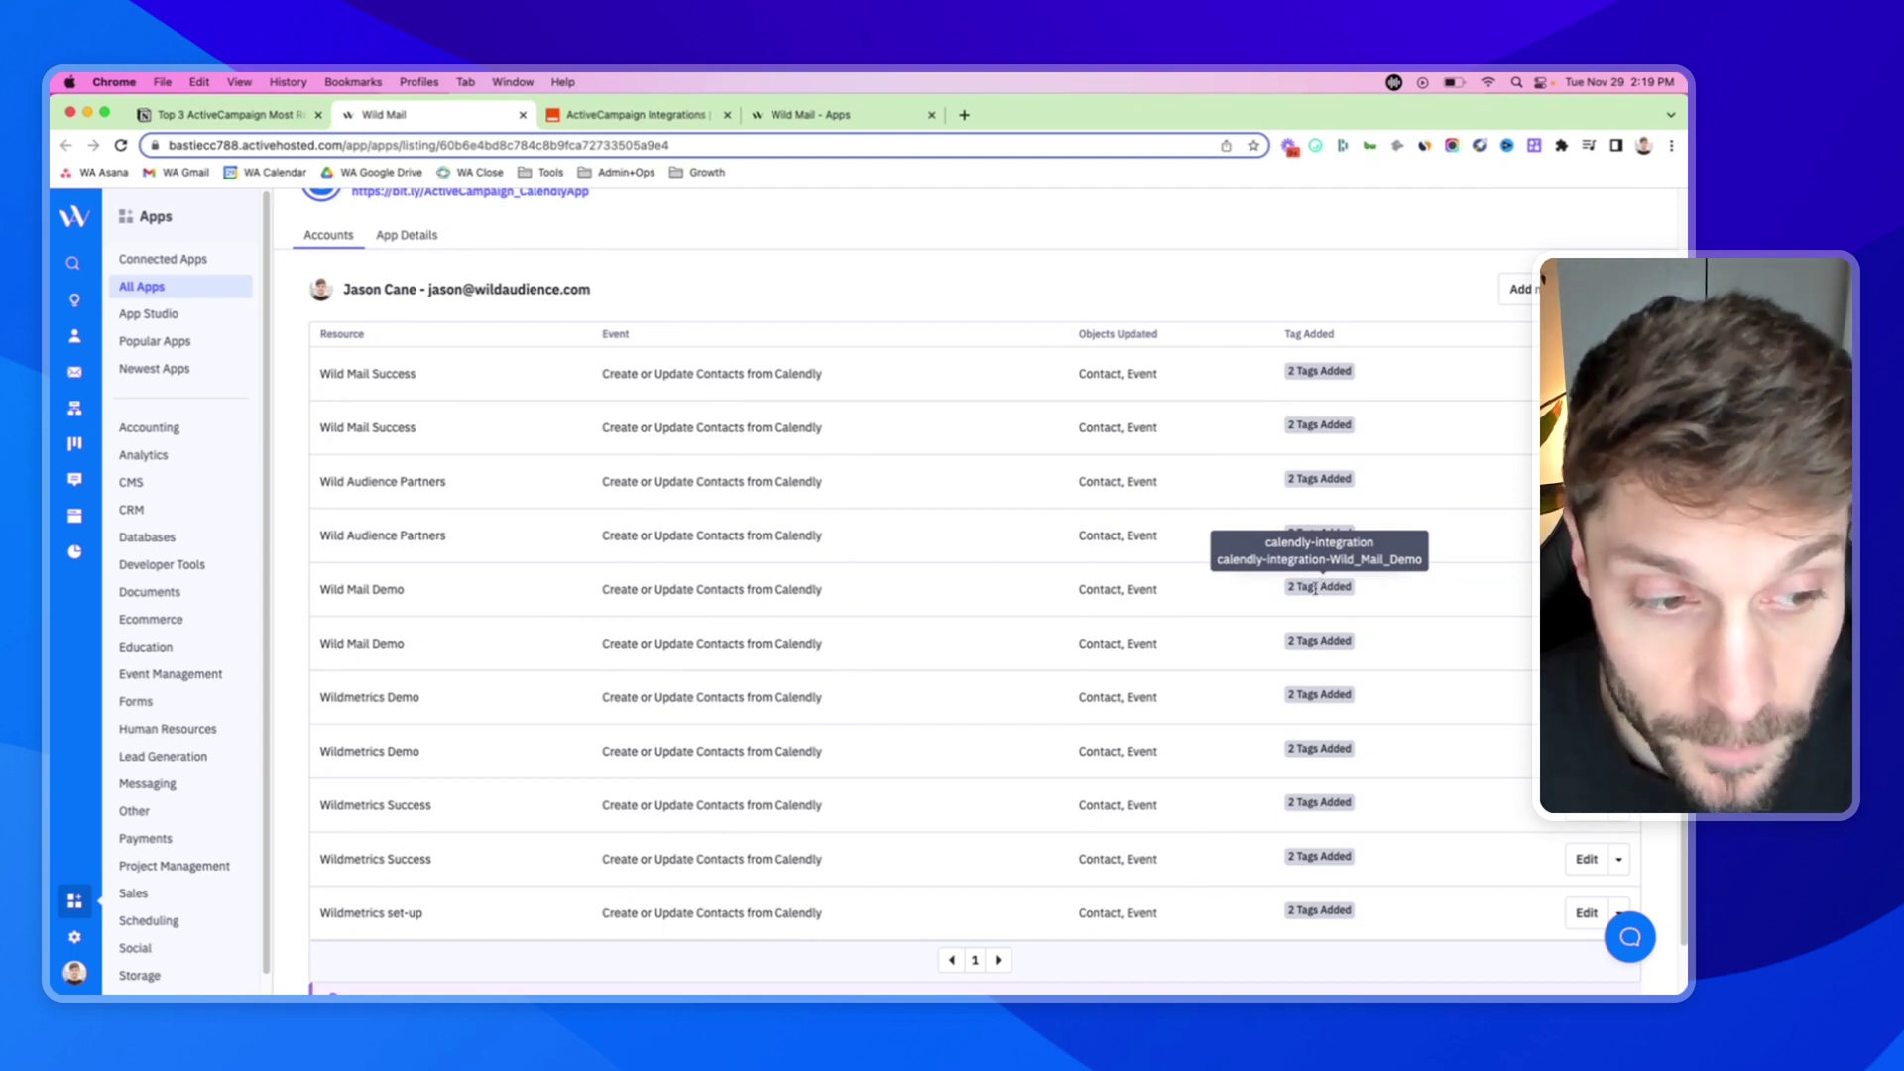
scroll(892, 595, "up", 2)
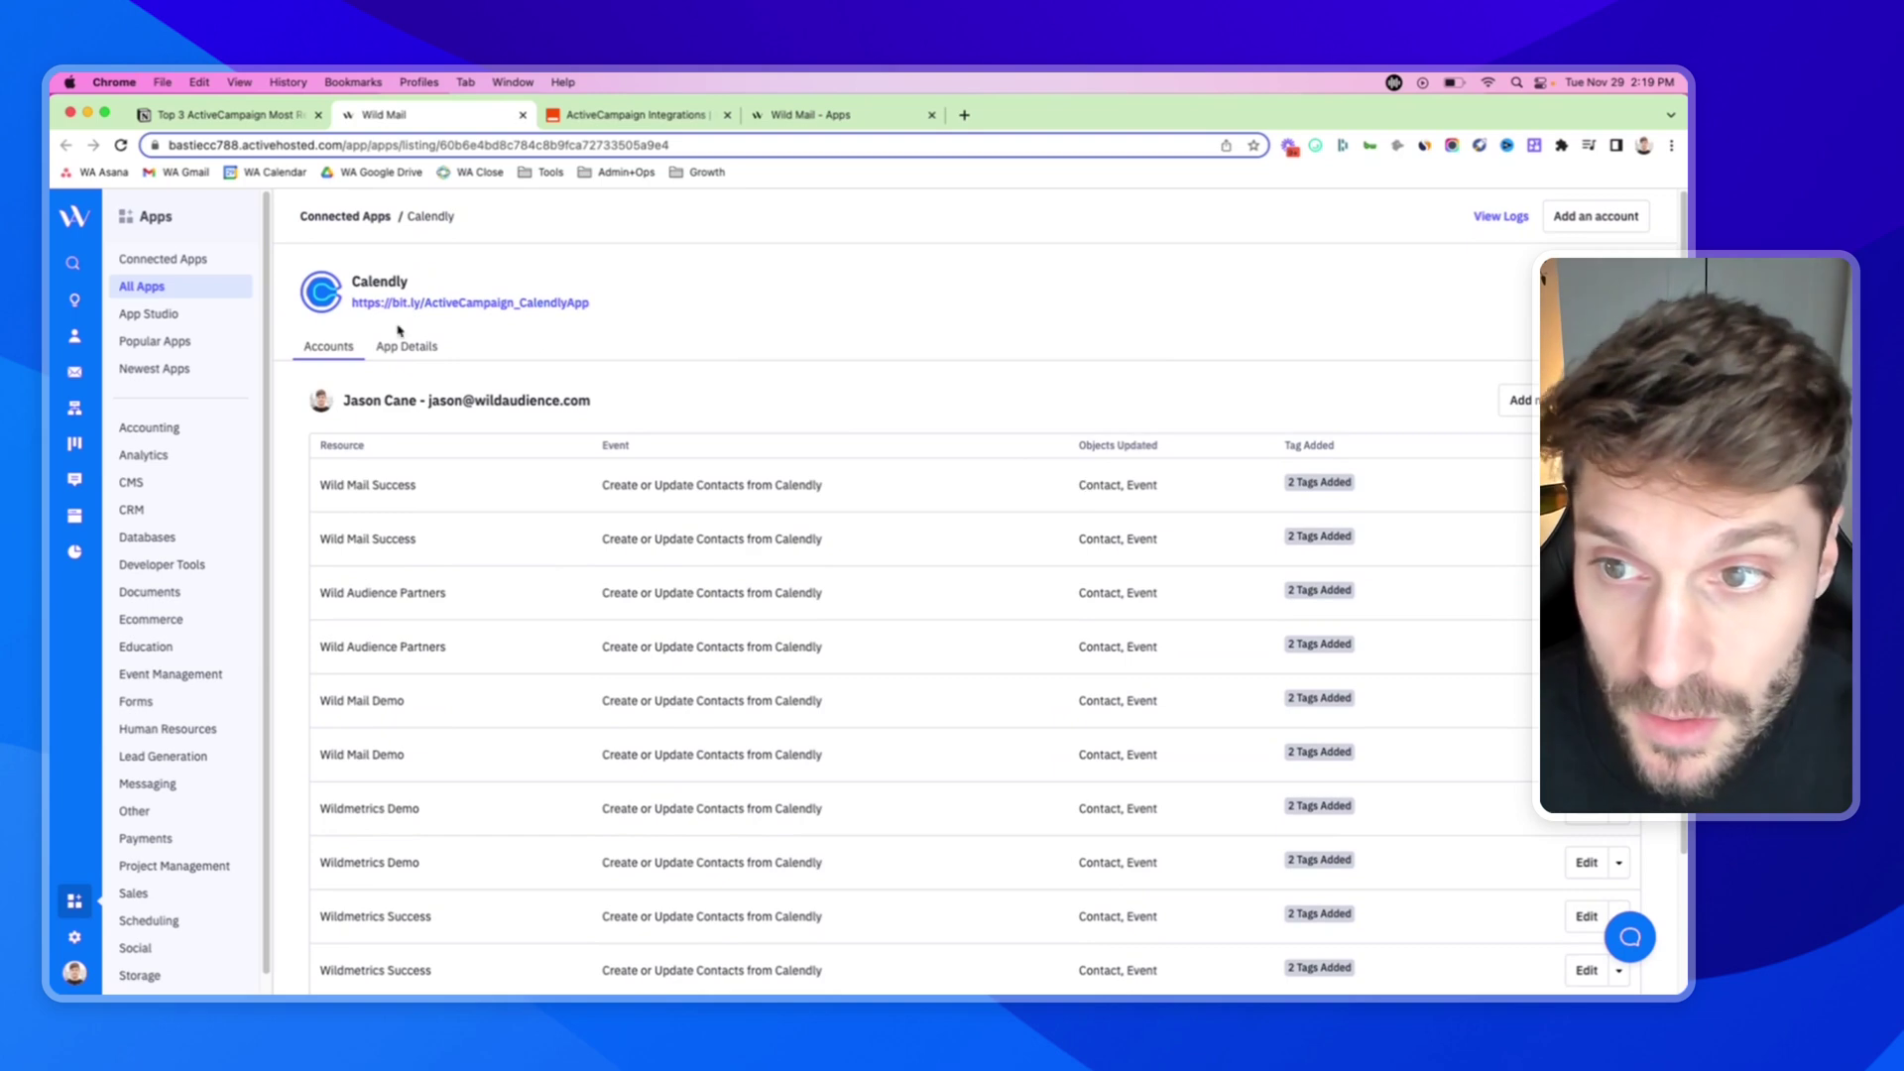
left_click(74, 337)
Search contacts for the test person's name, open the 'test' record, and scroll through its fields.
left_click(1507, 297)
type("jasoncane")
key("Return")
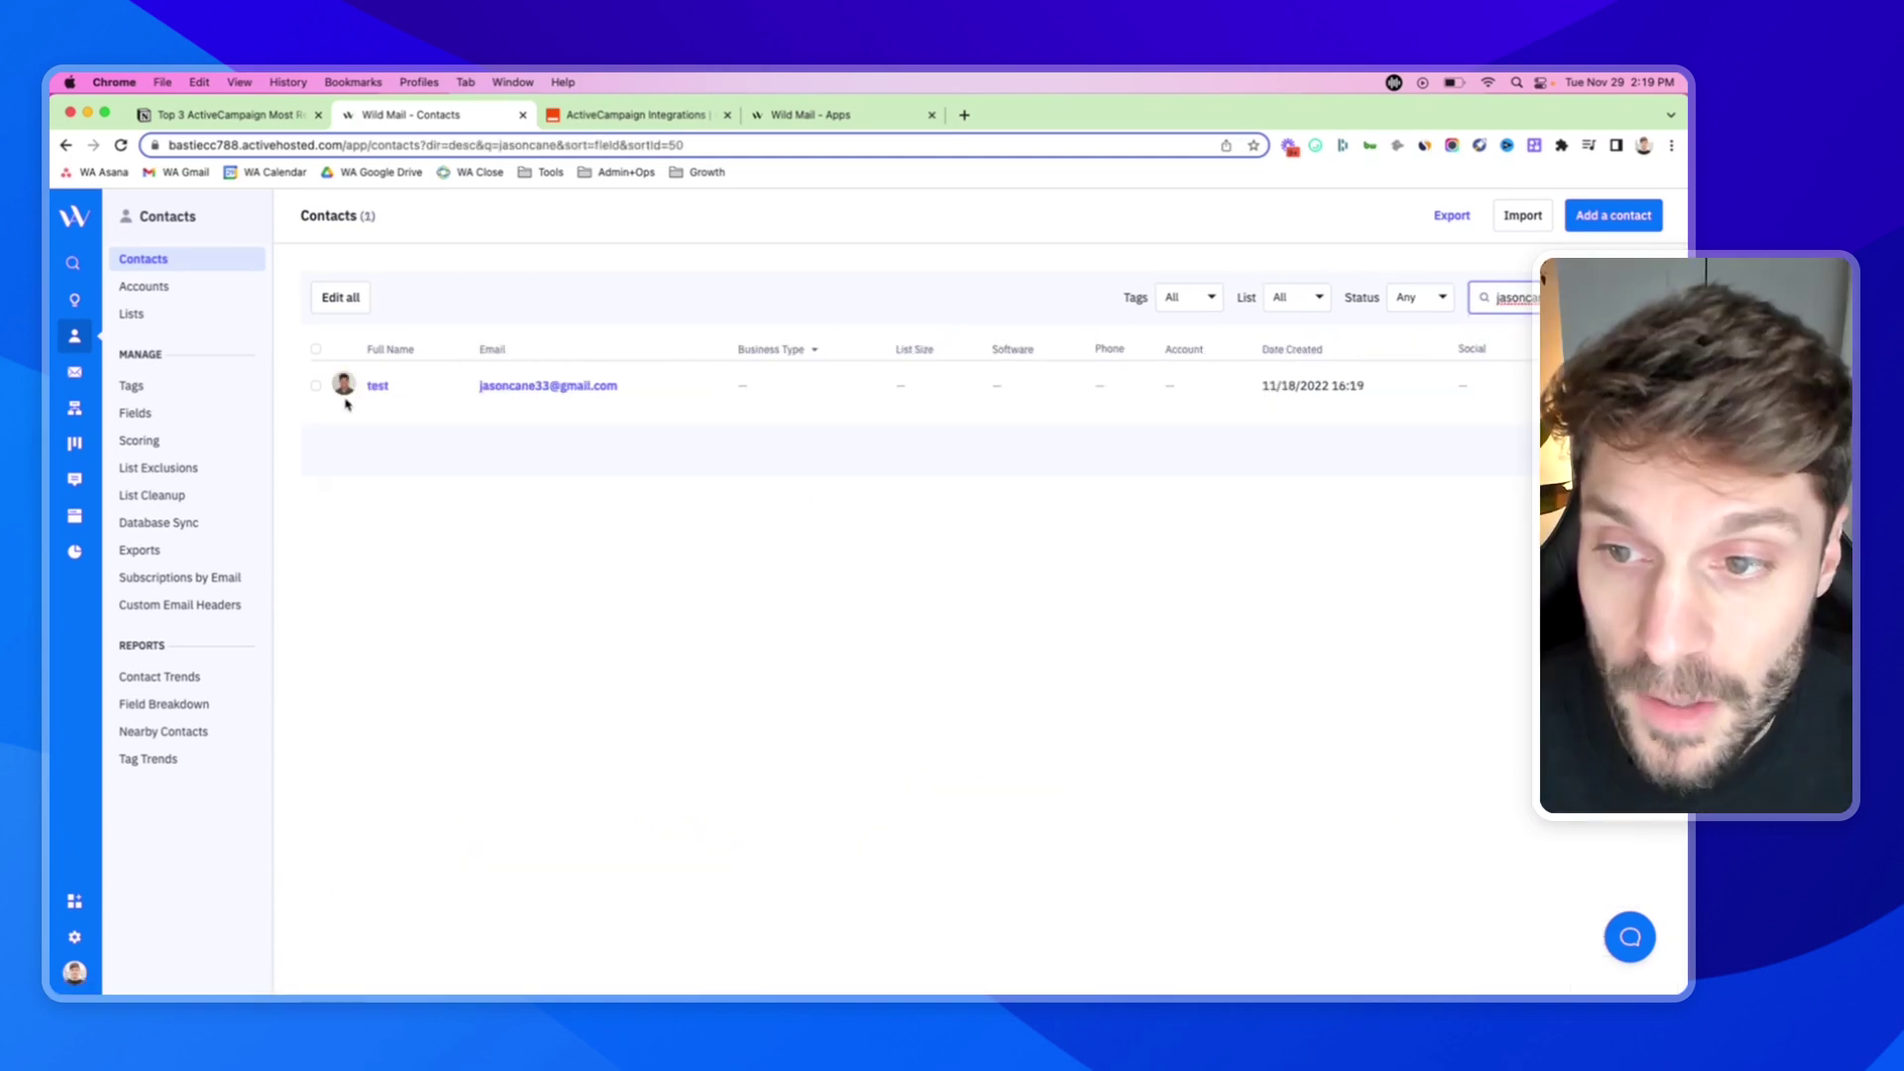
left_click(375, 387)
scroll(595, 595, "down", 6)
scroll(576, 518, "down", 10)
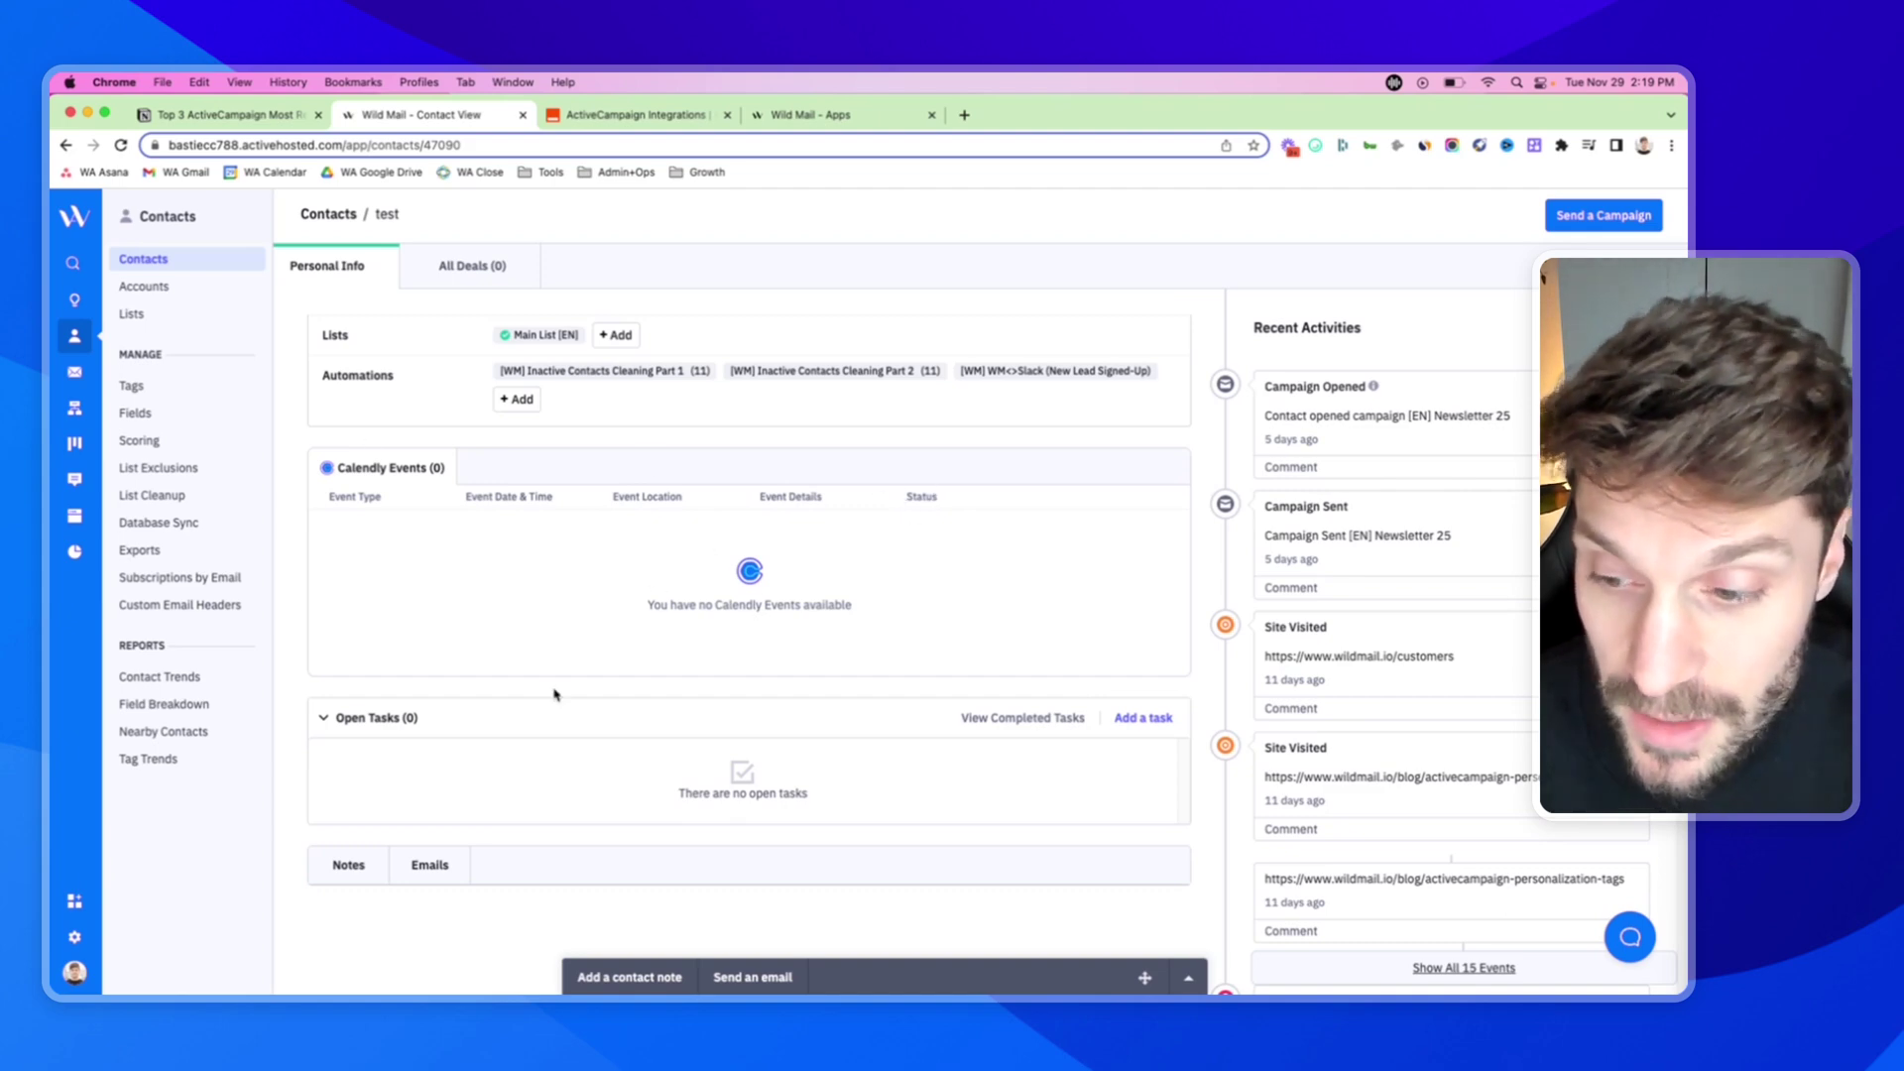
scroll(635, 629, "up", 10)
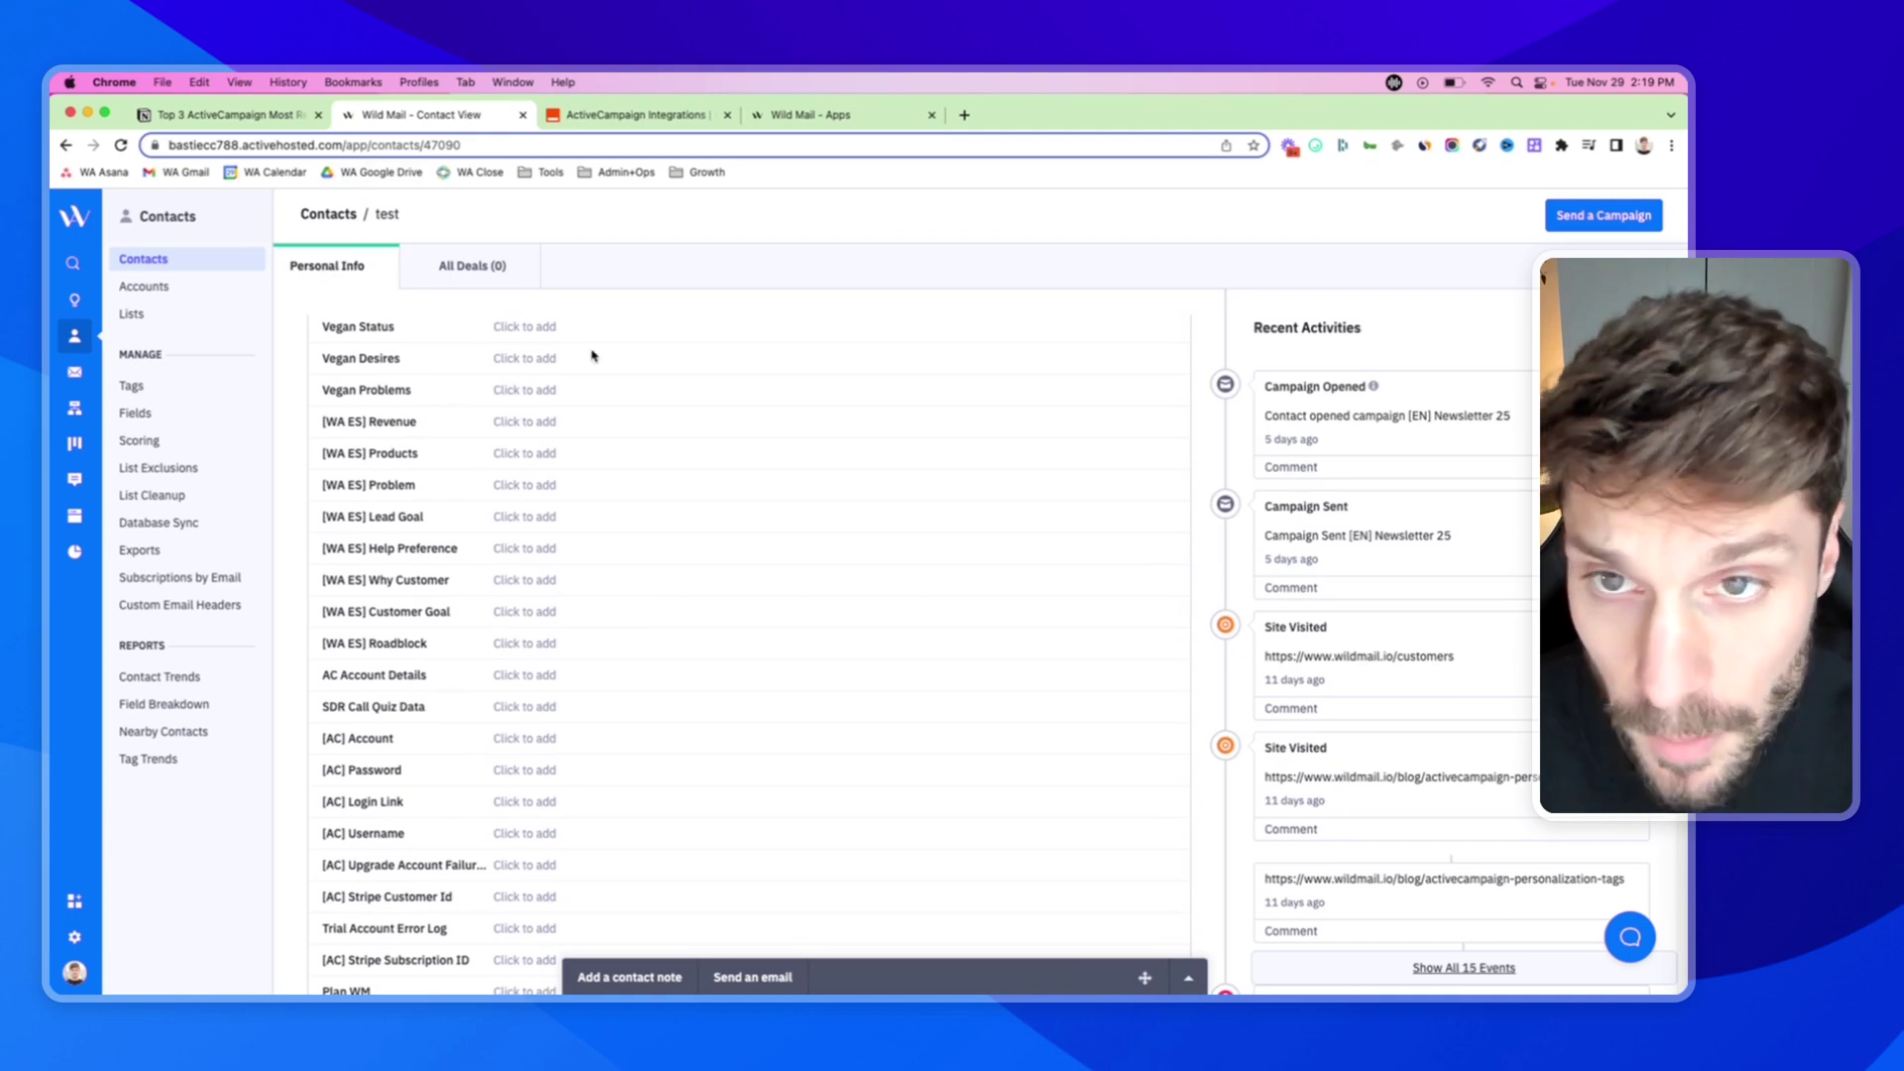
scroll(586, 355, "up", 3)
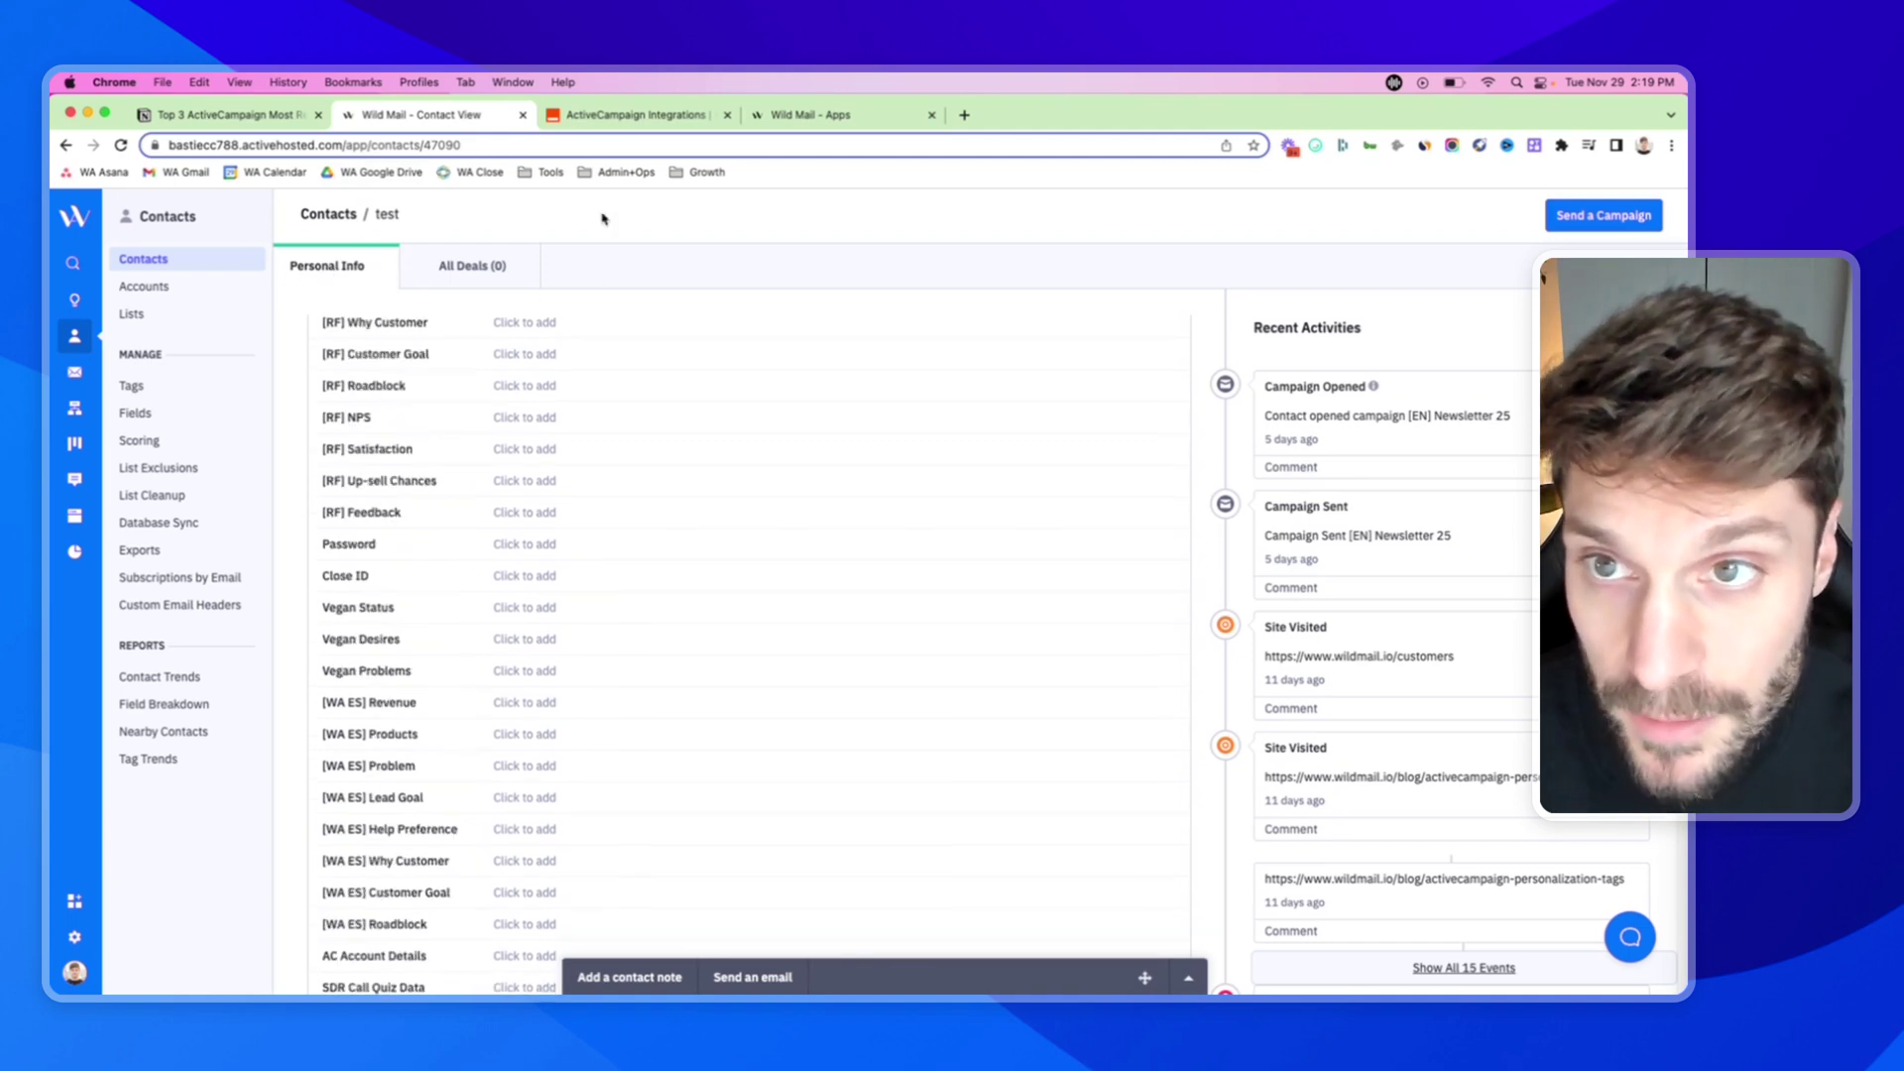
Switch between the Zapier ActiveCampaign Integrations tab and the test contact's record.
left_click(625, 122)
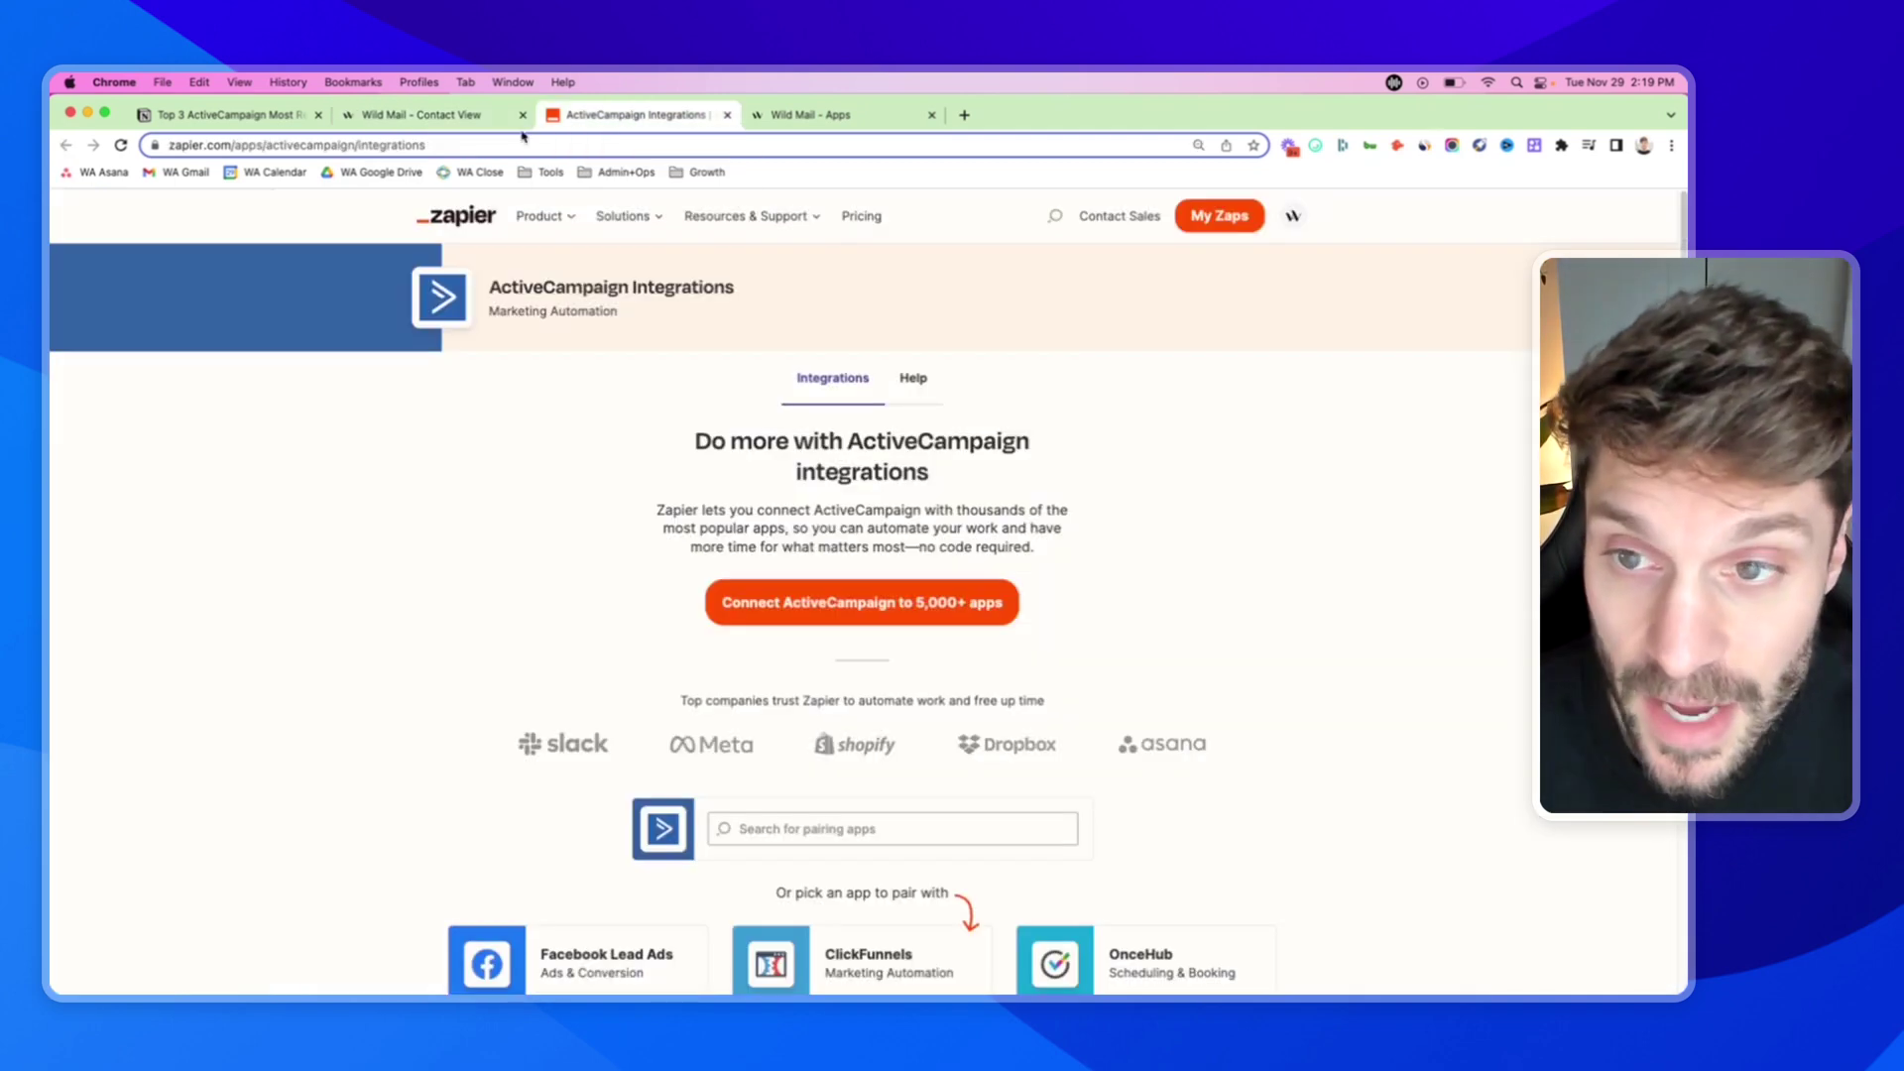
left_click(377, 116)
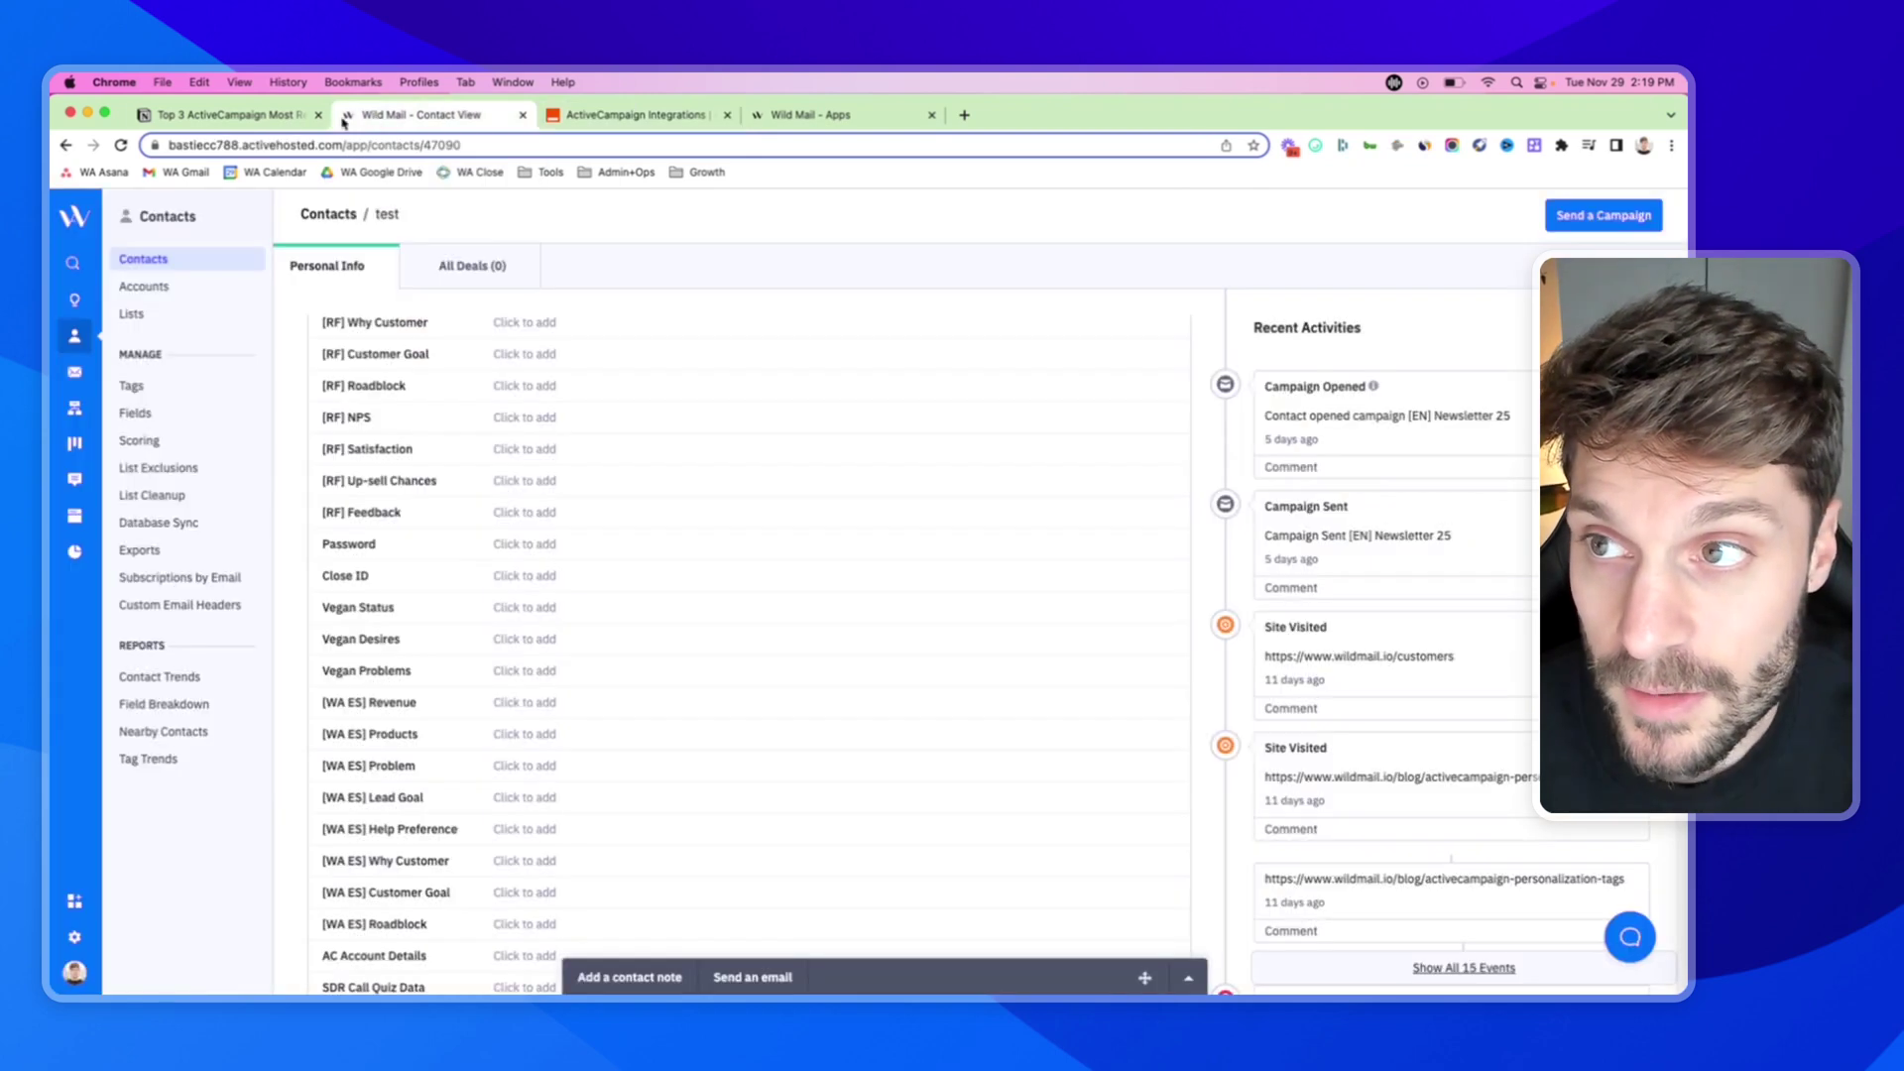
left_click(601, 121)
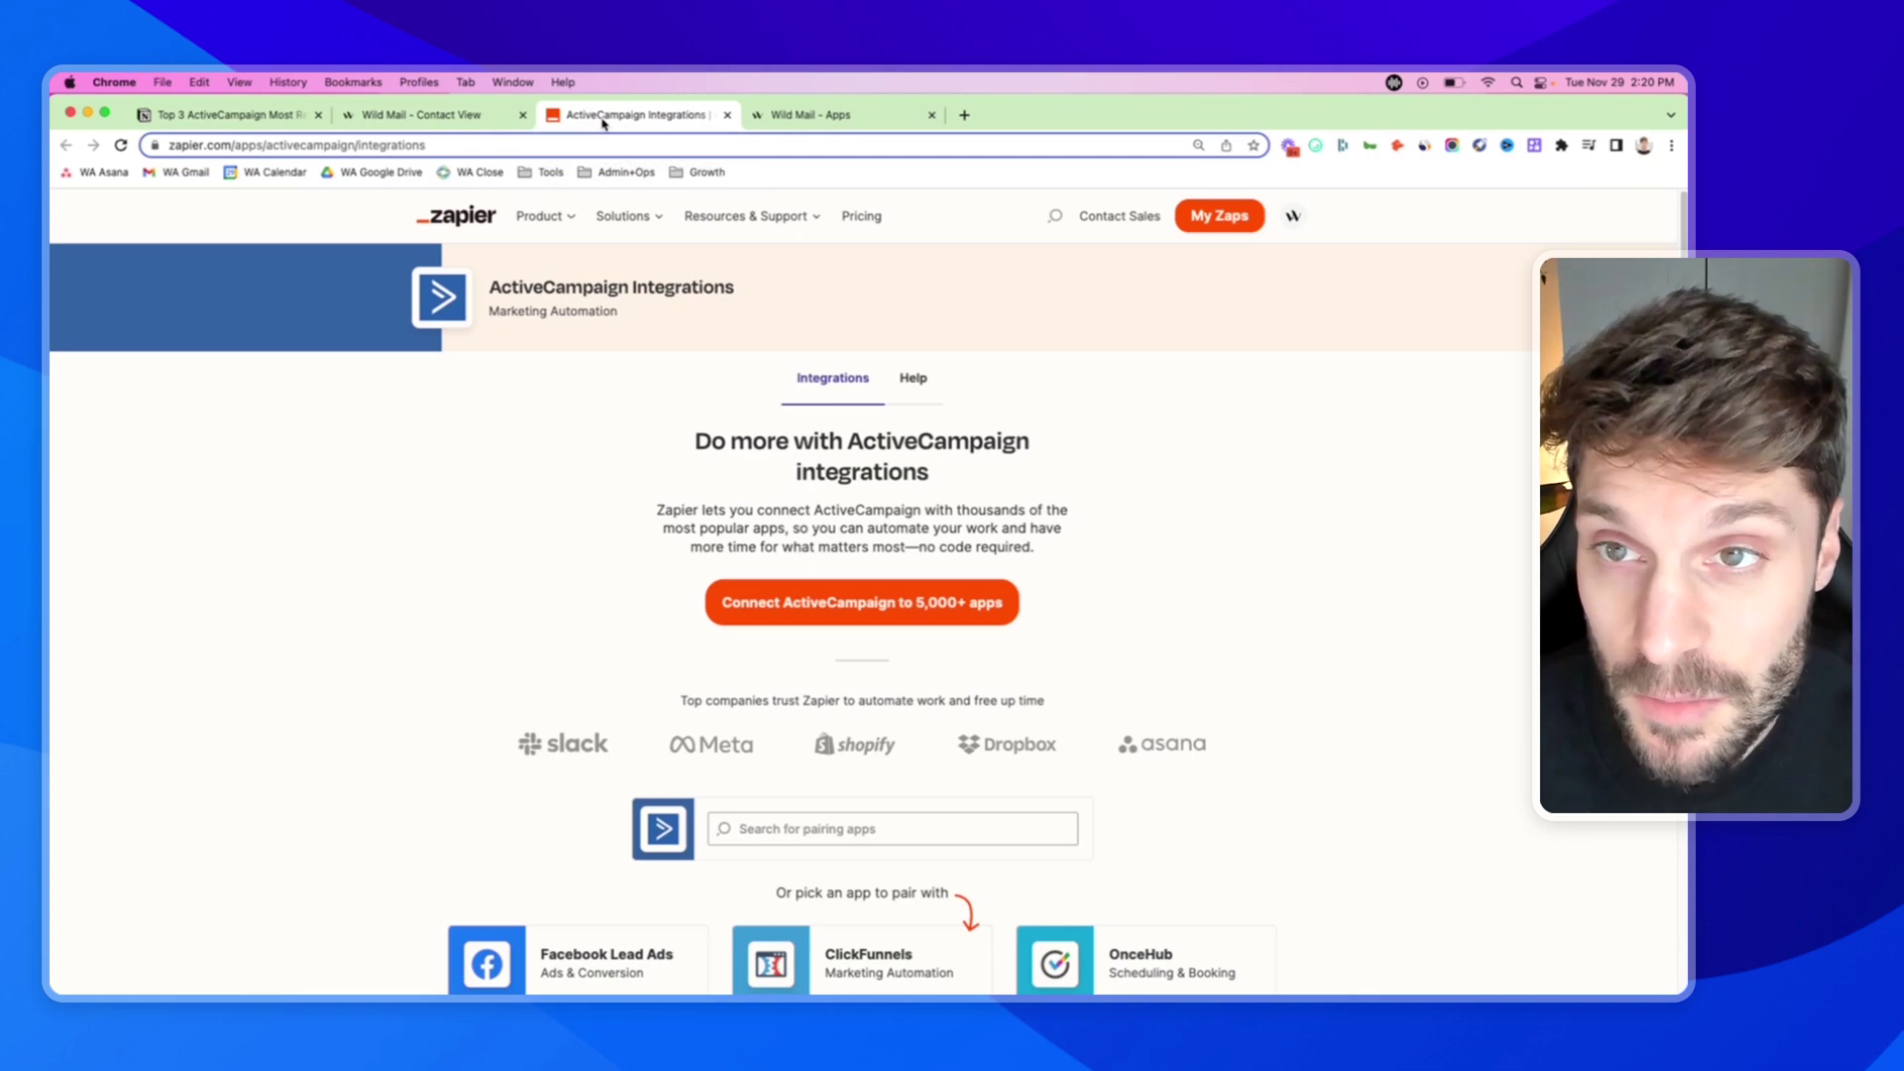
left_click(418, 117)
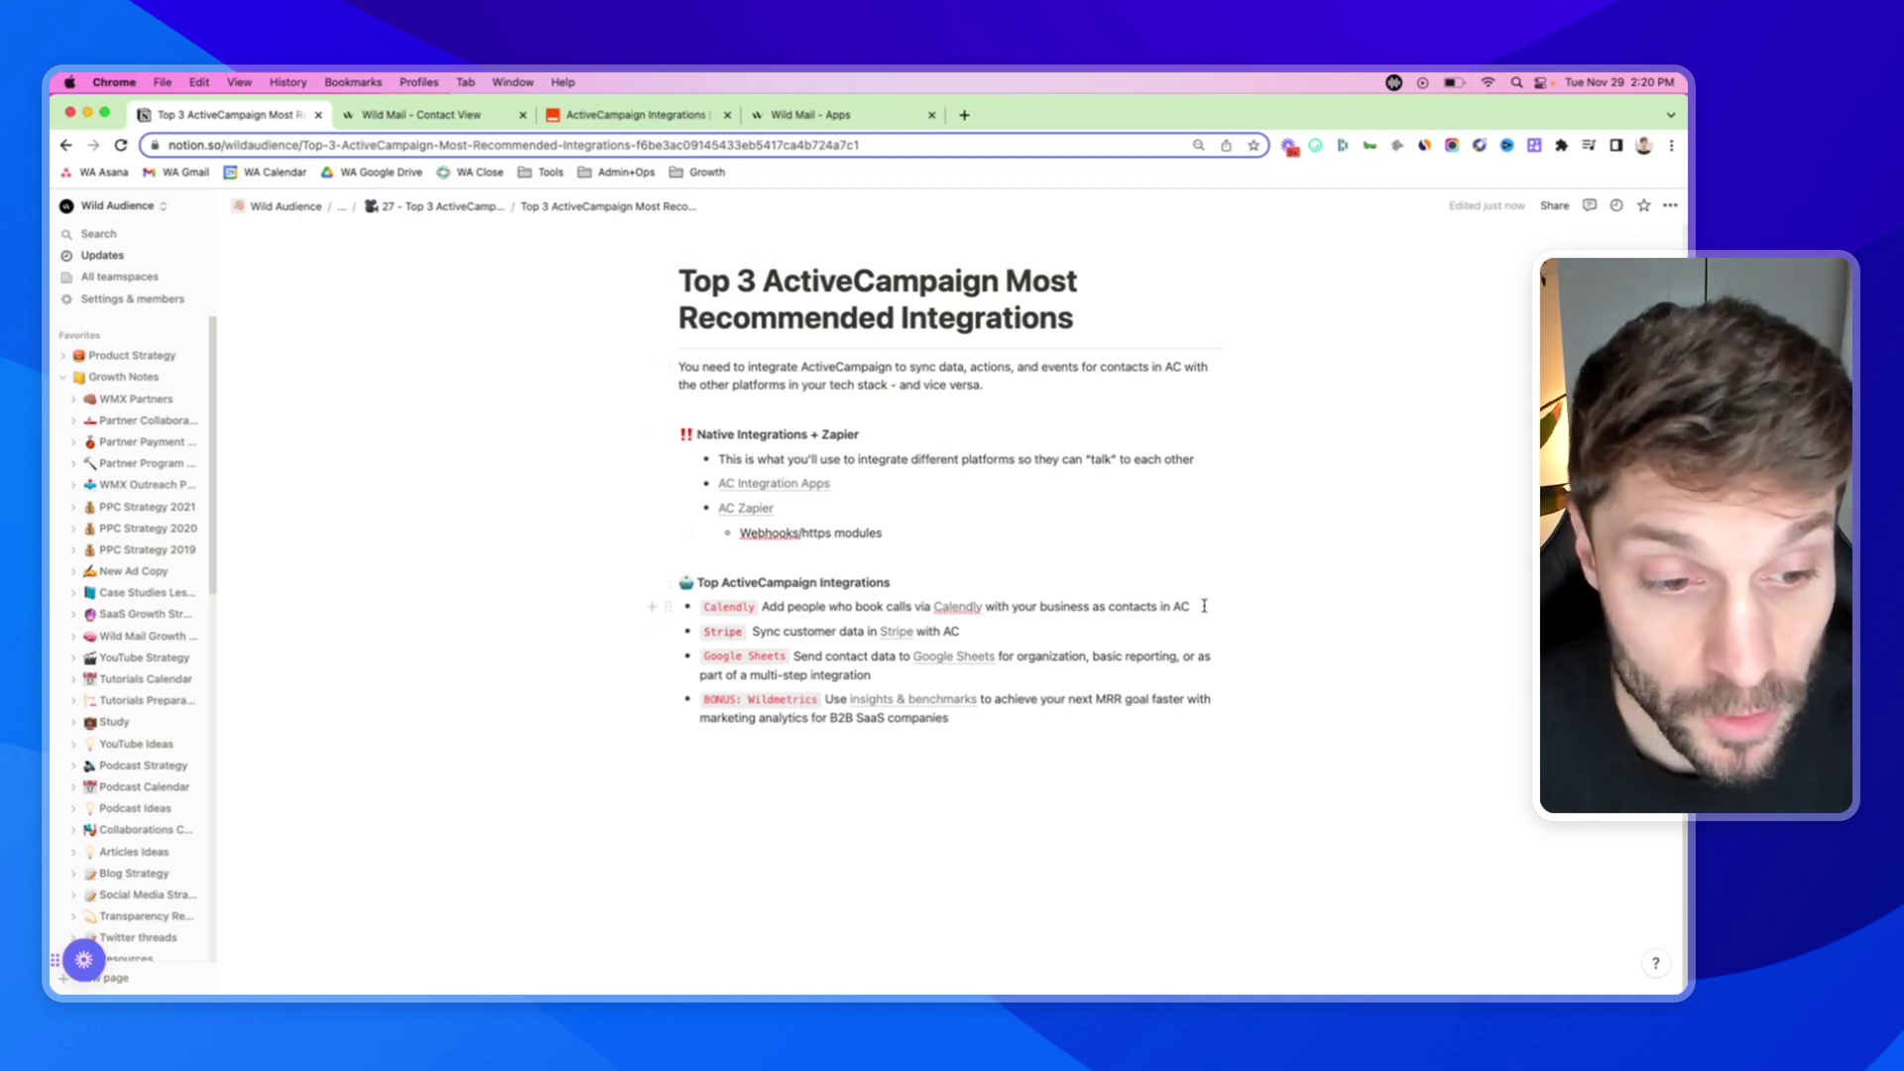
Open the Stripe link from the Notion top integrations list in a new tab.
mouse_move(978, 610)
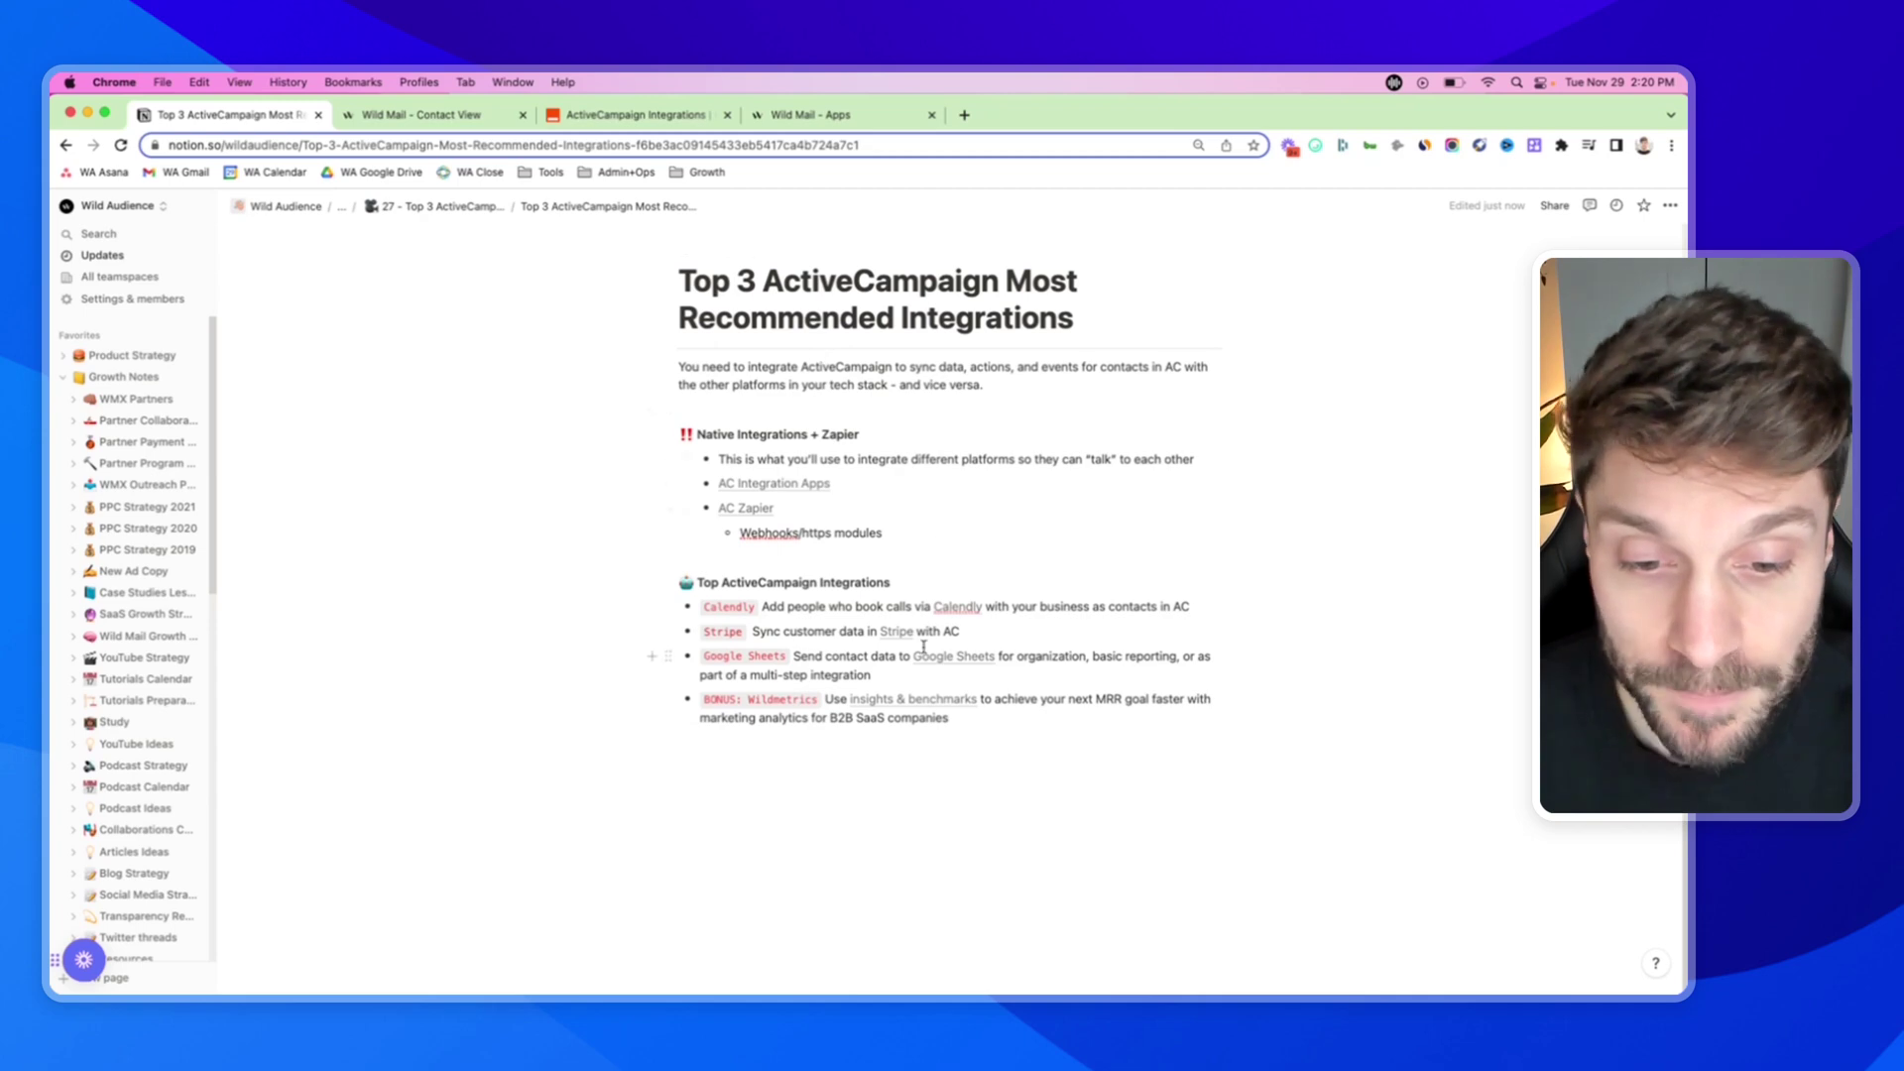
left_click(897, 633)
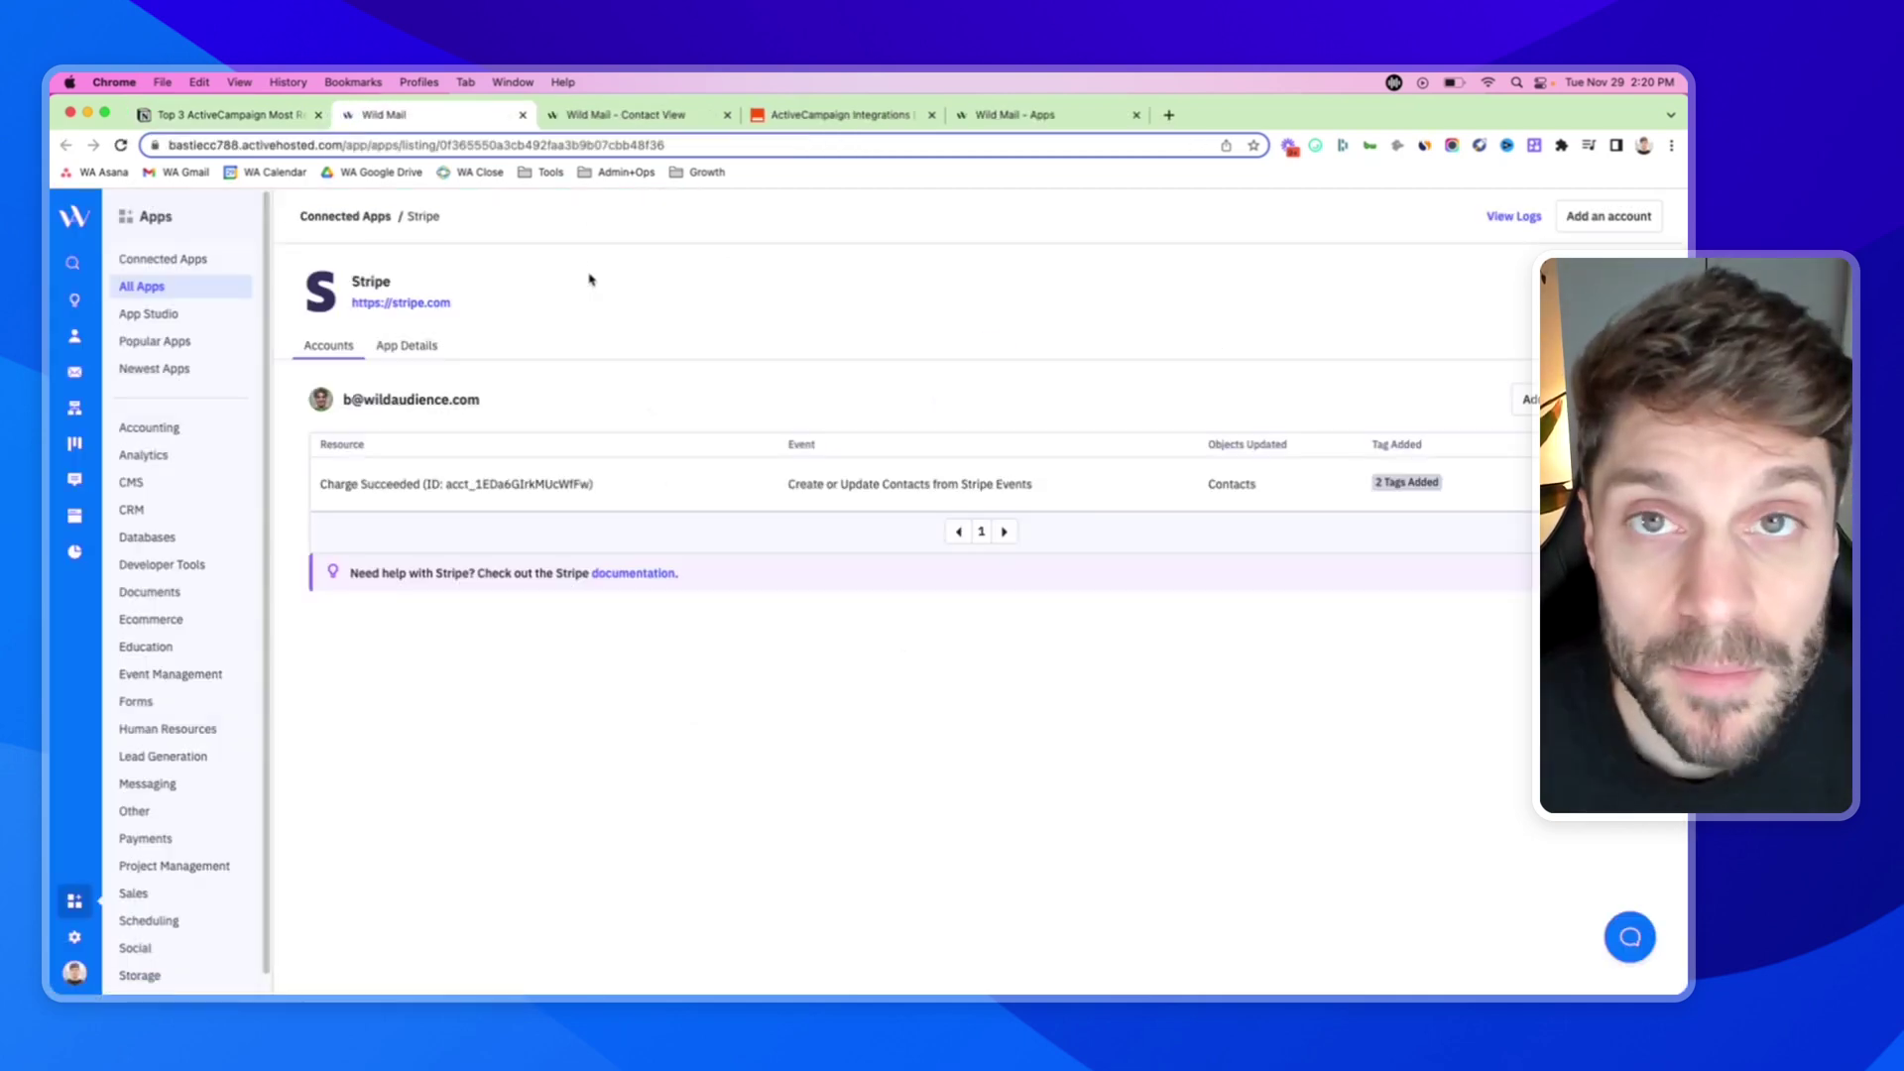
Show Stripe's App Details and highlight the 'Reduce your manual work' and 'Automatically trigger upgrades' features.
left_click(395, 349)
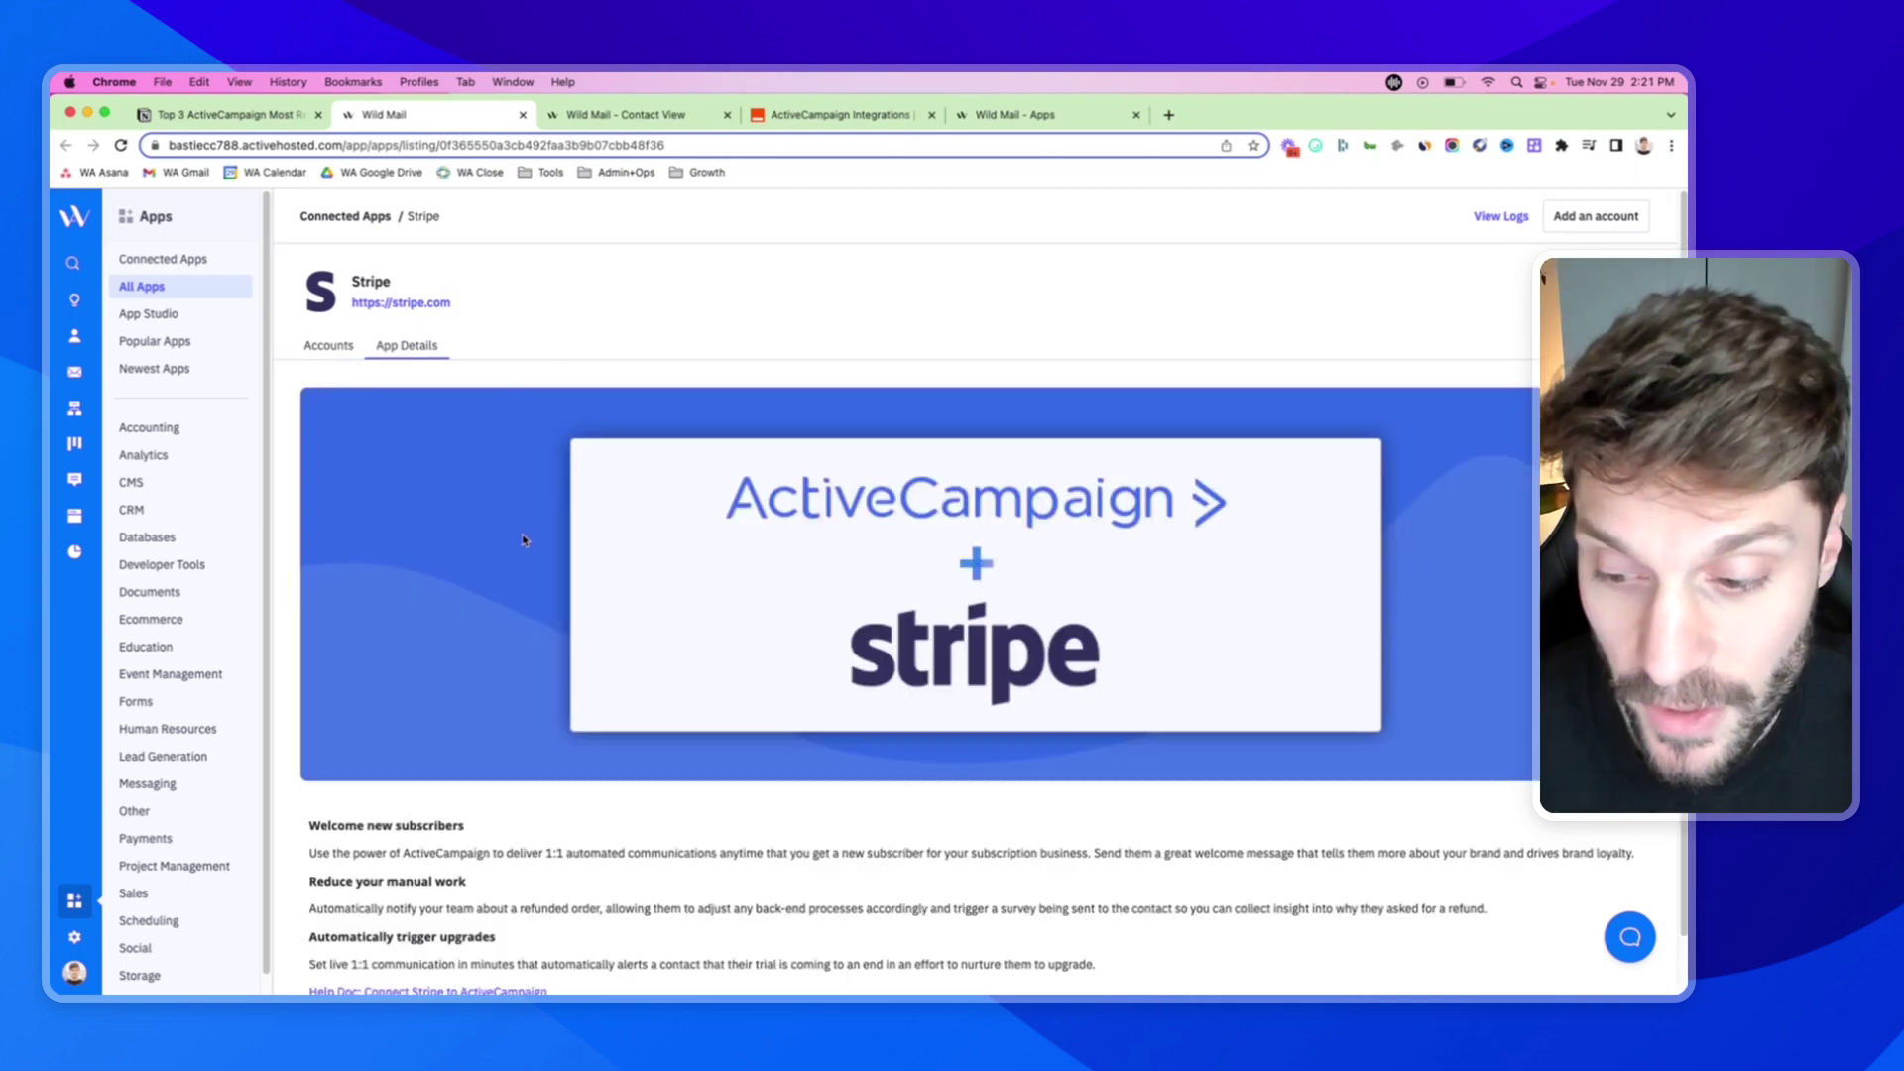
scroll(496, 615, "down", 1)
scroll(496, 617, "down", 1)
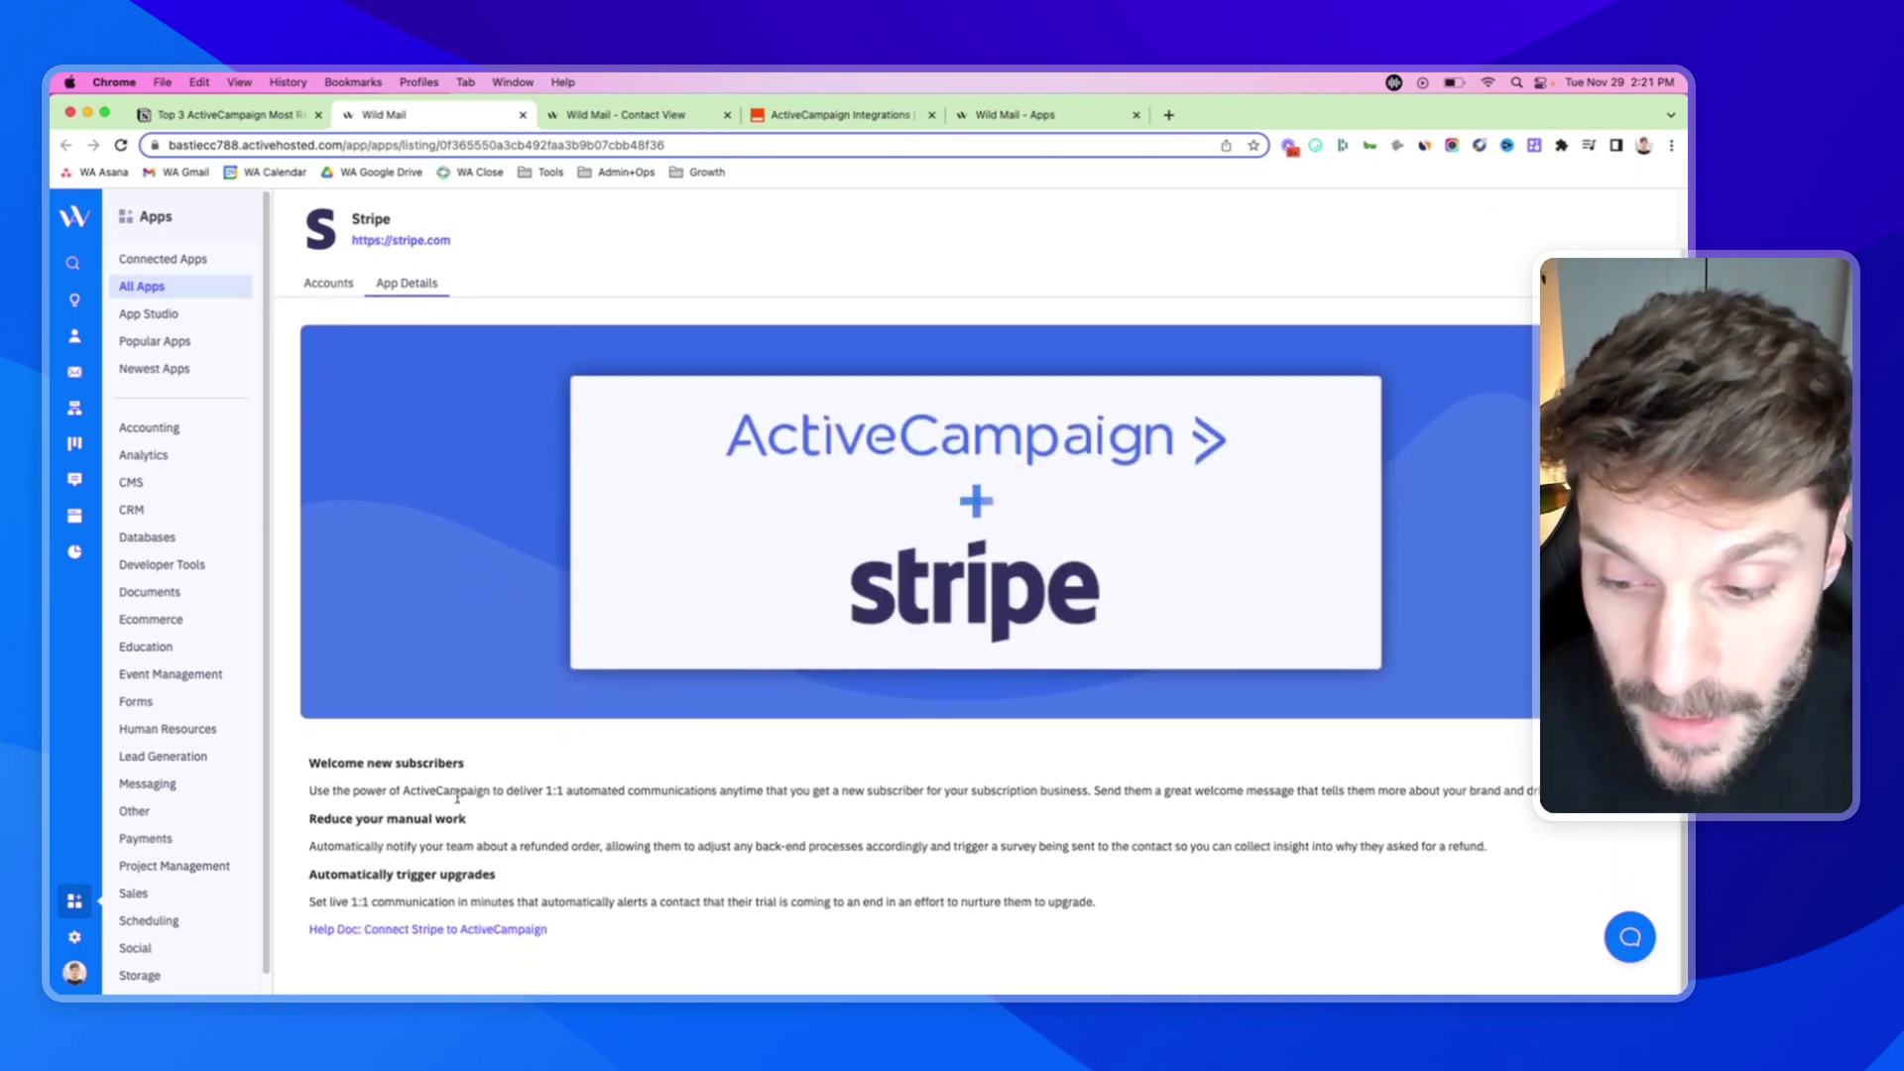
left_click_drag(306, 821, 486, 827)
left_click(491, 827)
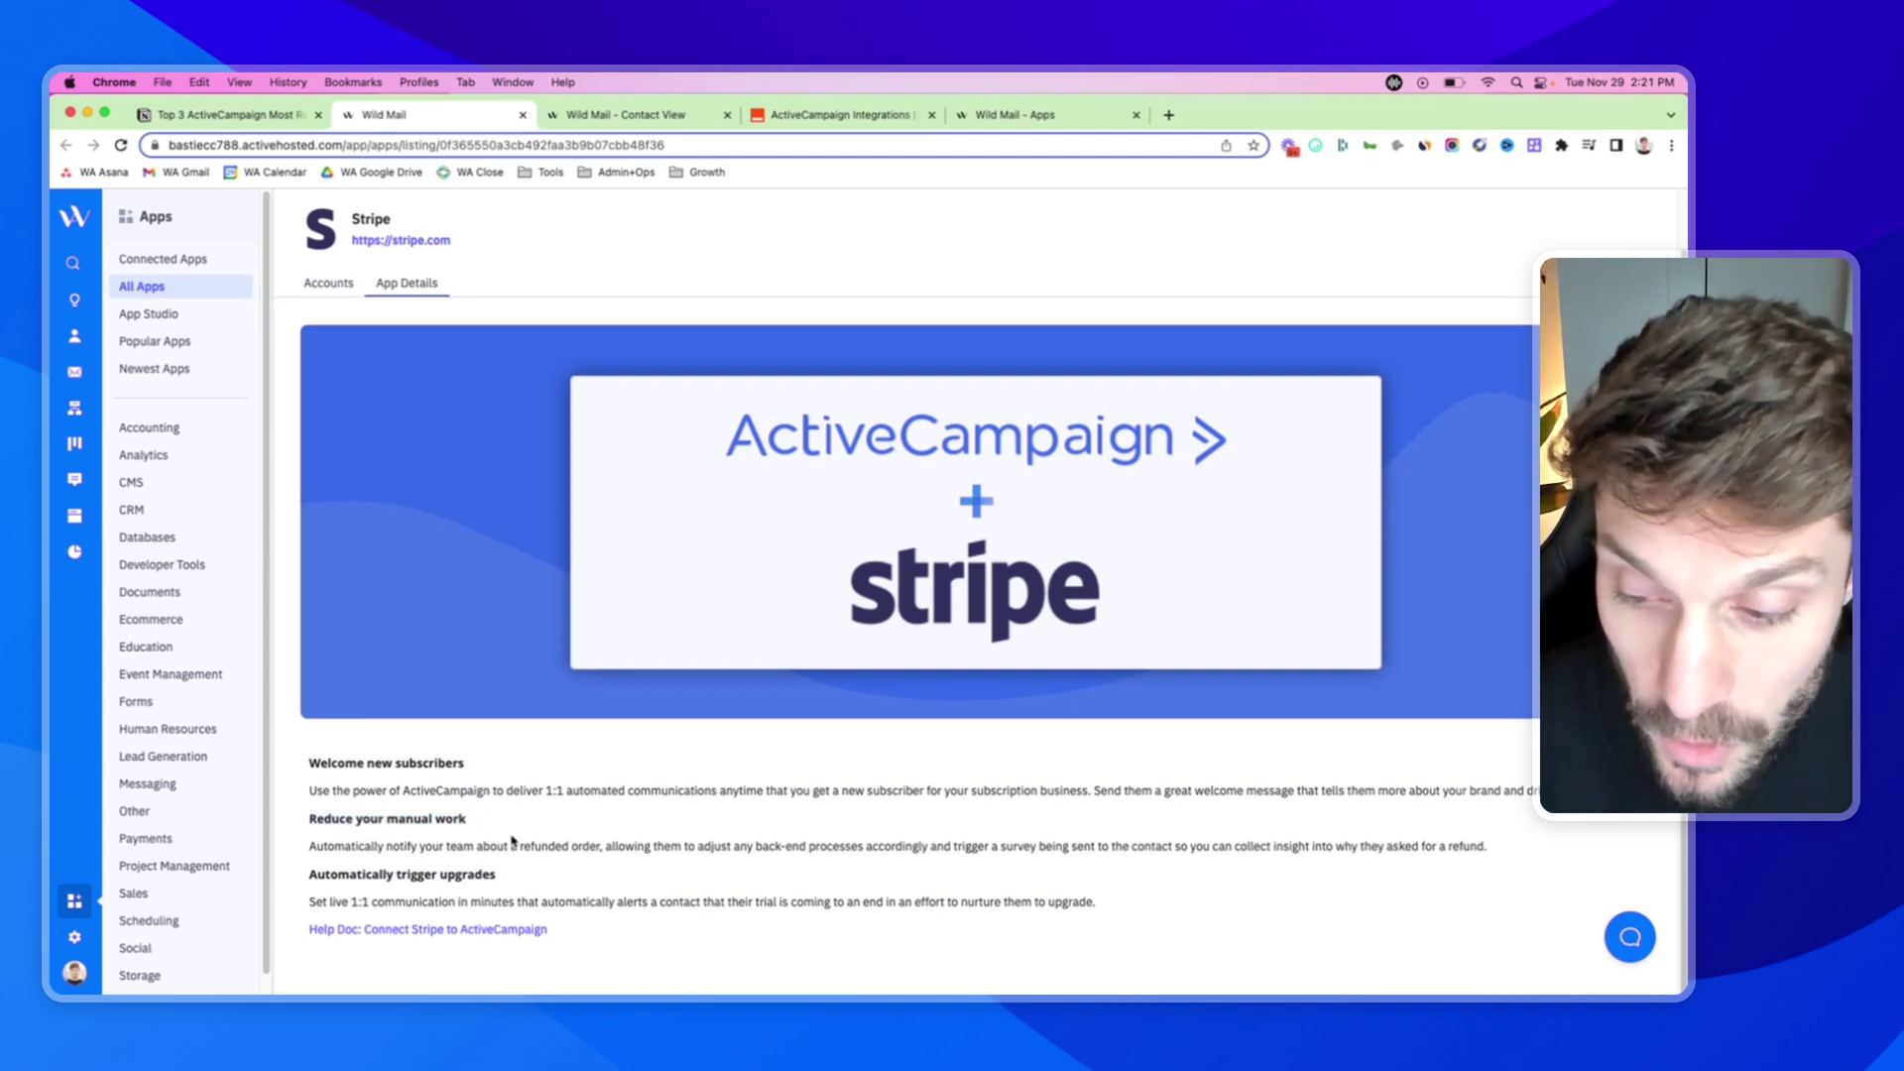
left_click_drag(313, 876, 506, 885)
left_click(506, 886)
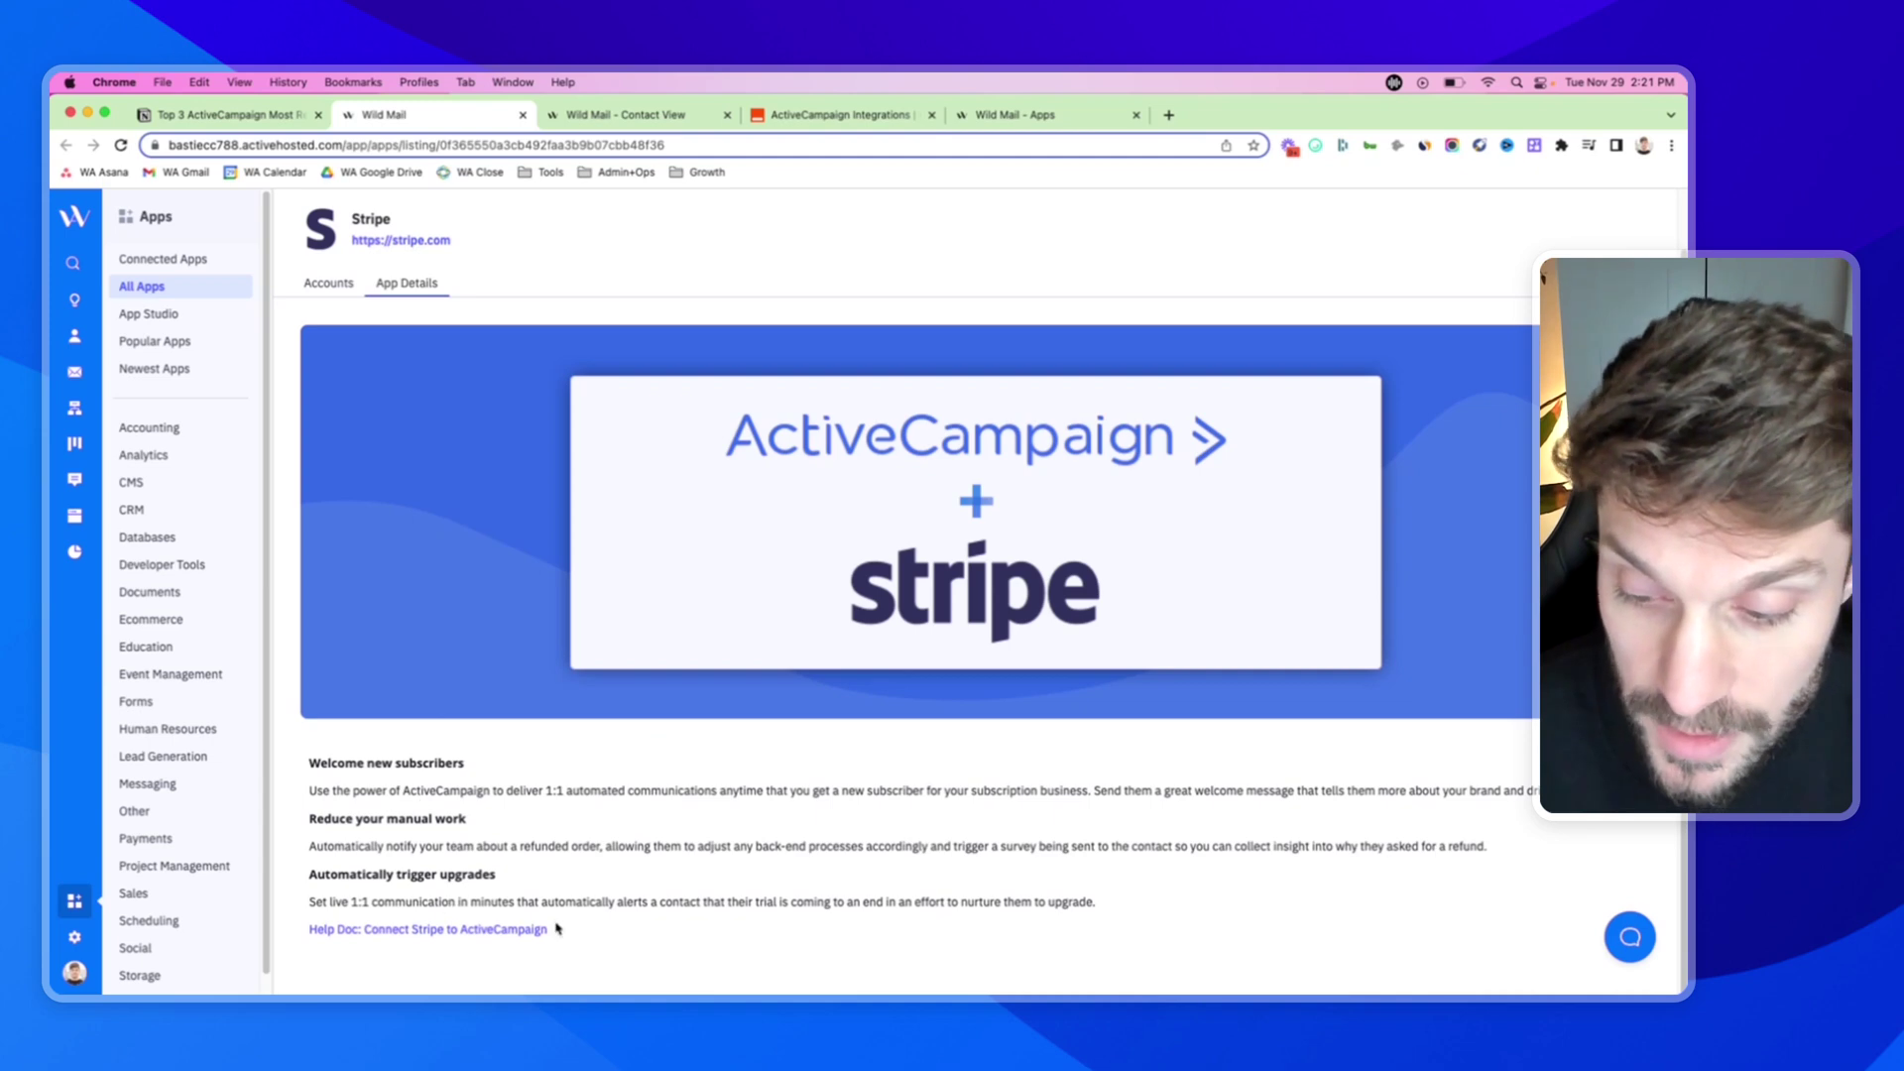
Open the Google Sheets integration page from the Notion outline.
scroll(515, 332, "up", 2)
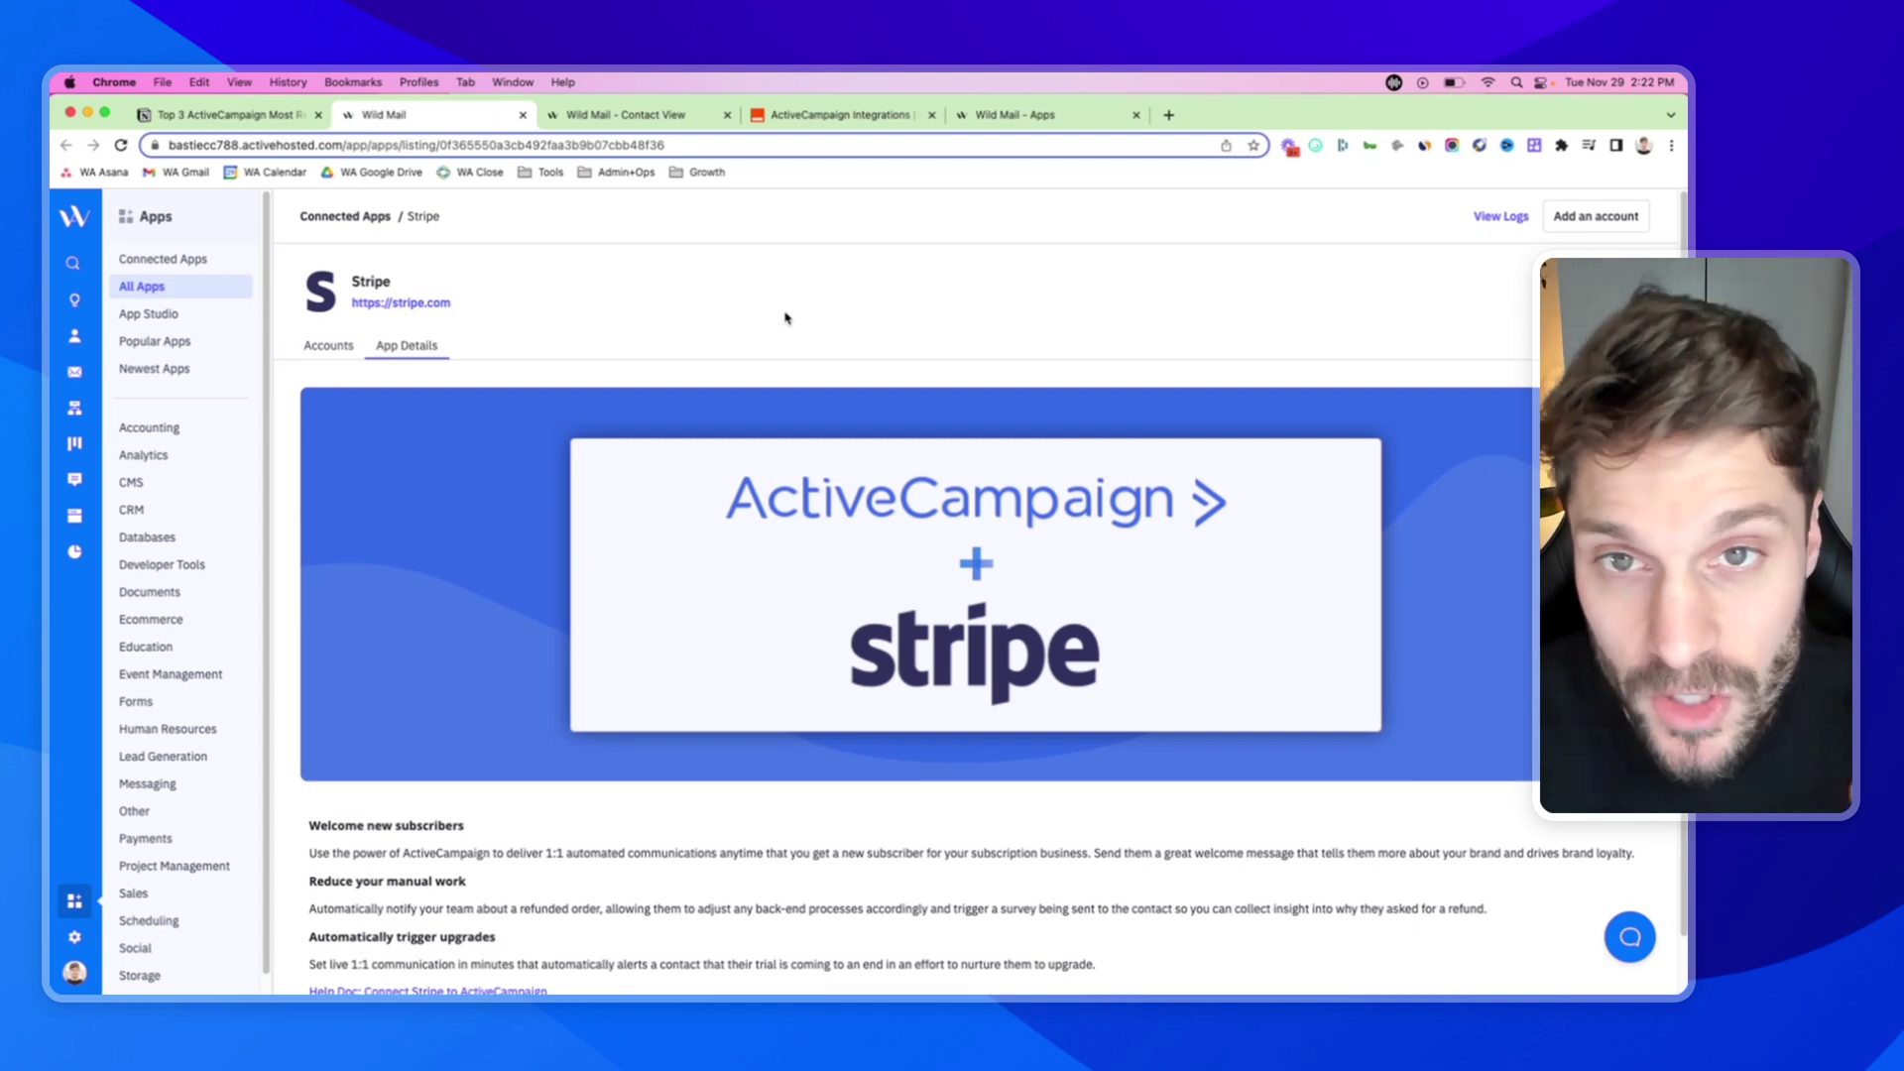
key("super+1")
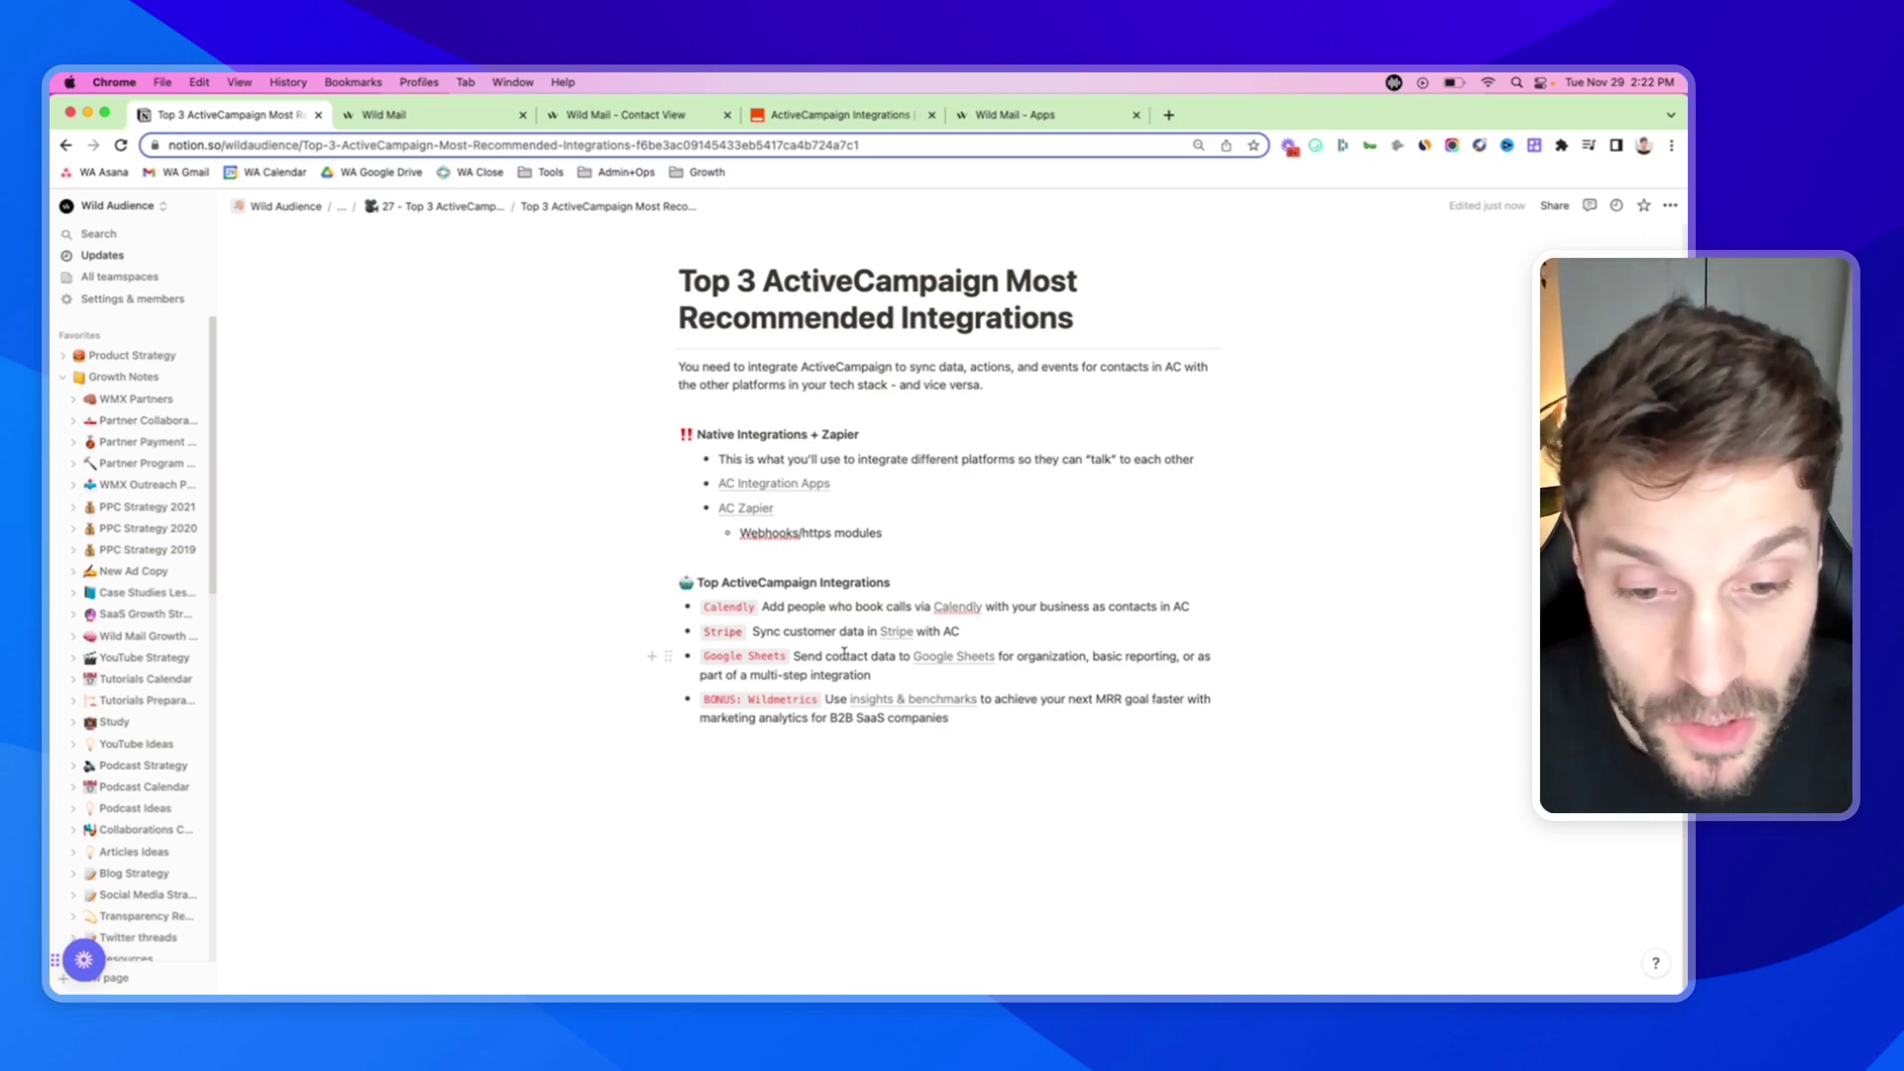
left_click(957, 658)
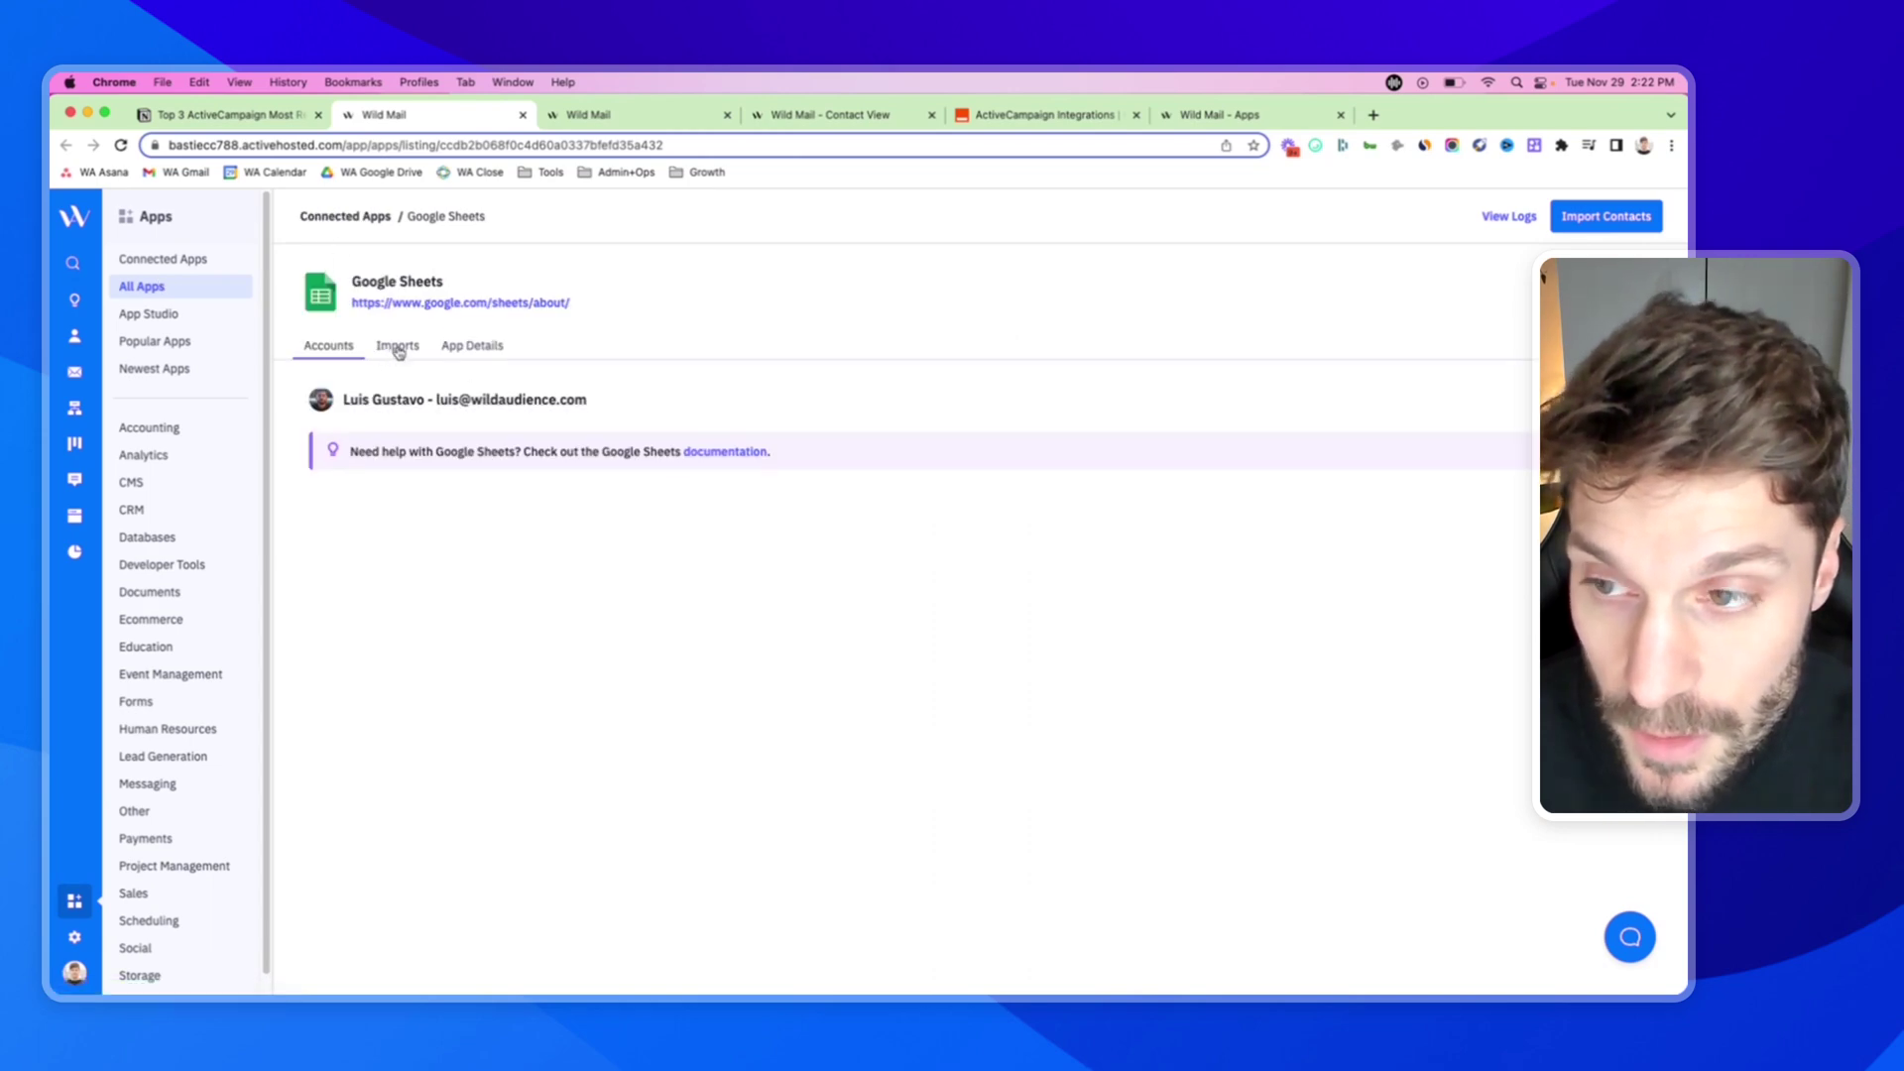
View the Google Sheets App Details, then return to the Notion integrations outline.
left_click(476, 347)
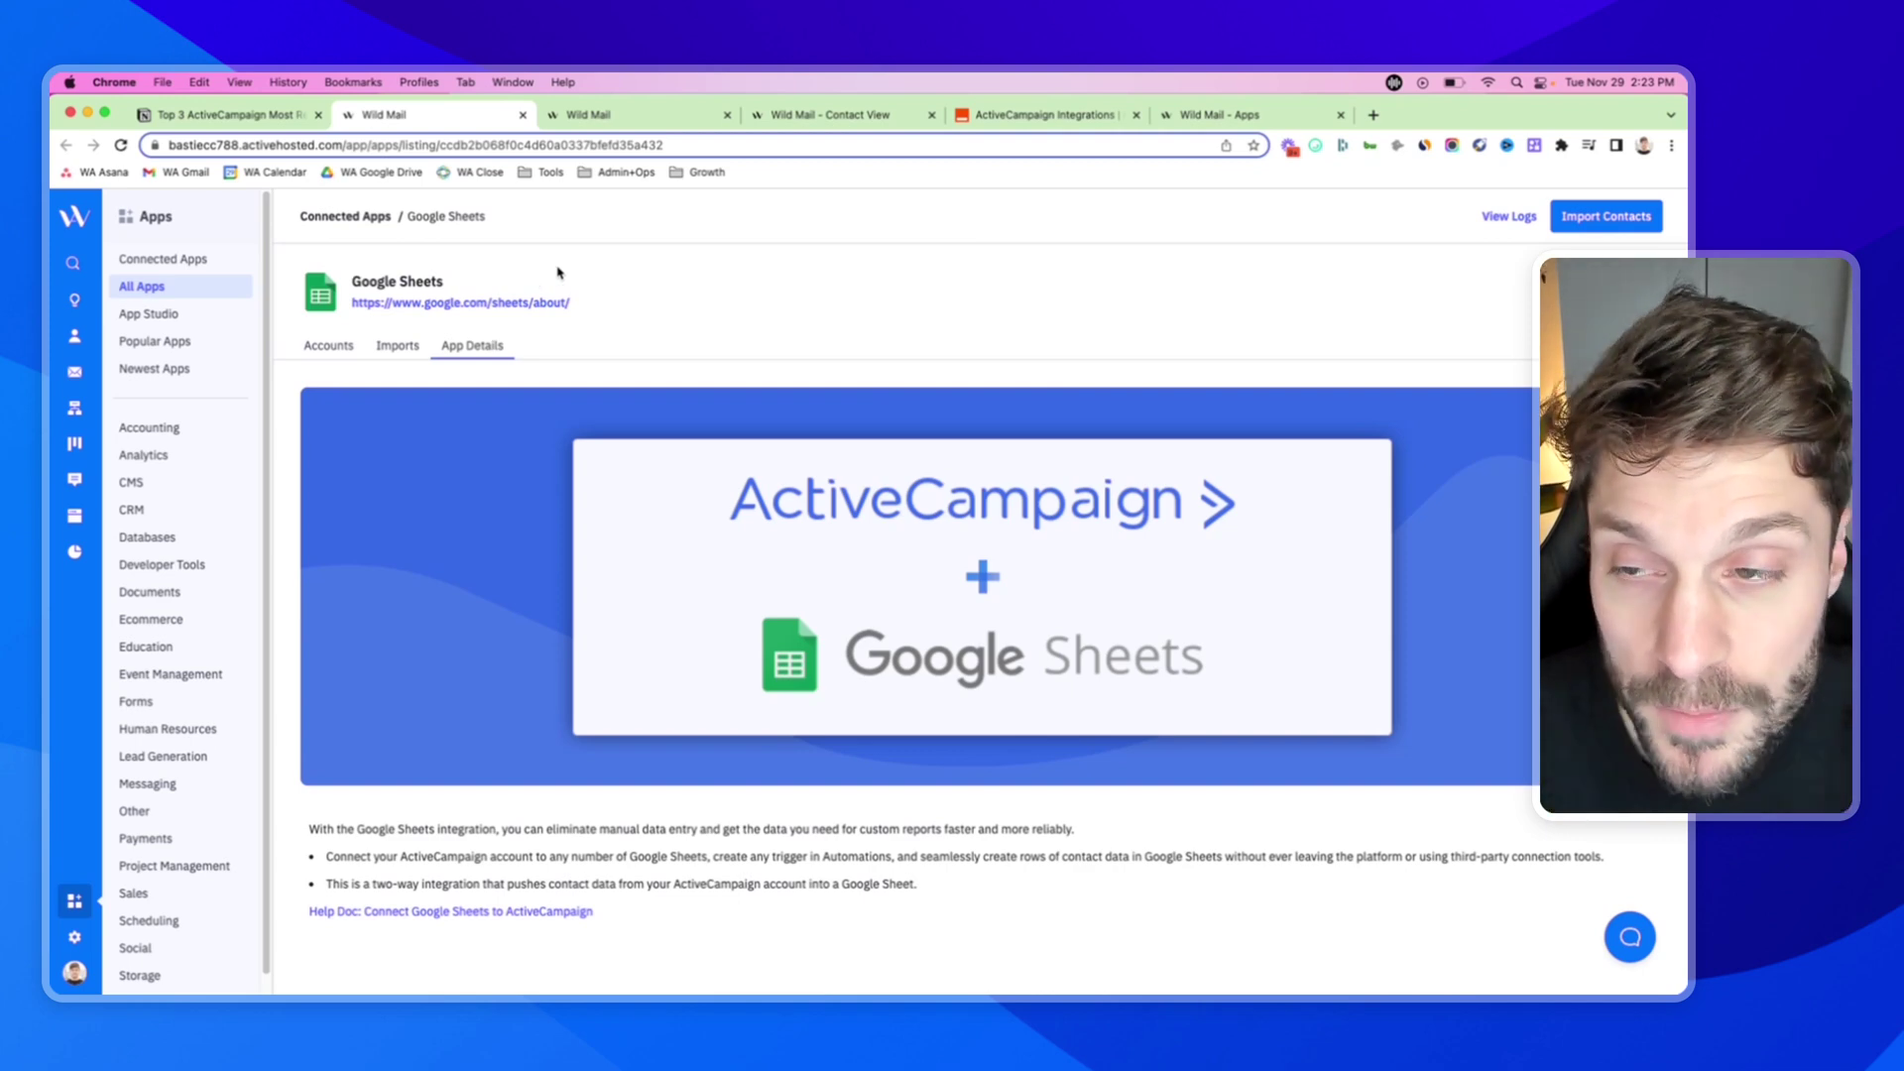
left_click(216, 121)
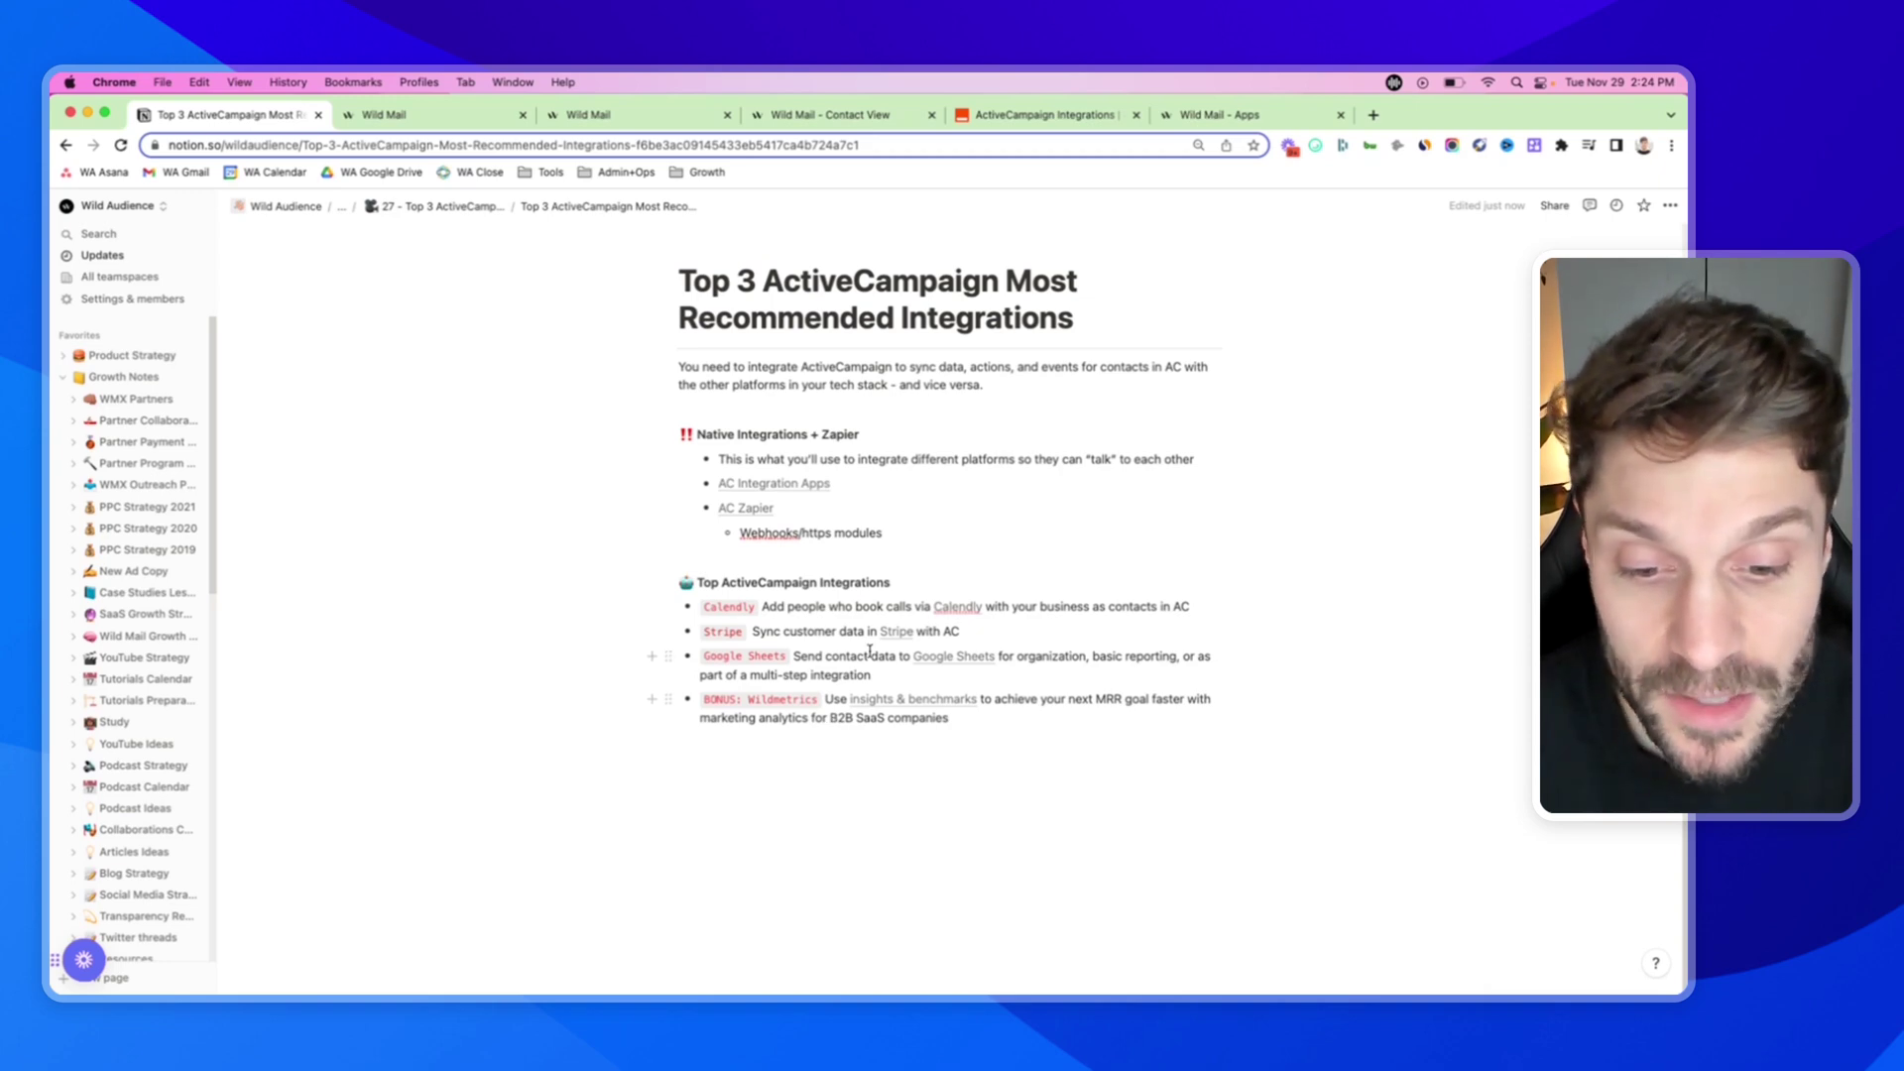
Open wildmetrics.io via 'insights & benchmarks', scroll its setup steps, then view the ActiveCampaign integration docs.
left_click(922, 699)
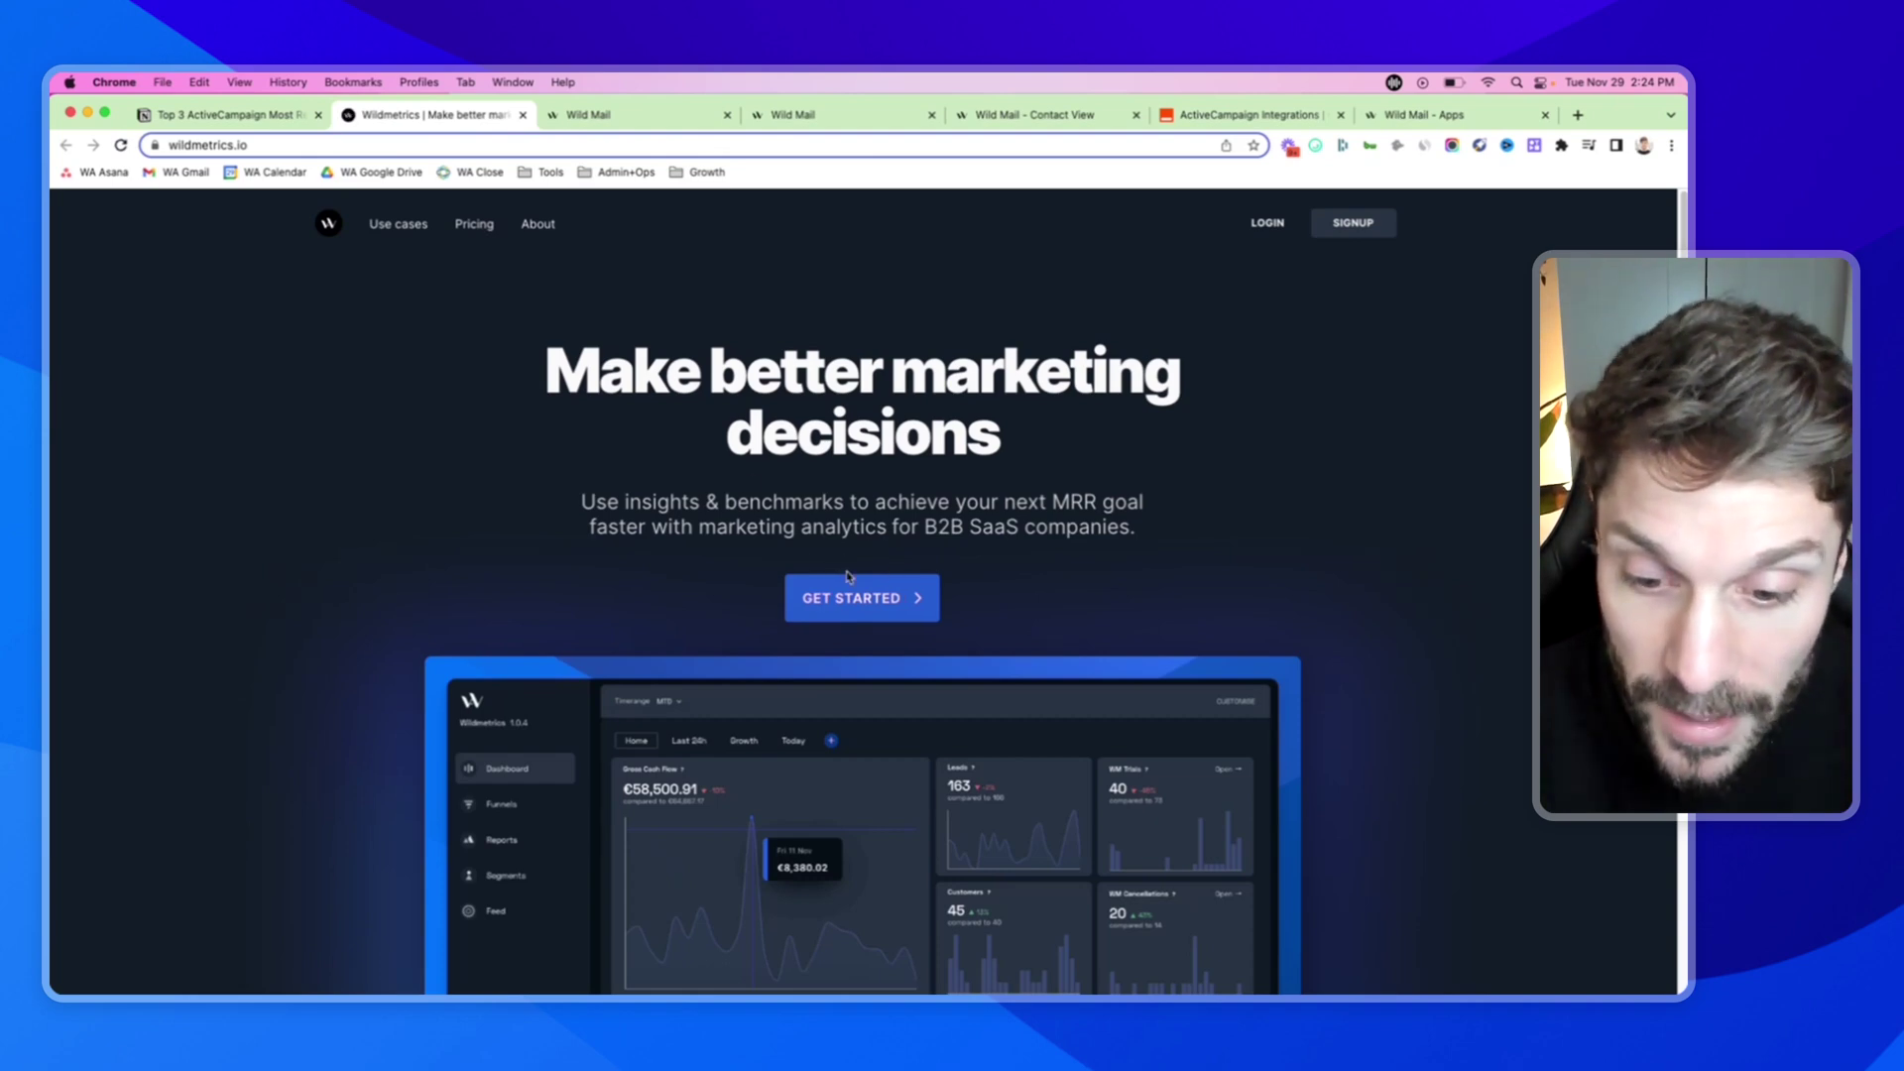
scroll(795, 708, "down", 4)
scroll(795, 708, "down", 6)
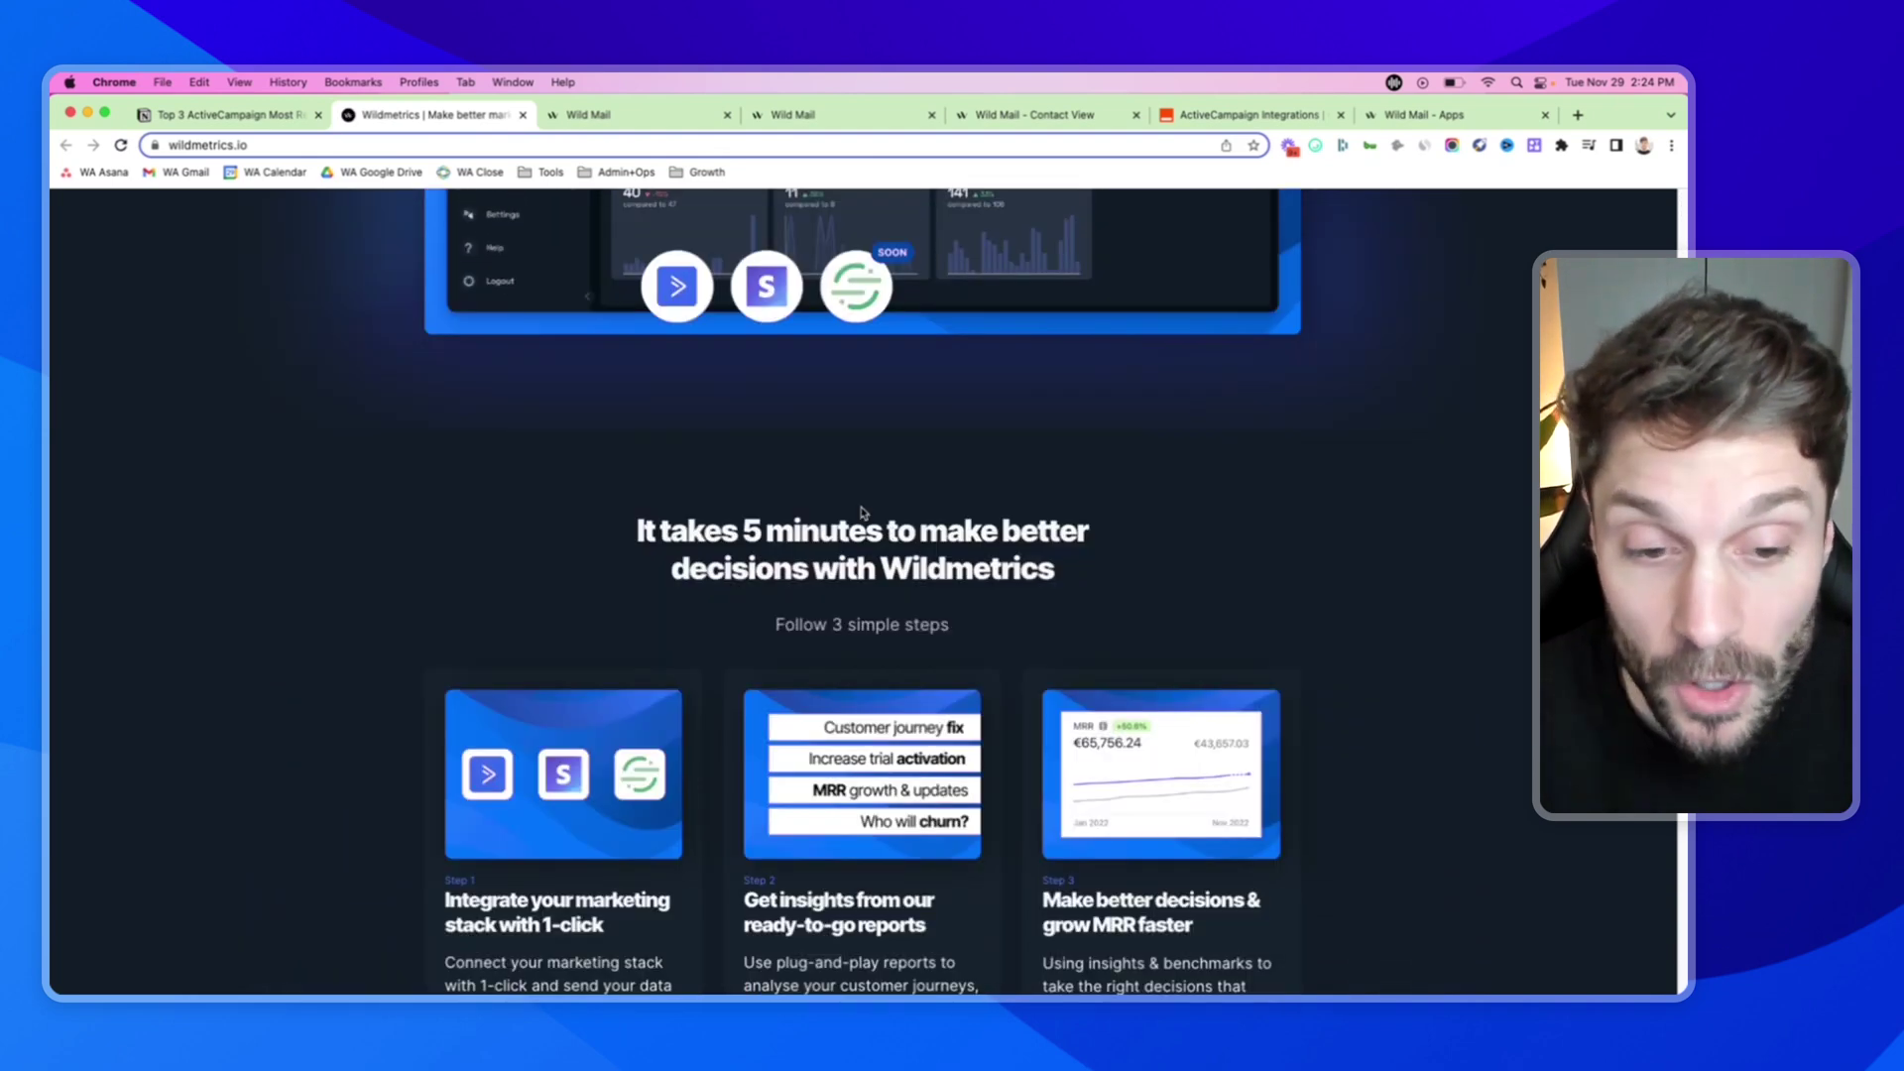
scroll(626, 725, "down", 2)
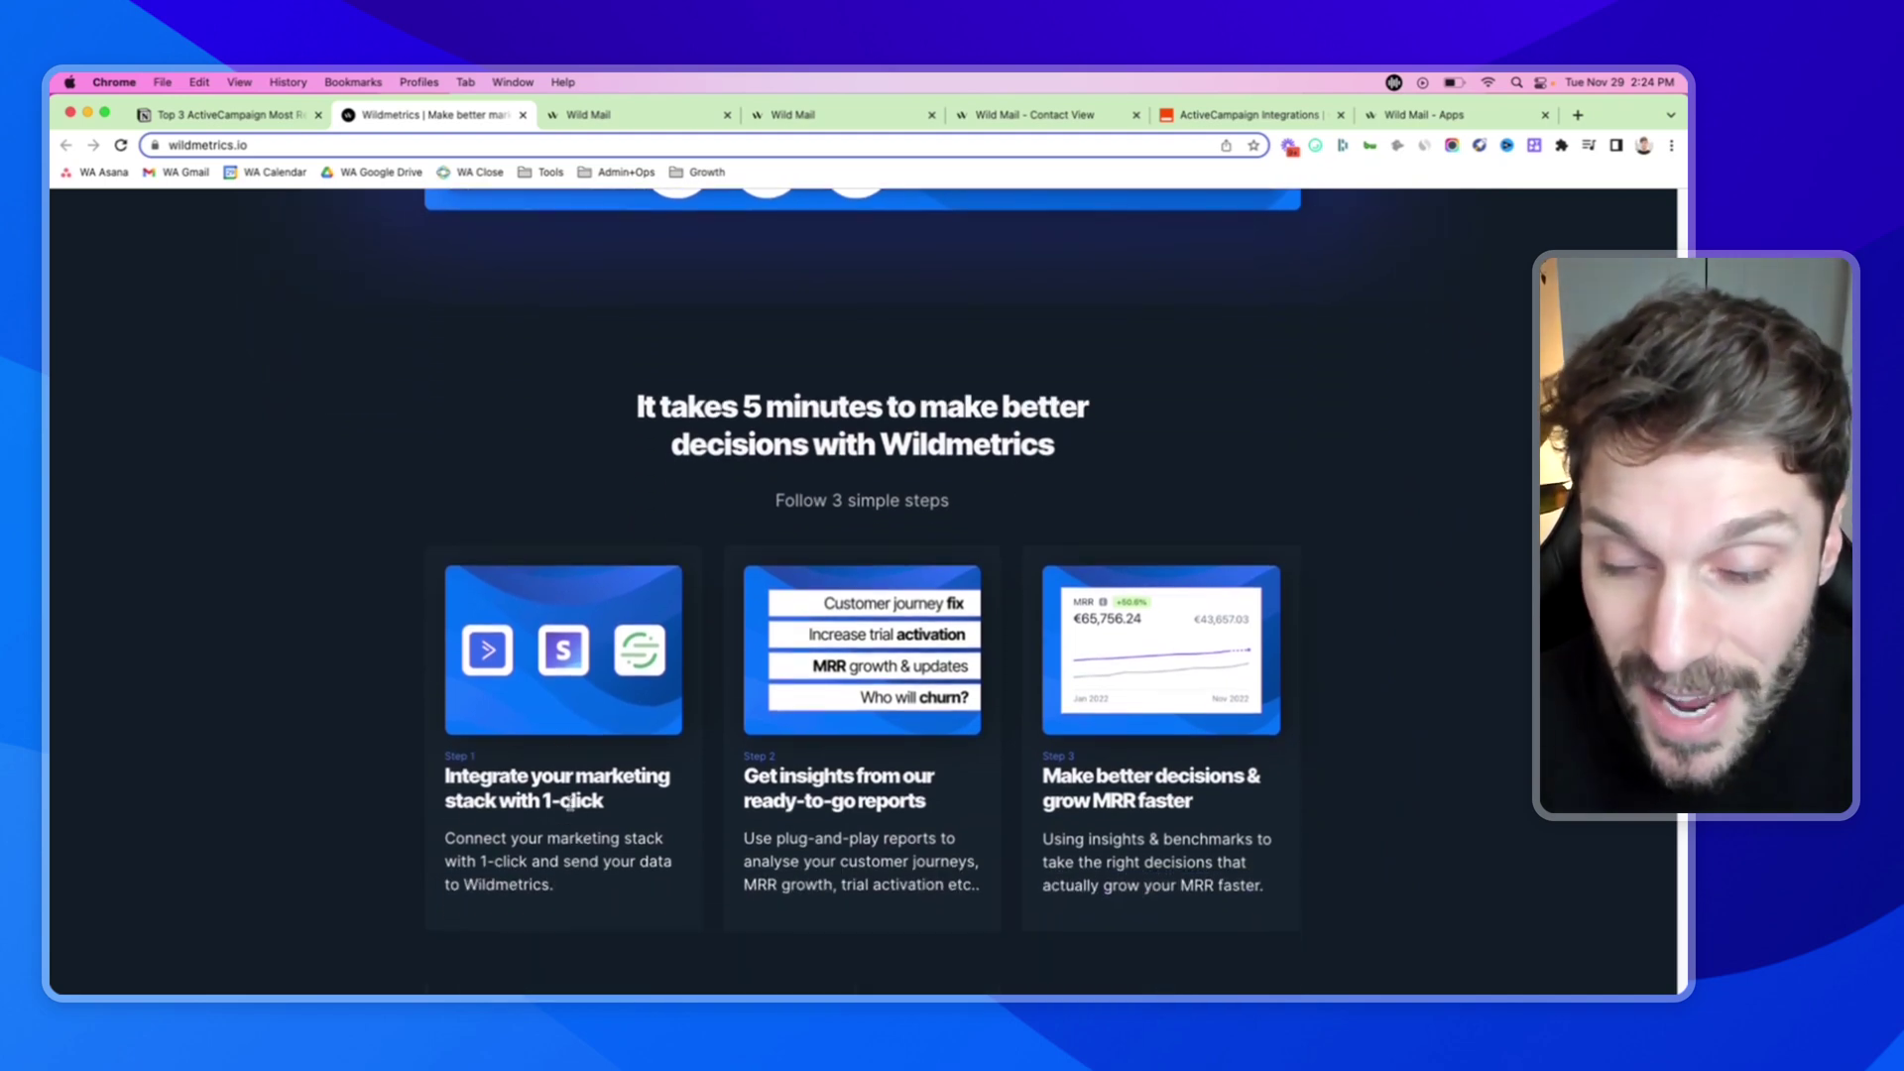
scroll(570, 801, "up", 10)
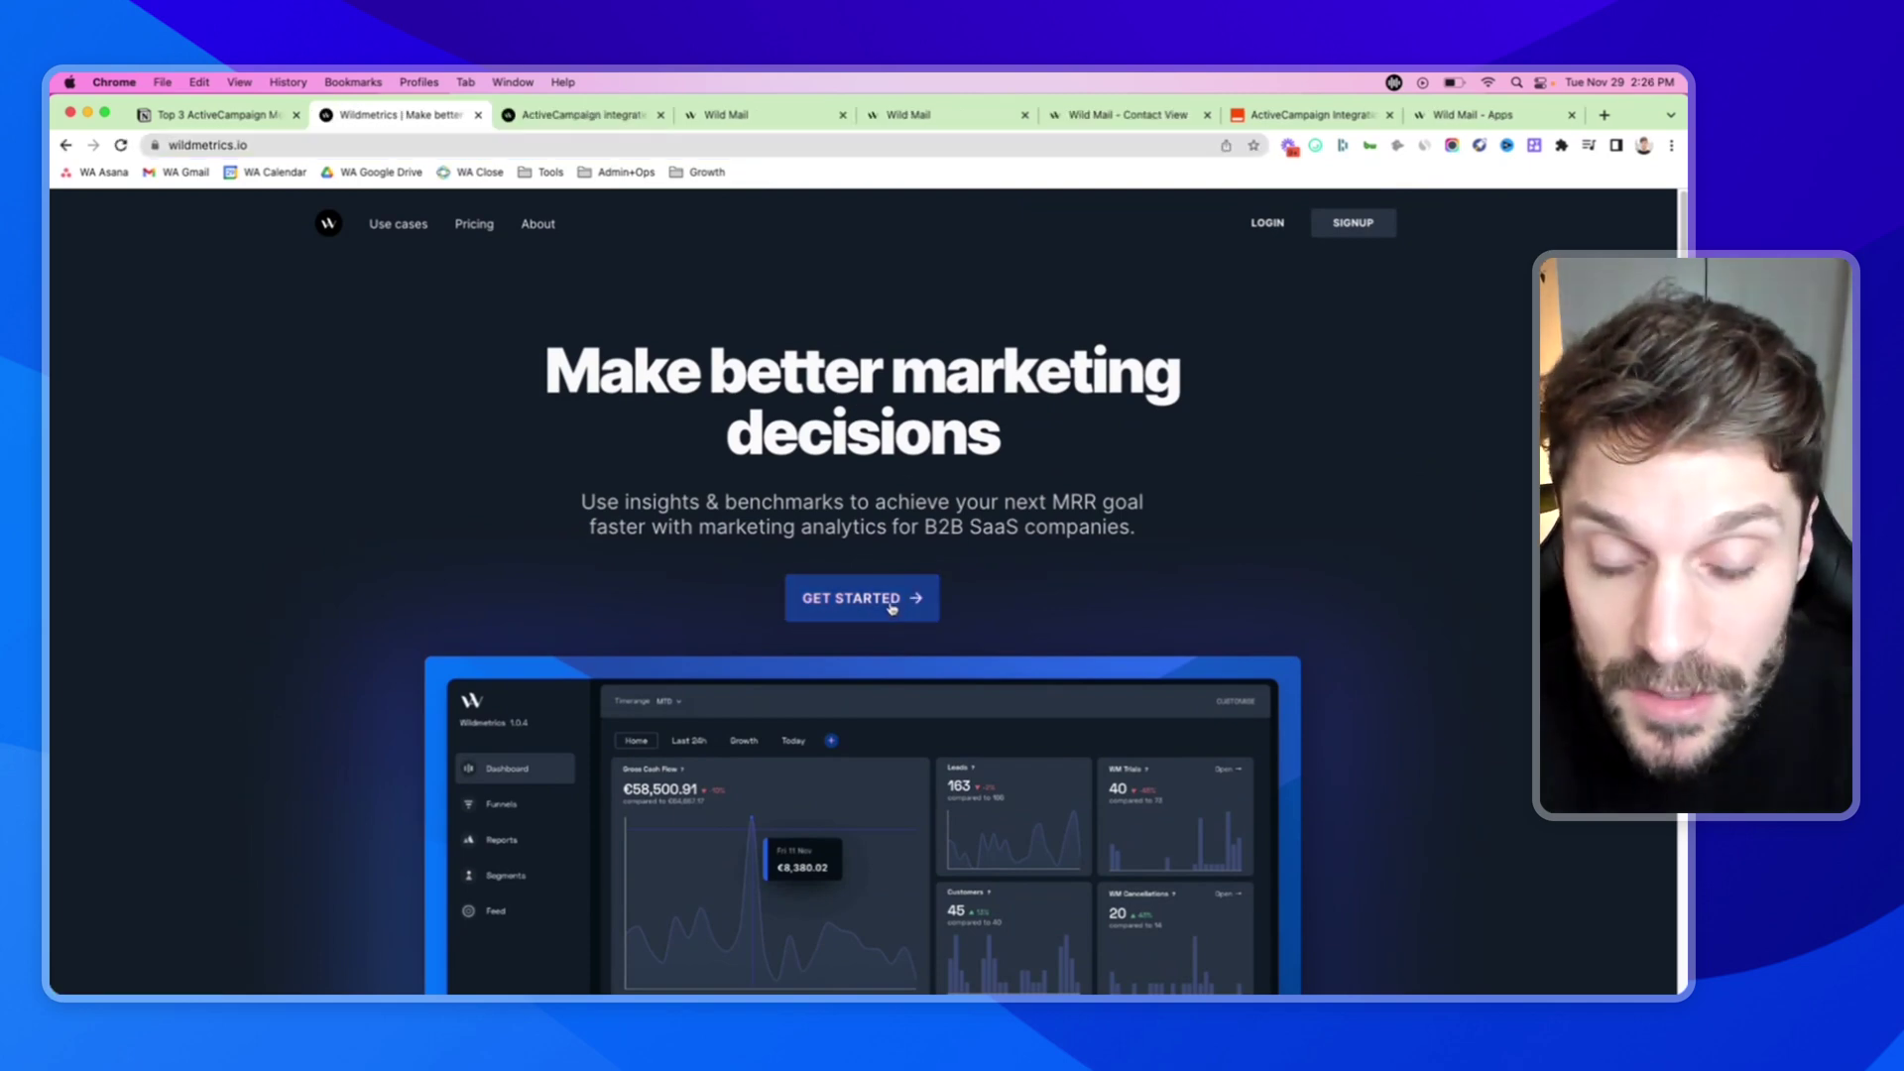
left_click(595, 119)
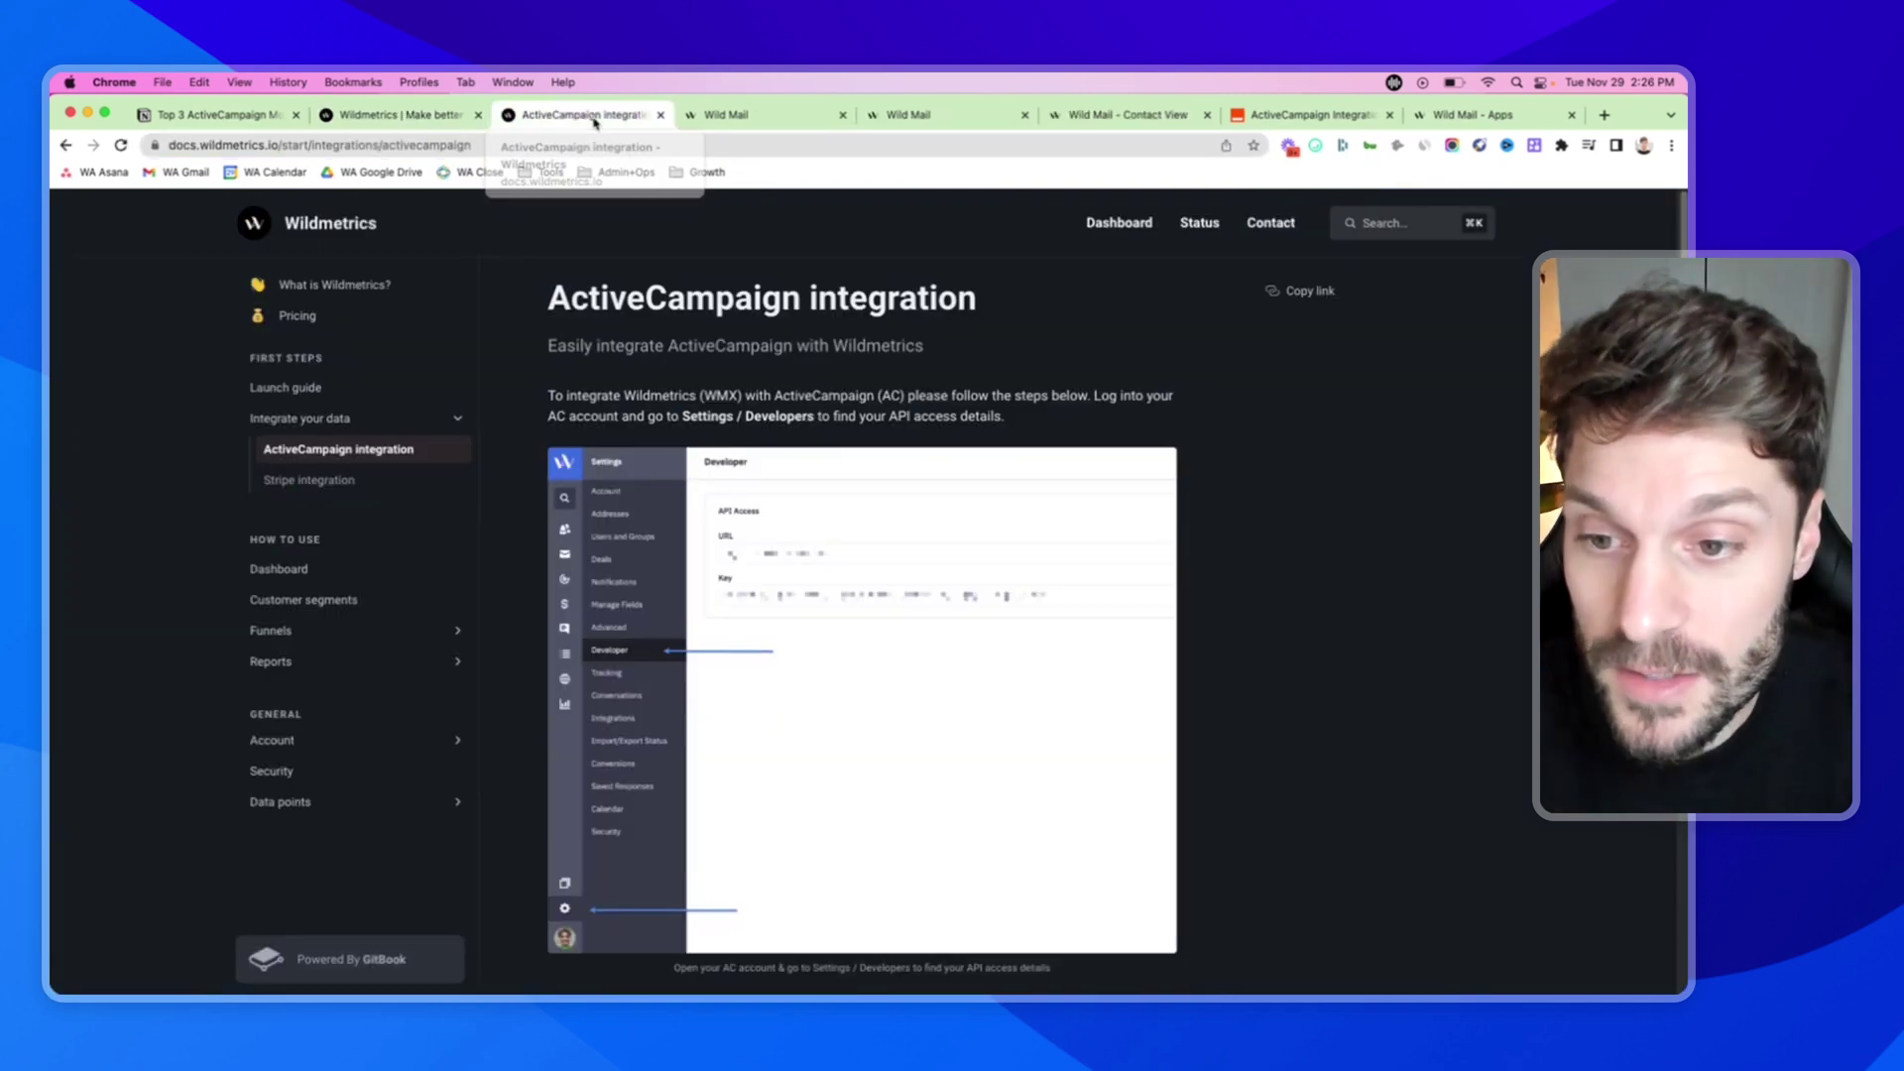
Review the Wildmetrics setup steps and enlarged URL-and-key screenshot, then go back to Google Sheets.
scroll(852, 499, "down", 6)
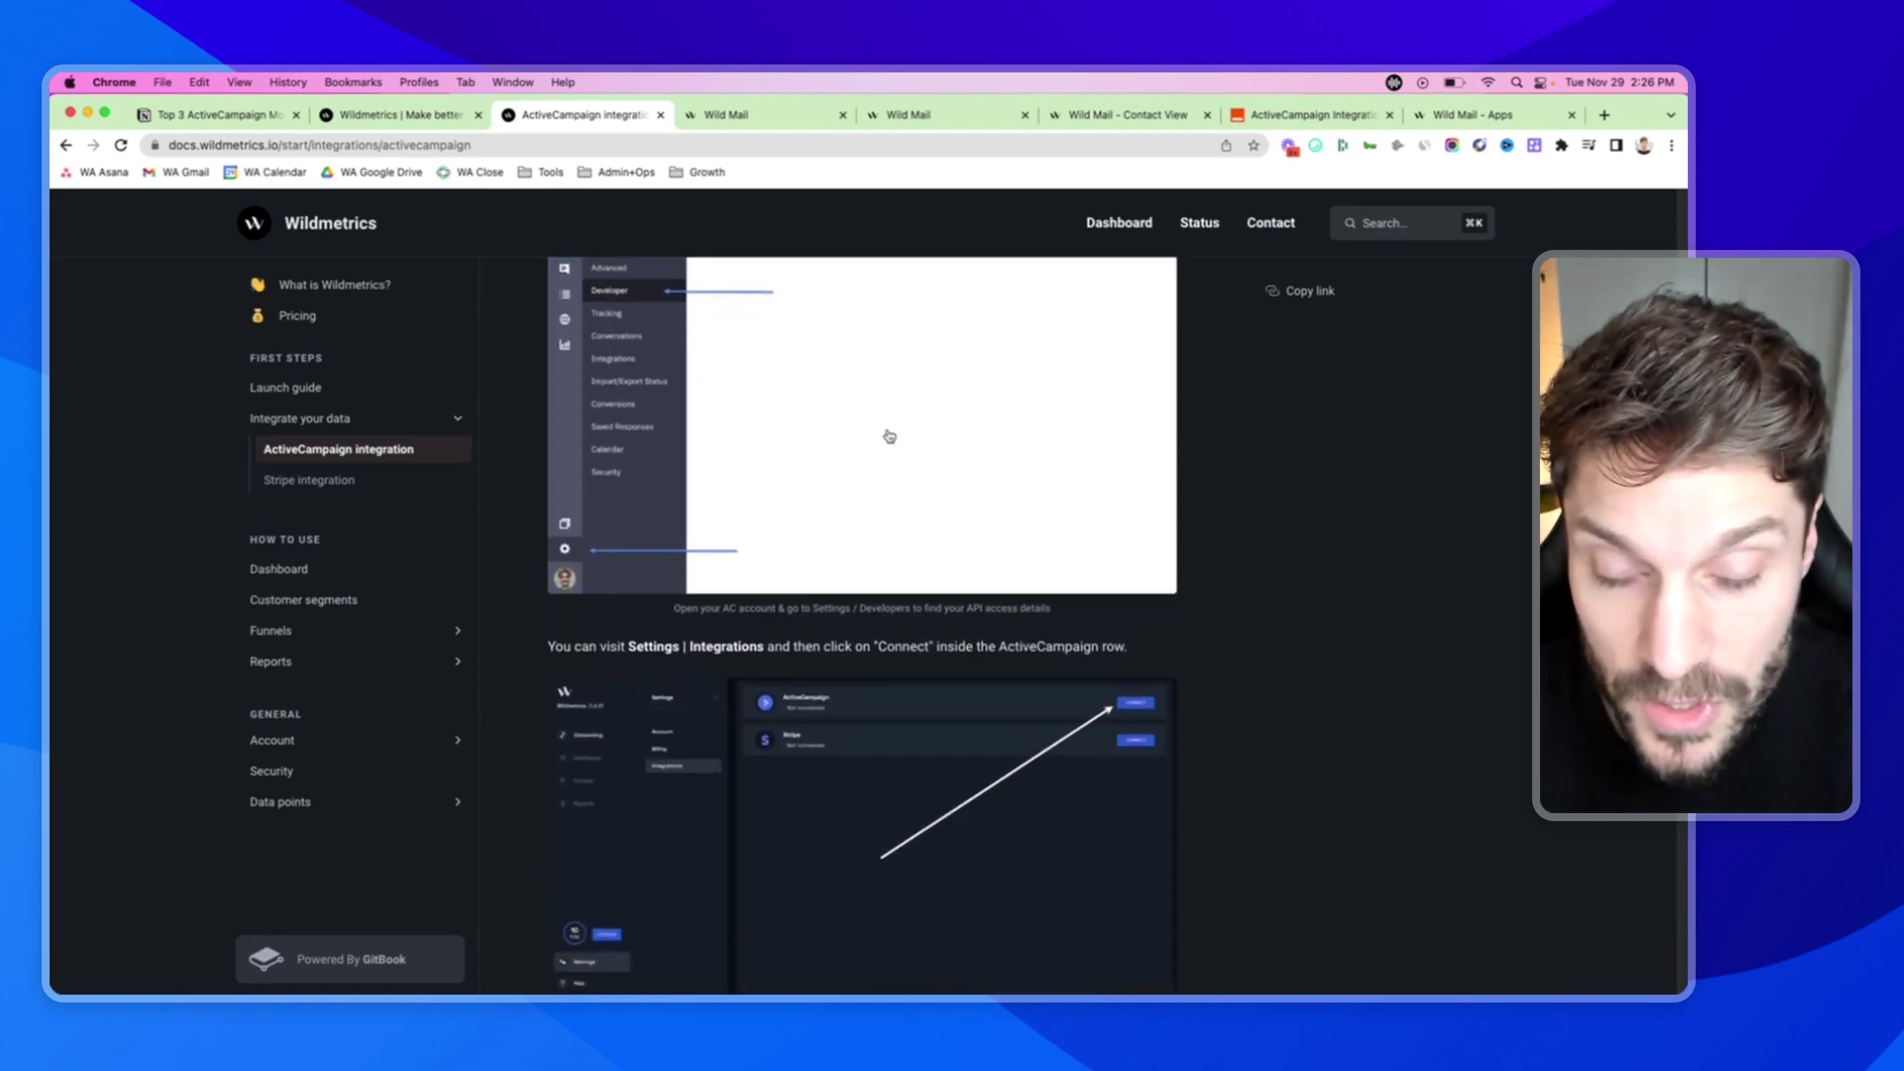
scroll(839, 515, "down", 4)
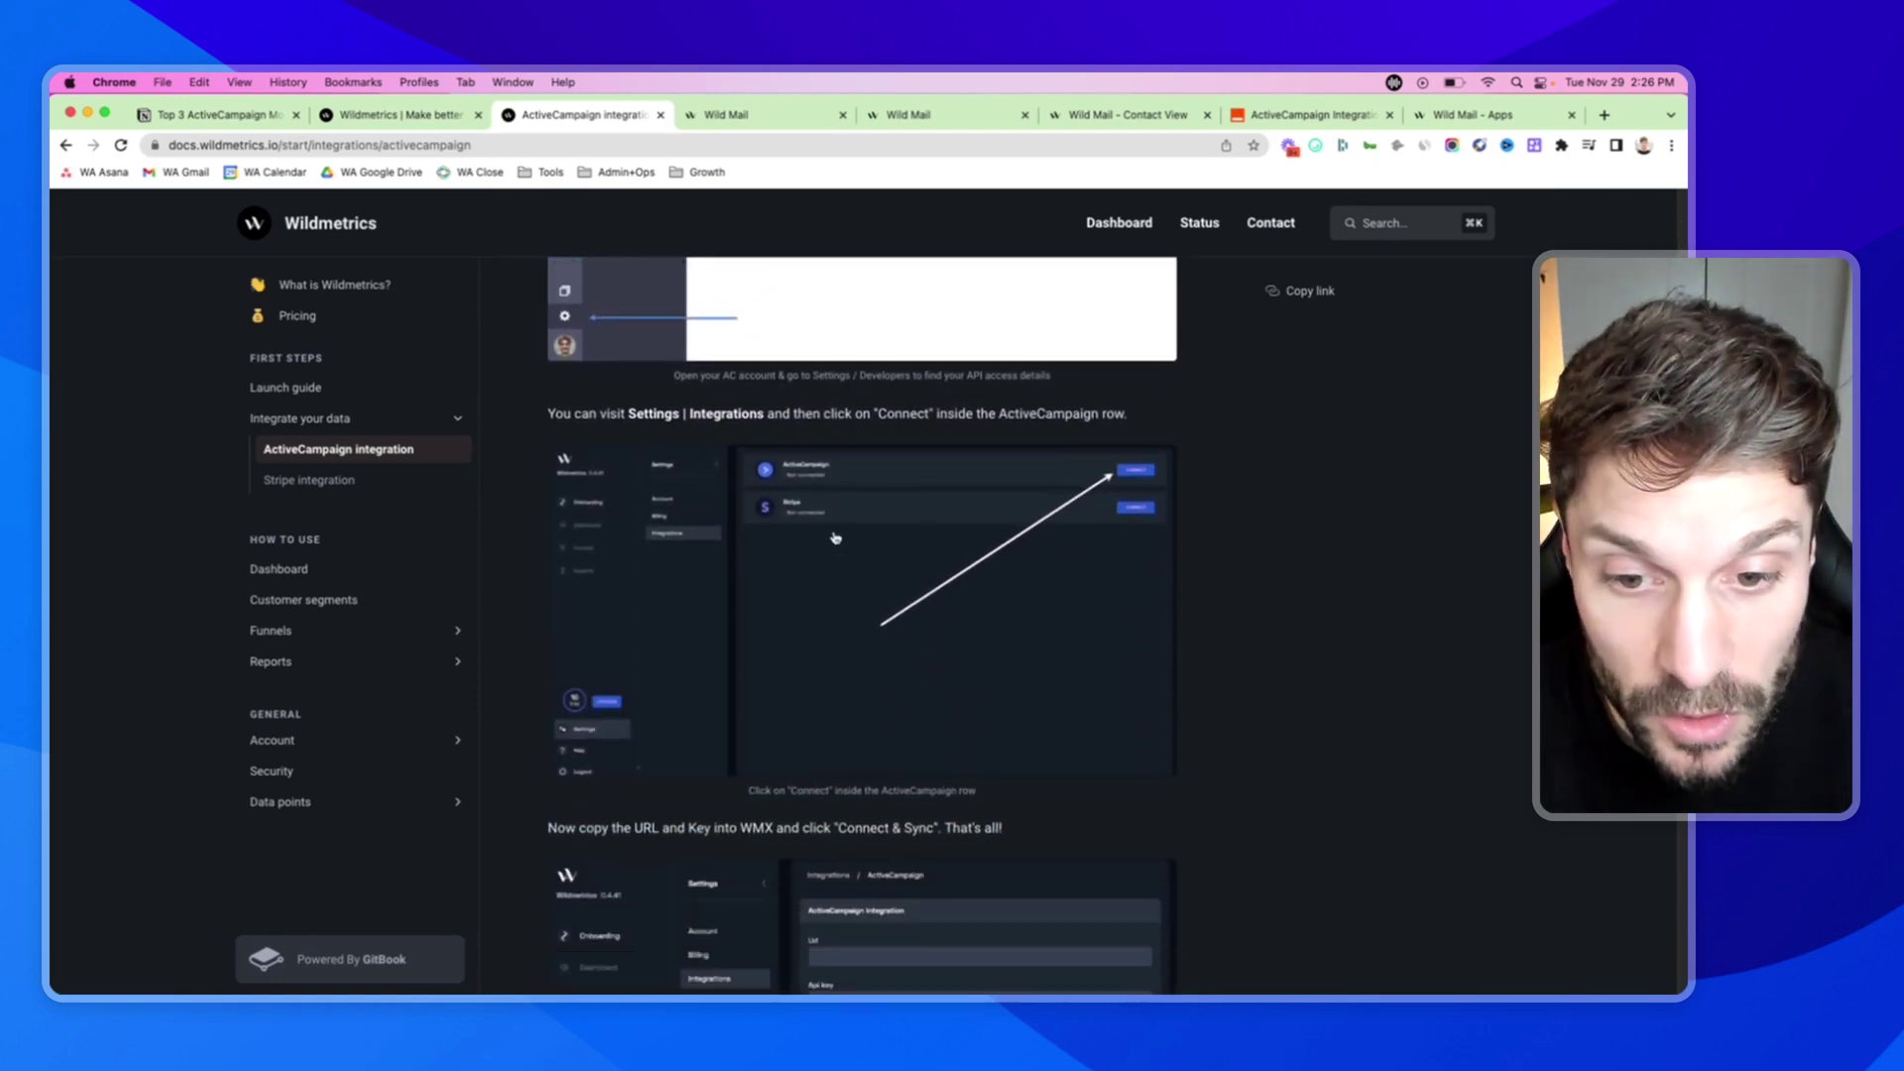
scroll(842, 534, "down", 9)
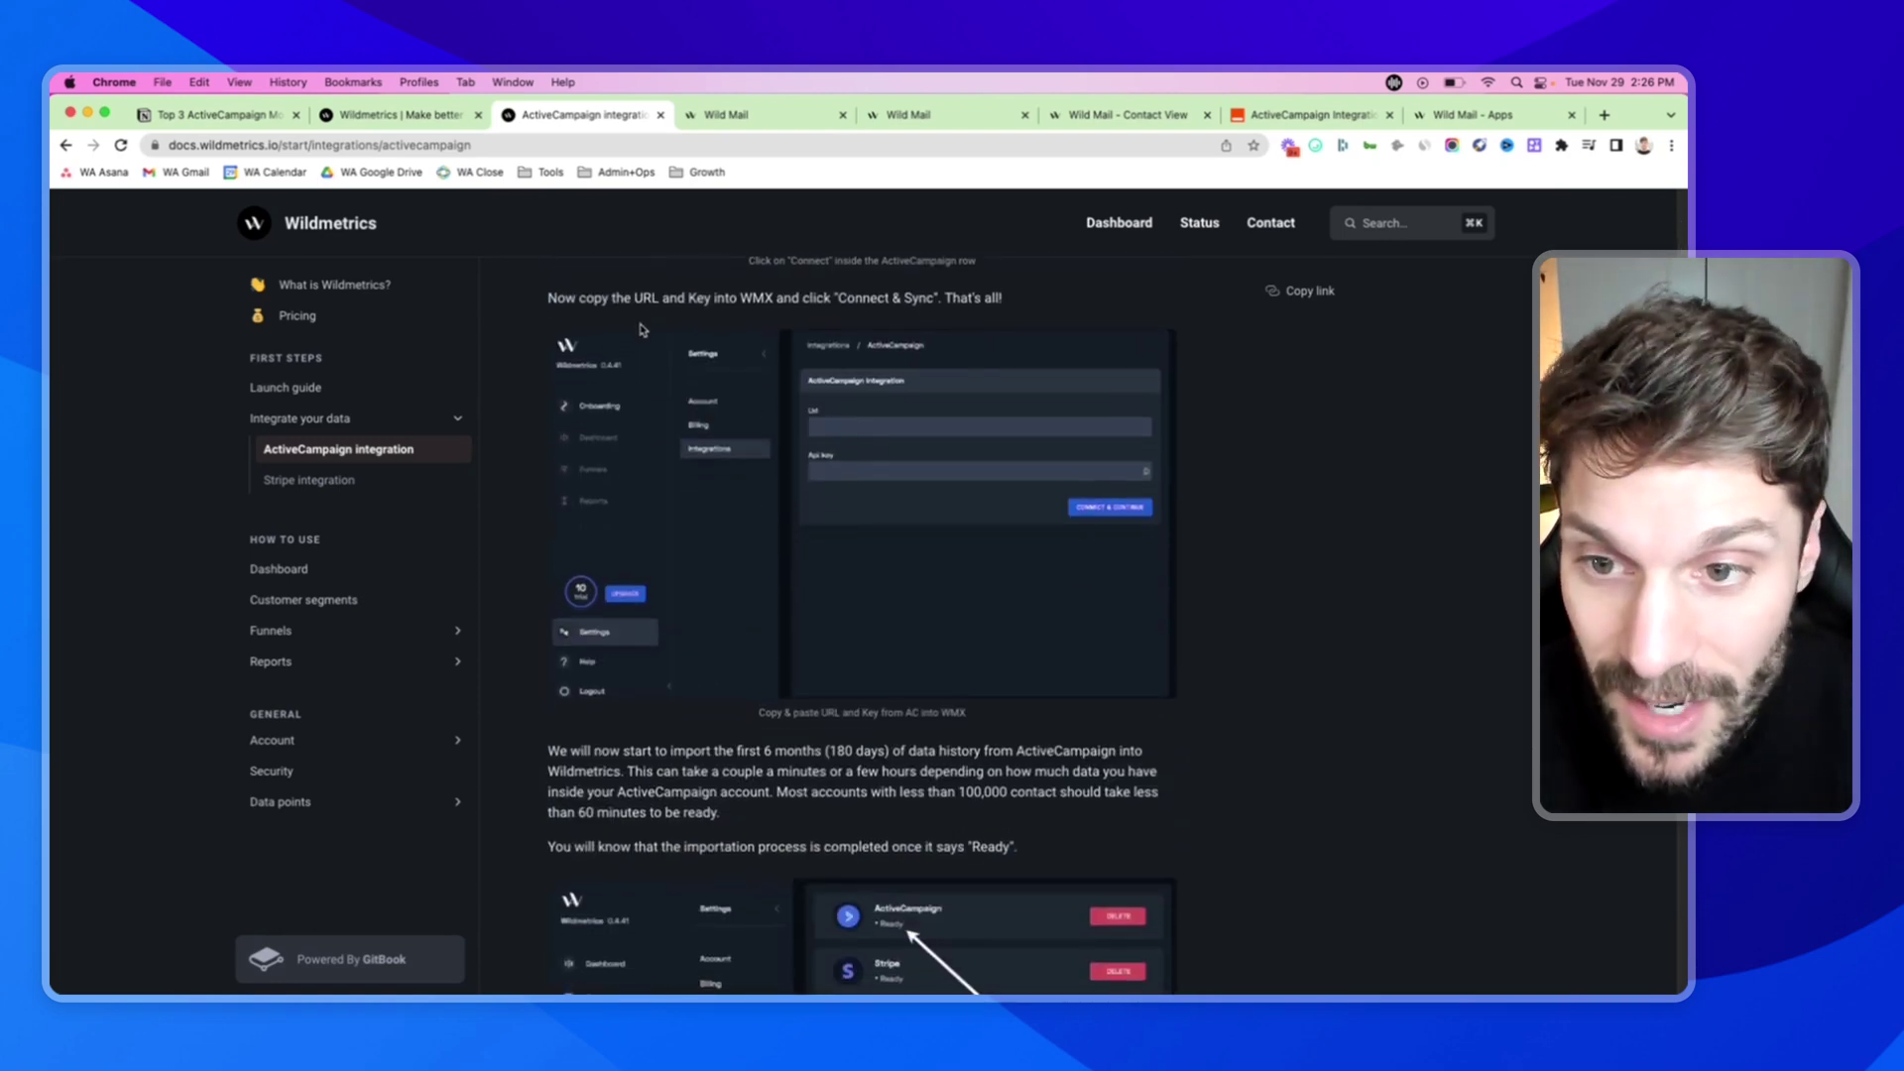
left_click(854, 519)
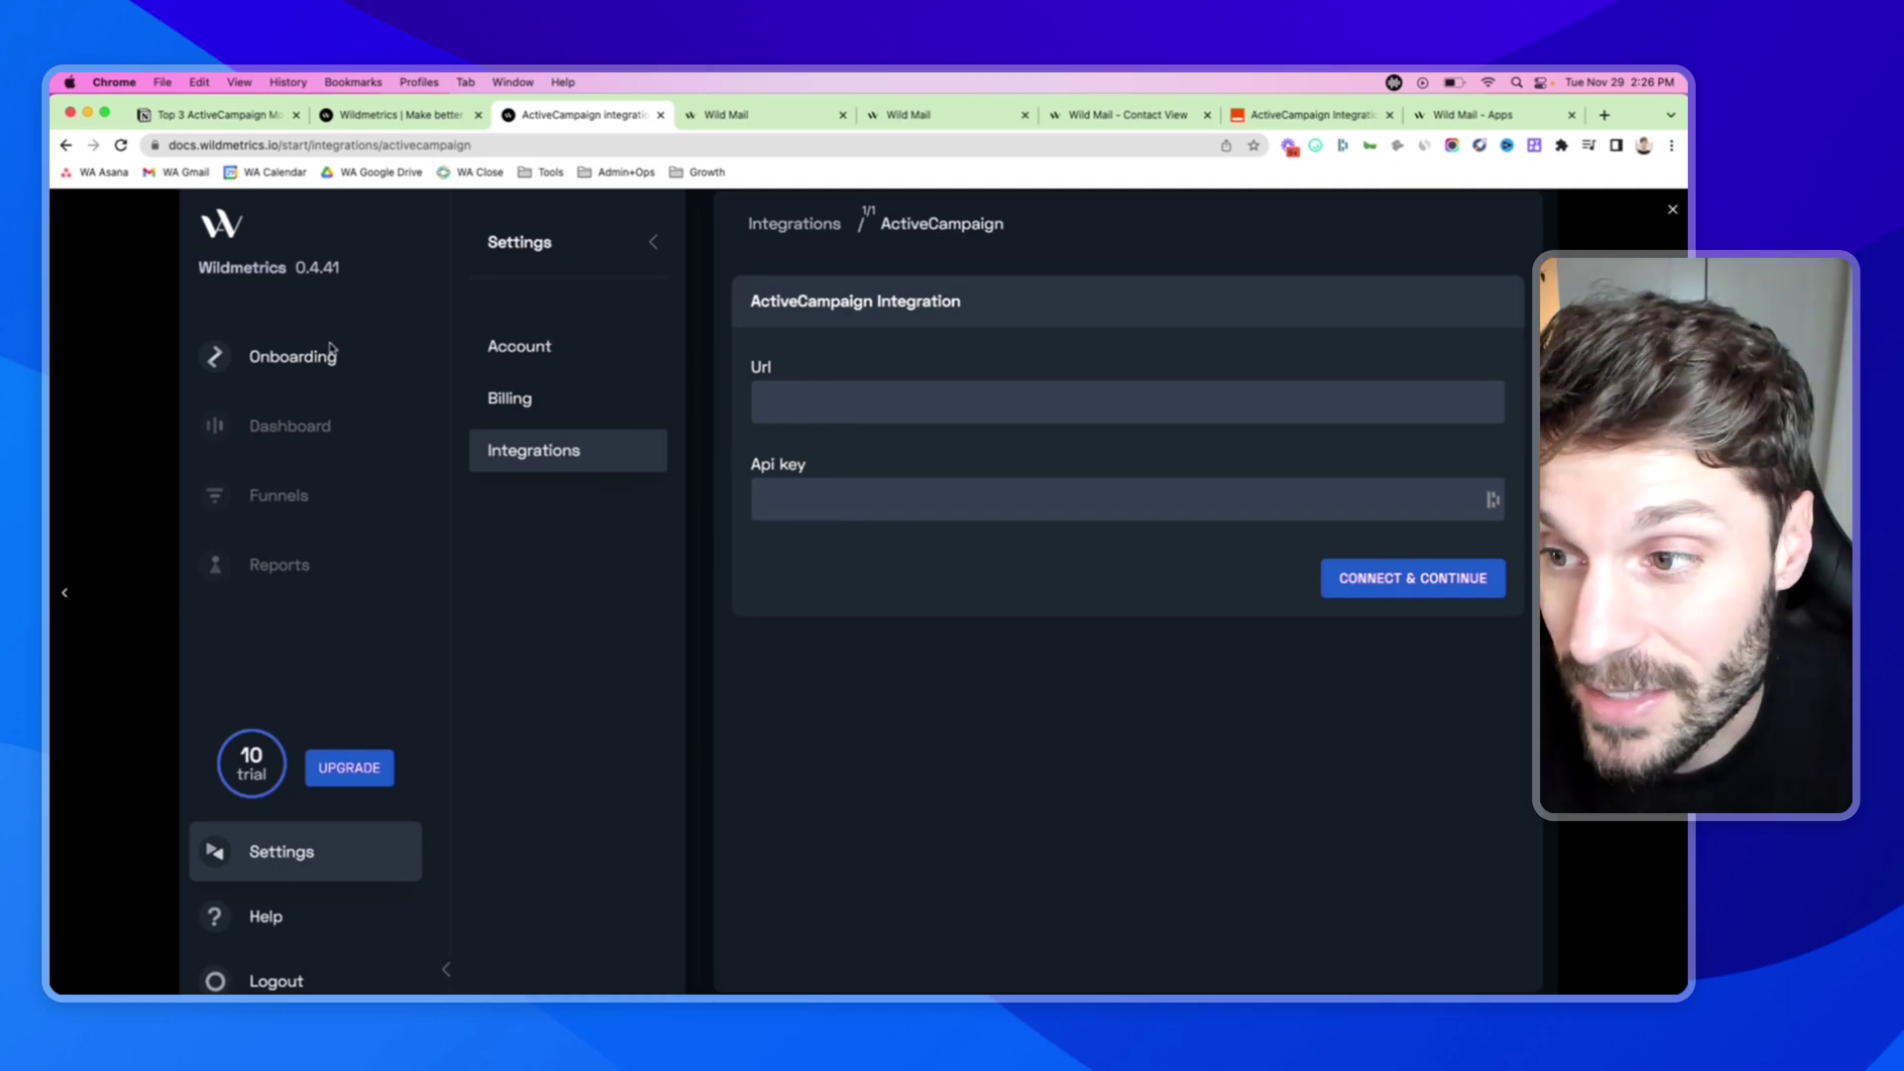
left_click(808, 120)
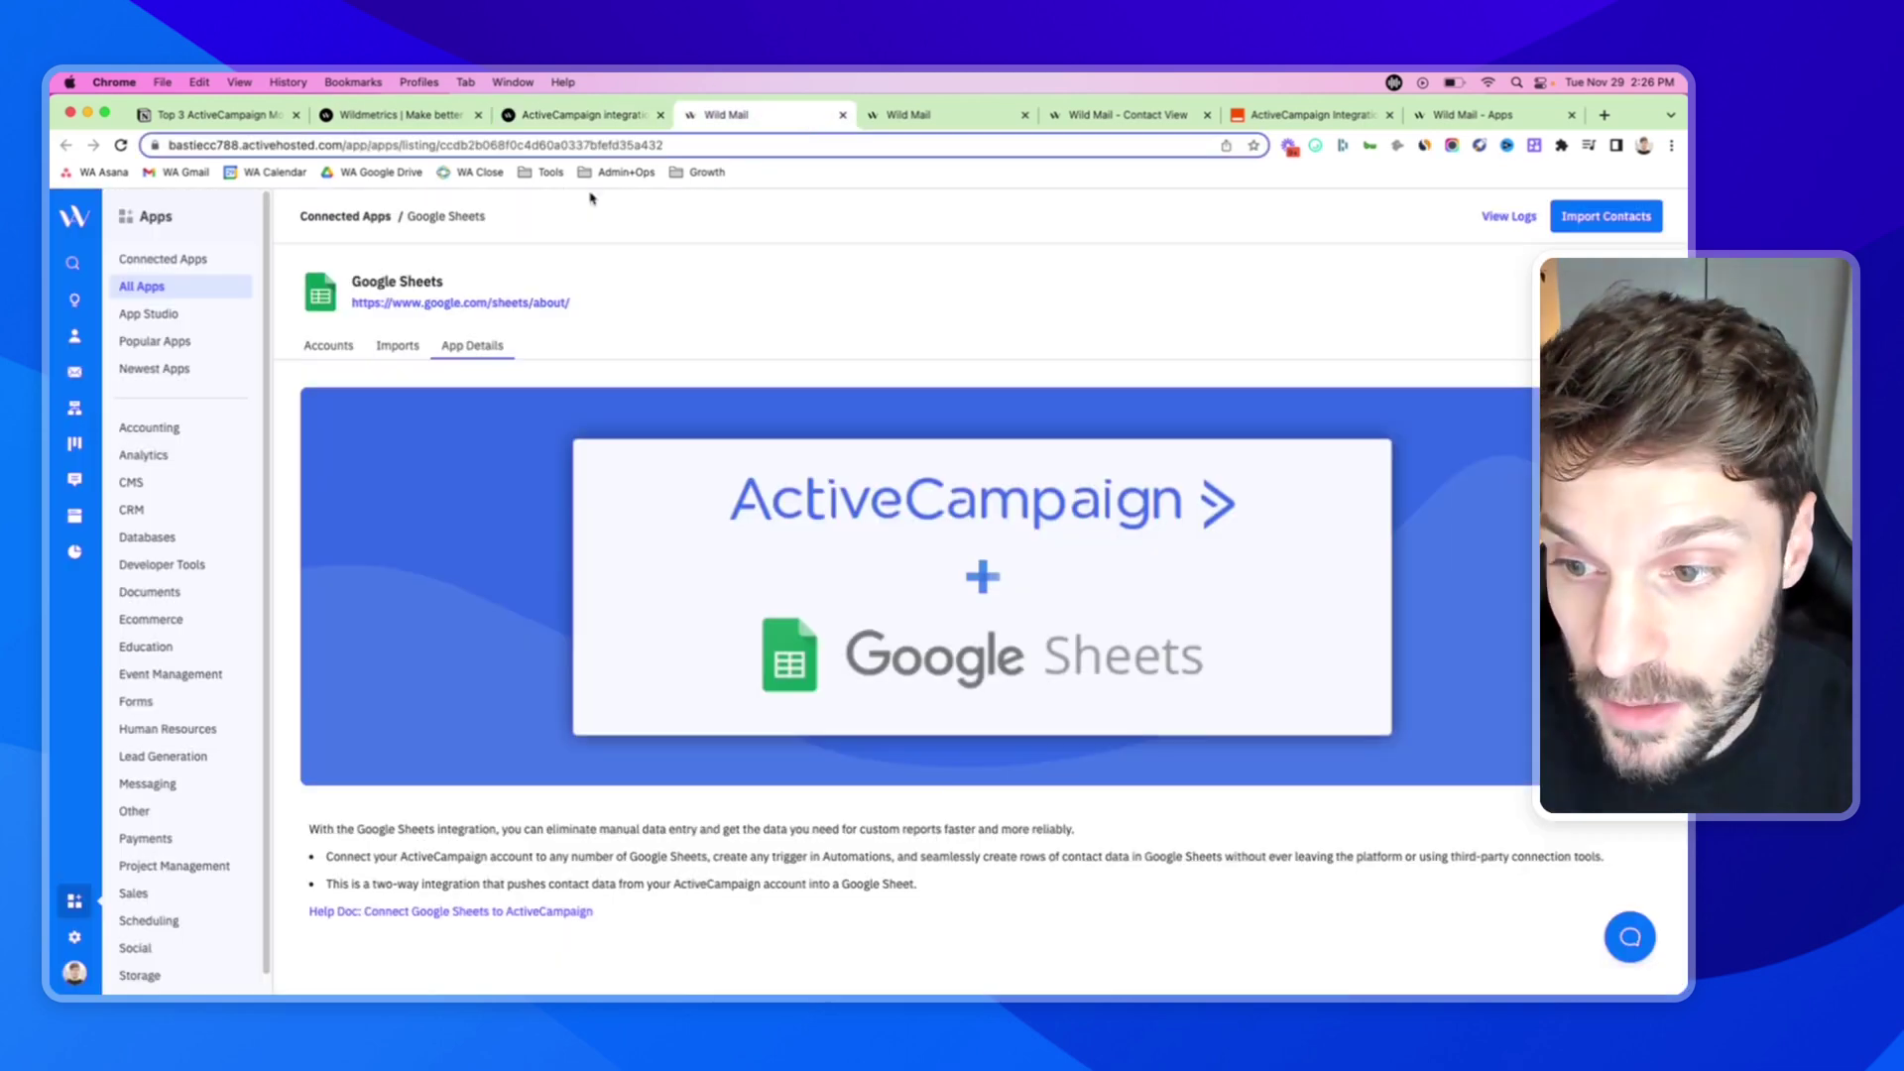
Open the Account Settings page with its account information and profile fields.
left_click(75, 938)
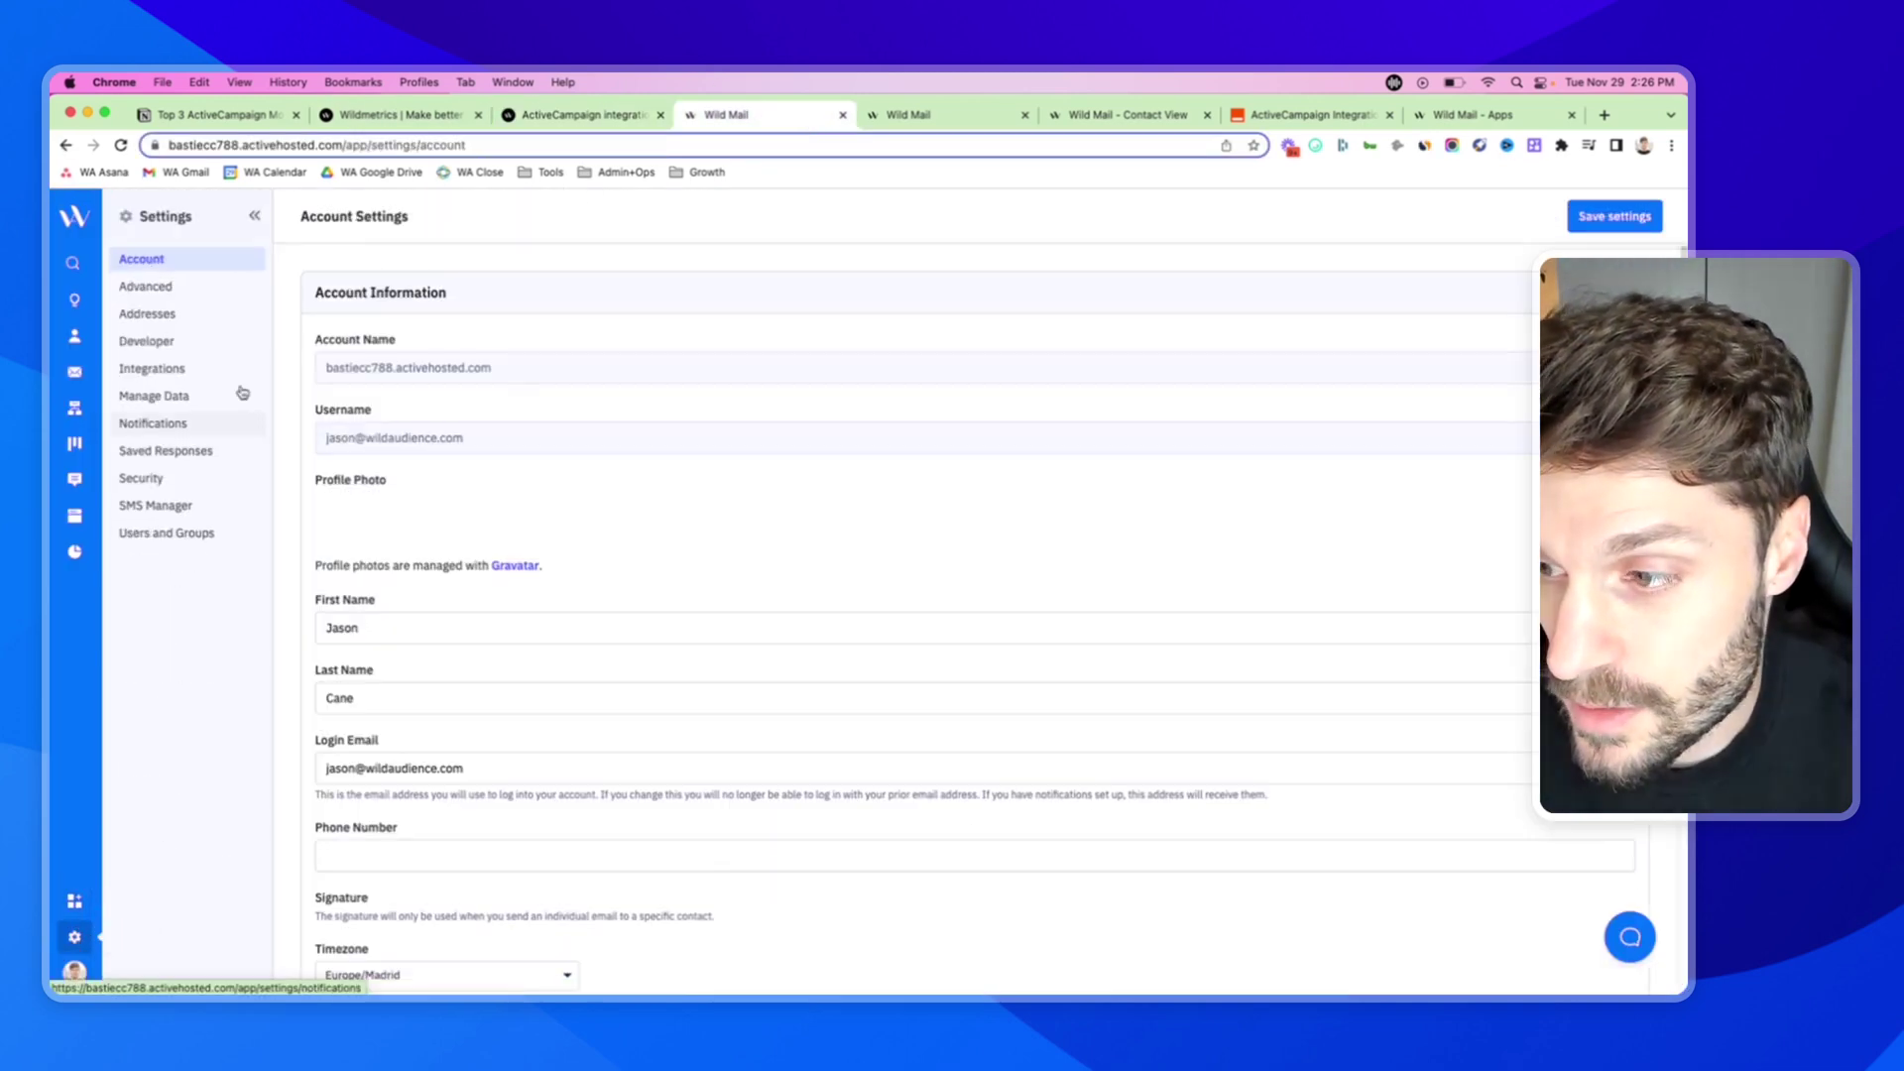